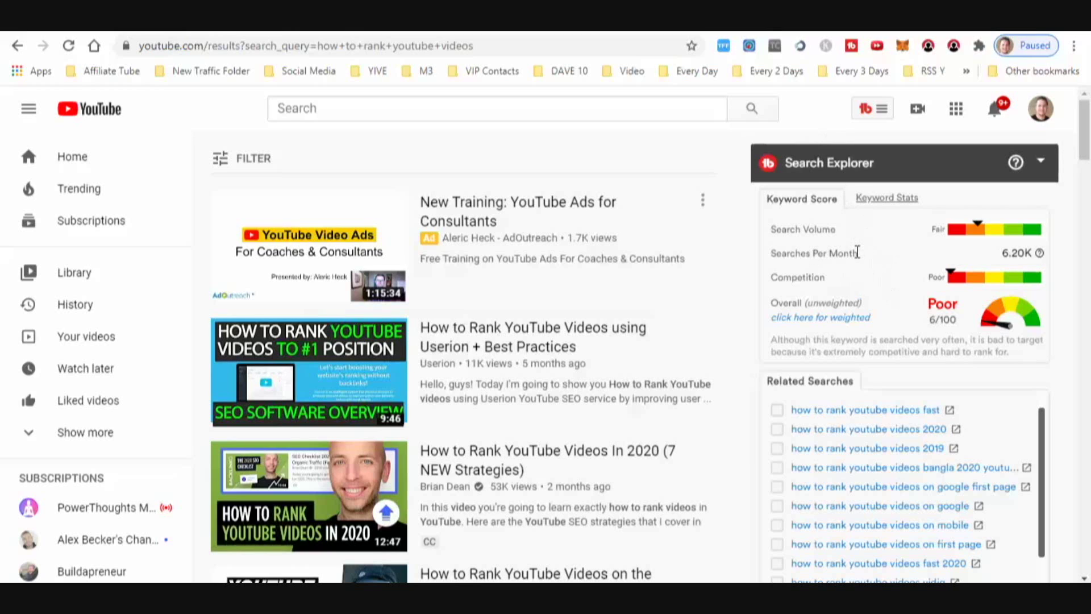
# Rerun the past search 'how to rank youtube videos' to see its Poor 6/100 keyword score
pyautogui.moveTo(1087, 135)
pyautogui.mouseDown()
pyautogui.moveTo(1087, 160)
pyautogui.moveTo(1088, 142)
pyautogui.mouseUp()
pyautogui.click(564, 111)
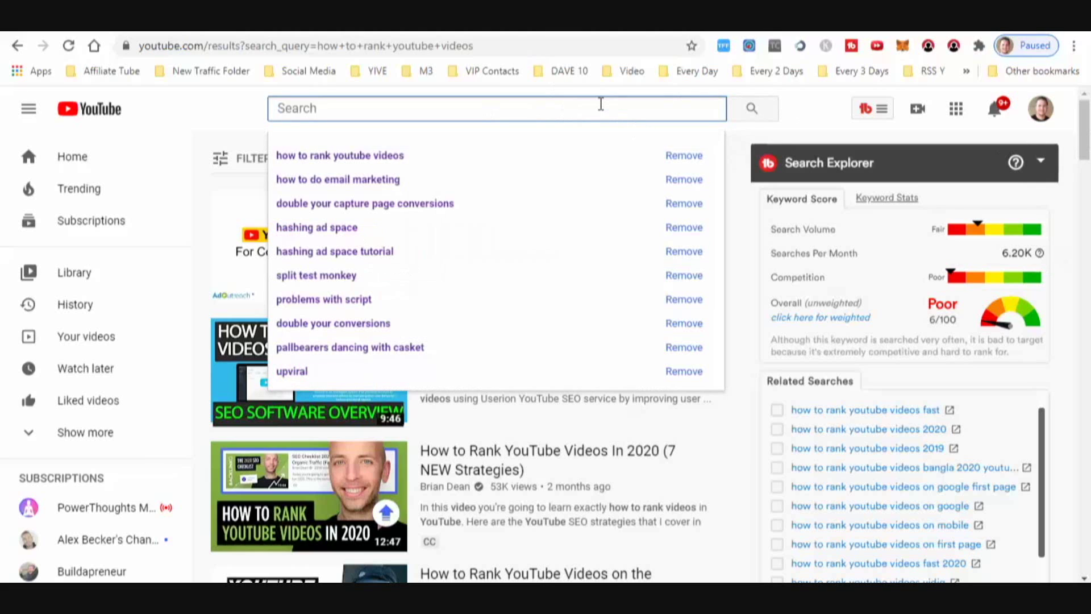
pyautogui.click(386, 159)
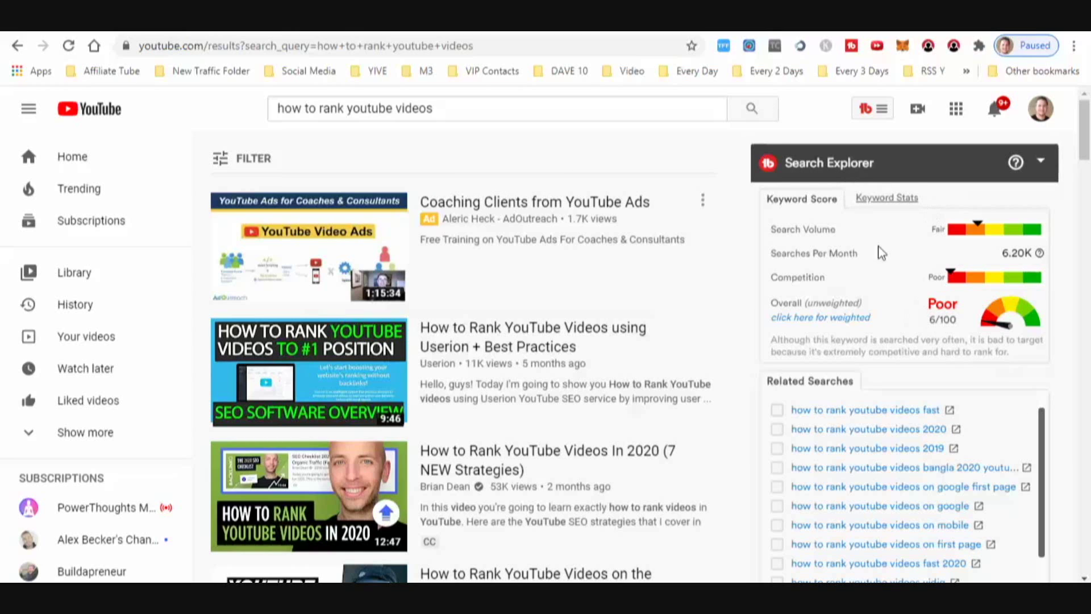
pyautogui.scroll(-1, 892, 243)
pyautogui.scroll(1, 894, 245)
# Open the weighted score for 'how to rank youtube videos' in Keyword Explorer, showing Poor 3/100
pyautogui.moveTo(928, 320); pyautogui.dragTo(963, 322)
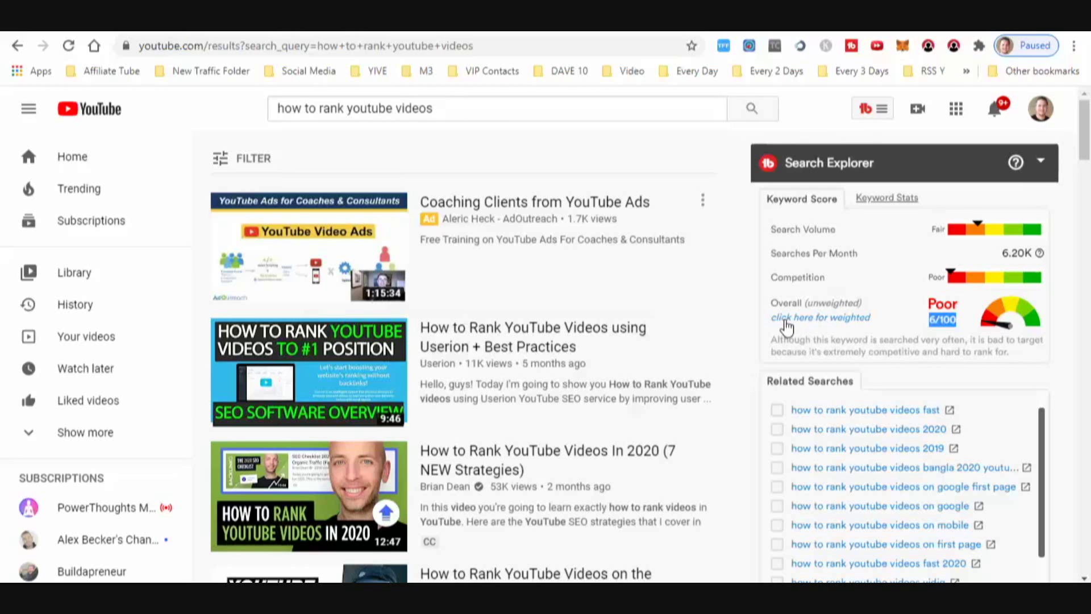
pyautogui.moveTo(771, 319); pyautogui.dragTo(890, 325)
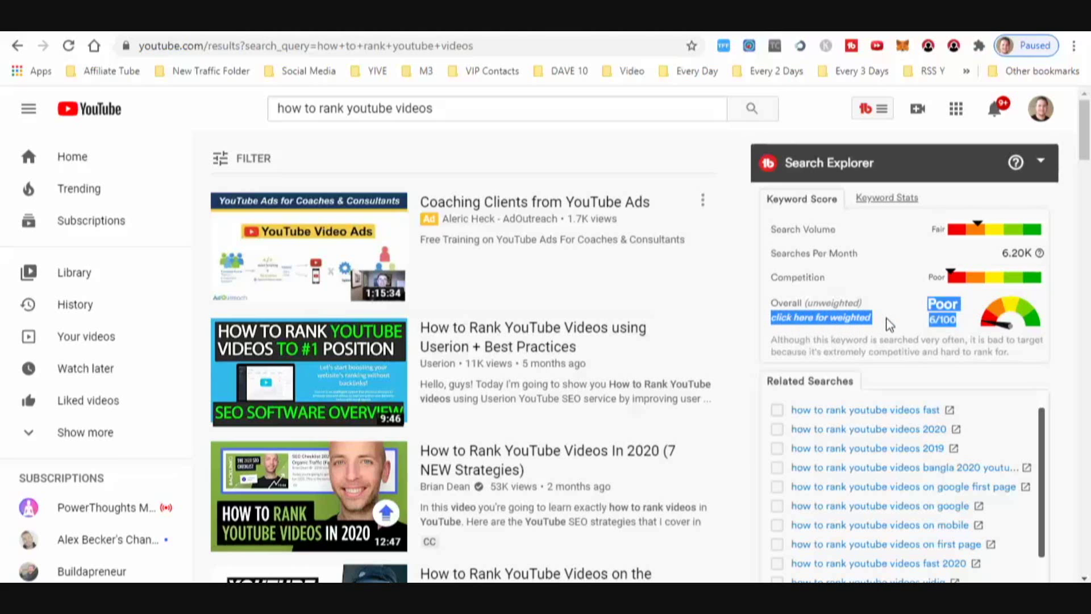
pyautogui.click(819, 328)
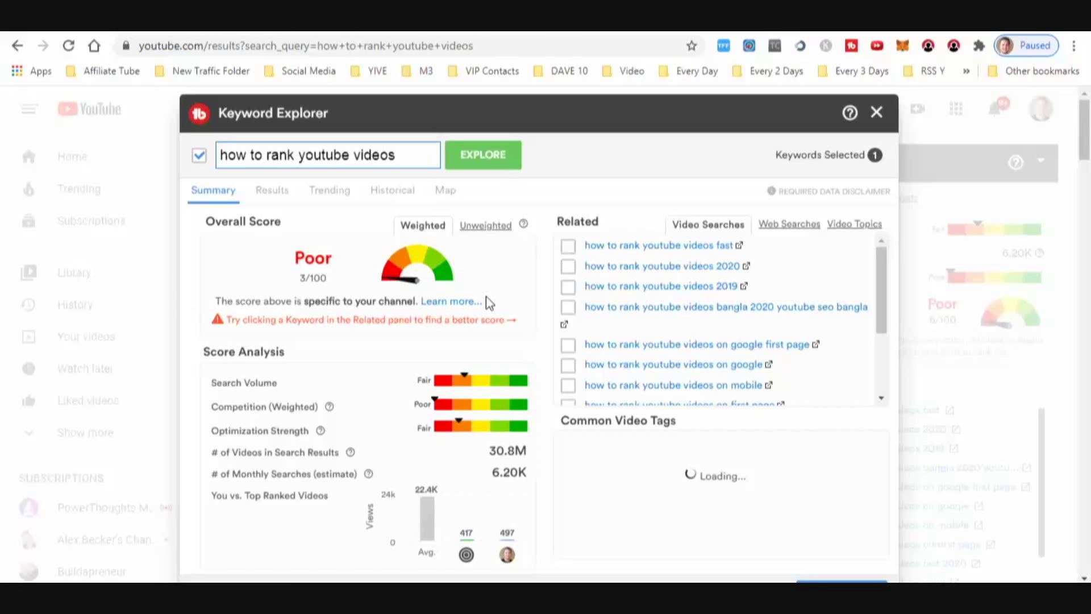
pyautogui.moveTo(303, 280); pyautogui.dragTo(333, 278)
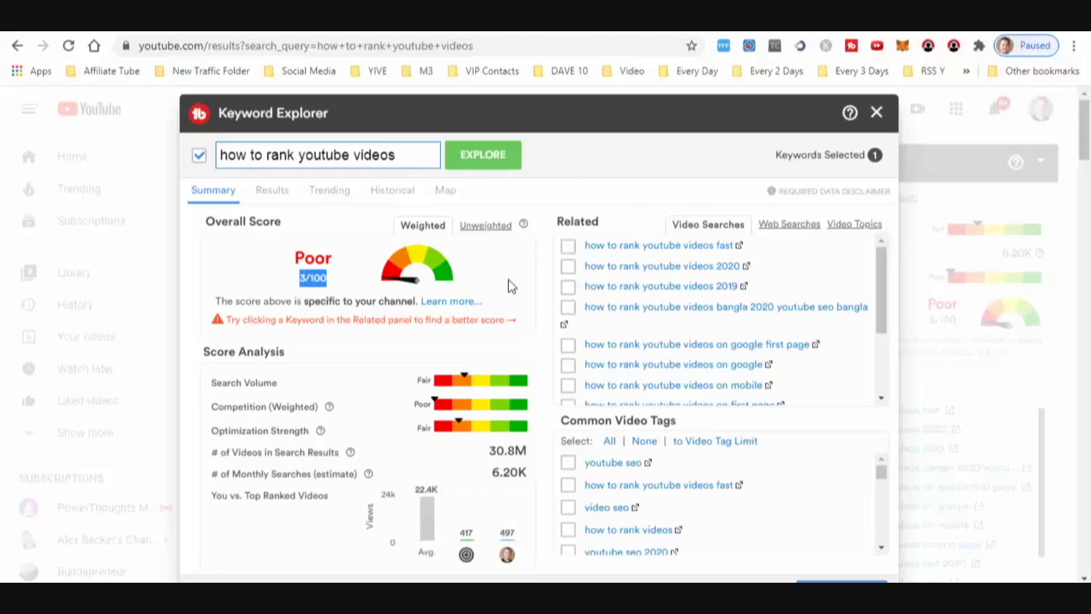
pyautogui.moveTo(881, 263)
pyautogui.mouseDown()
pyautogui.moveTo(874, 362)
pyautogui.moveTo(874, 260)
pyautogui.mouseUp()
pyautogui.moveTo(880, 291); pyautogui.dragTo(885, 320)
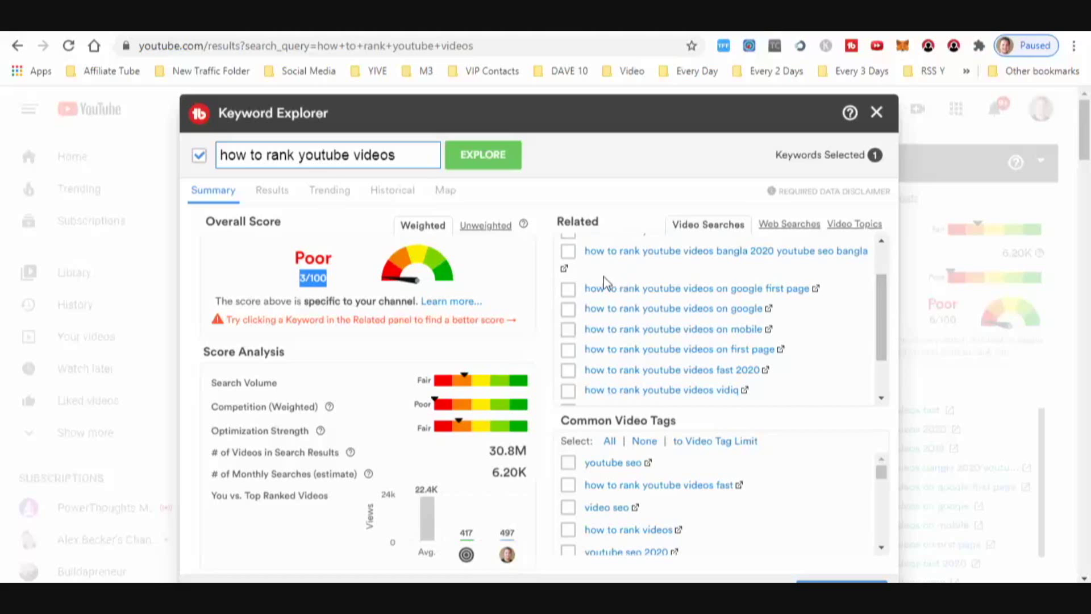
# Explore the related keyword 'how to rank youtube videos on google first page' (Excellent 83/100) and select it
pyautogui.click(672, 296)
pyautogui.click(673, 291)
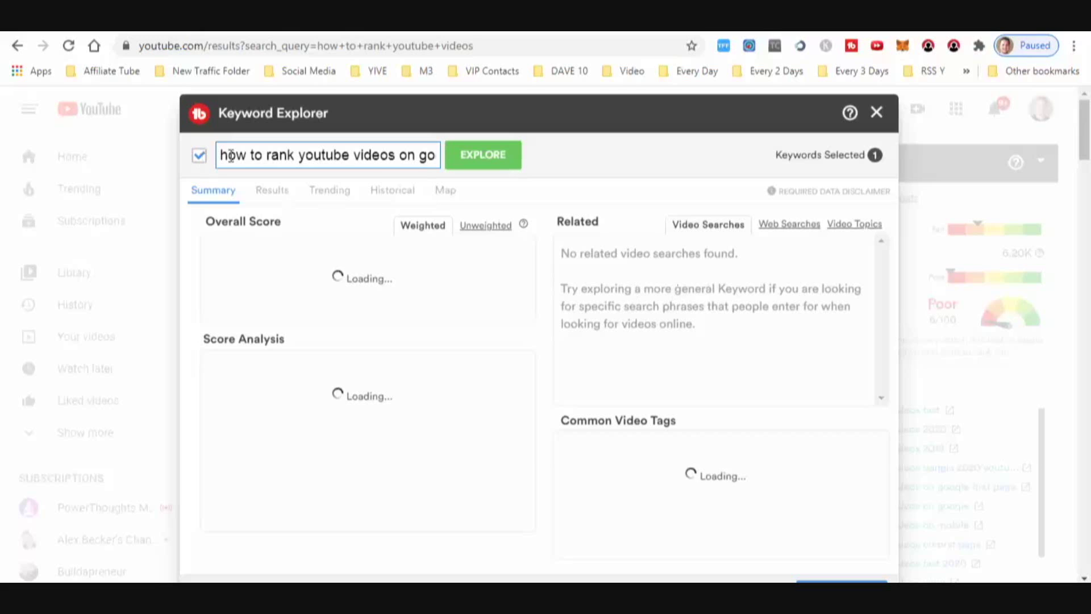
pyautogui.moveTo(222, 155); pyautogui.dragTo(878, 166)
pyautogui.hotkey('ctrl', 'c')
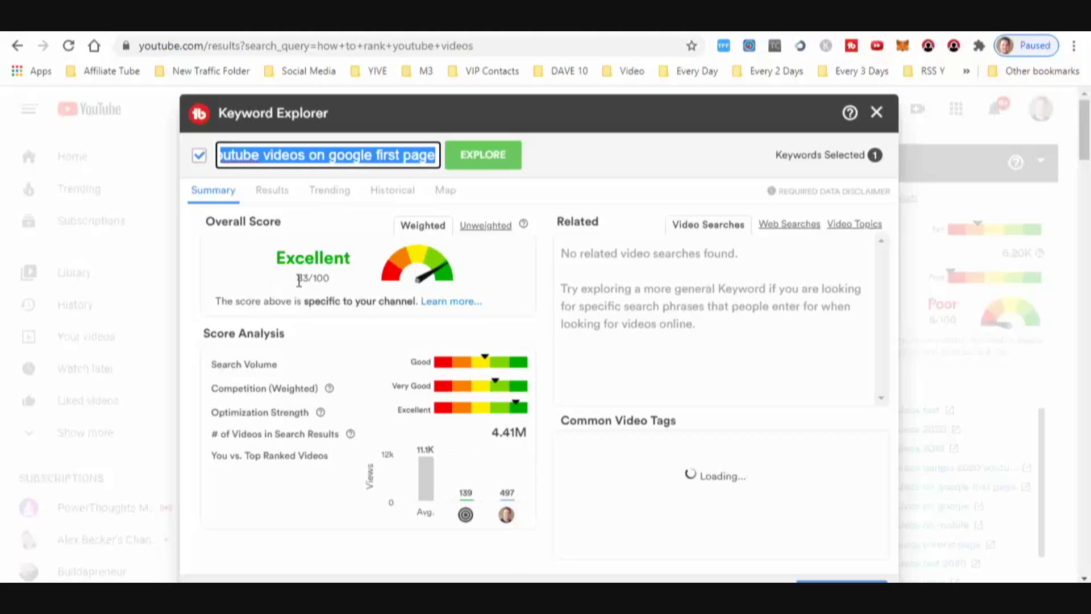
pyautogui.scroll(-2, 531, 336)
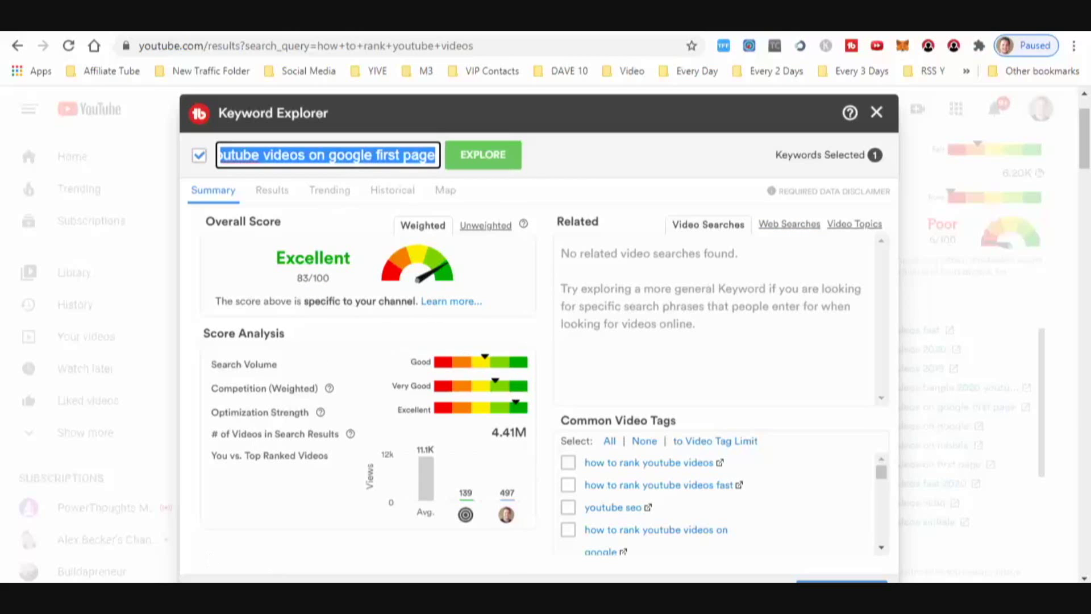
# Replace the Notepad line with the lowercase keyword 'how to rank youtube videos on google first page'
pyautogui.hotkey('alt', 'Tab')
pyautogui.moveTo(301, 198); pyautogui.dragTo(673, 199)
pyautogui.hotkey('ctrl', 'v')
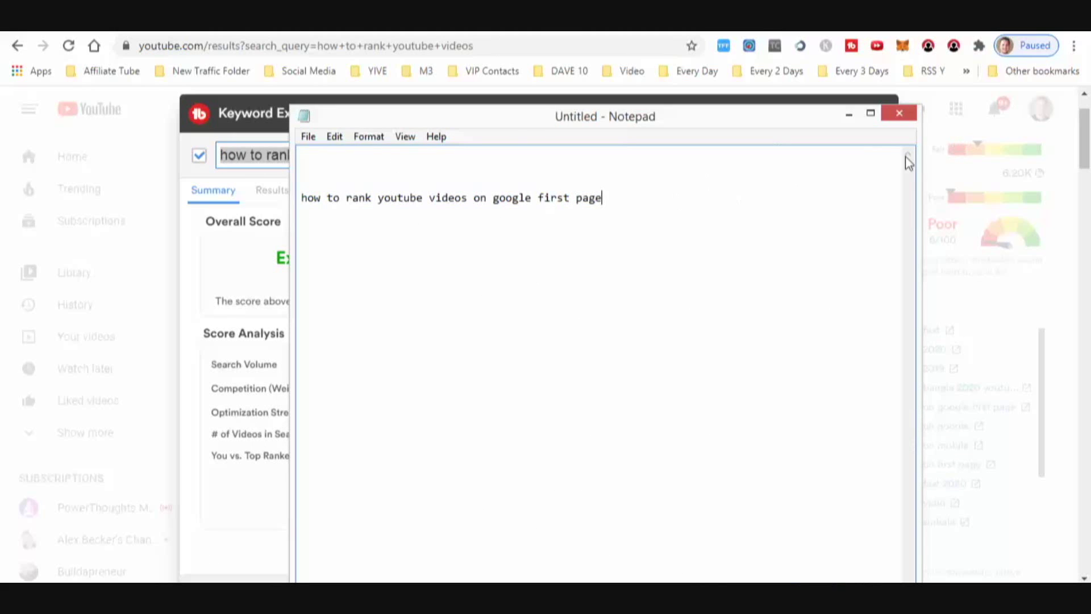
pyautogui.click(850, 114)
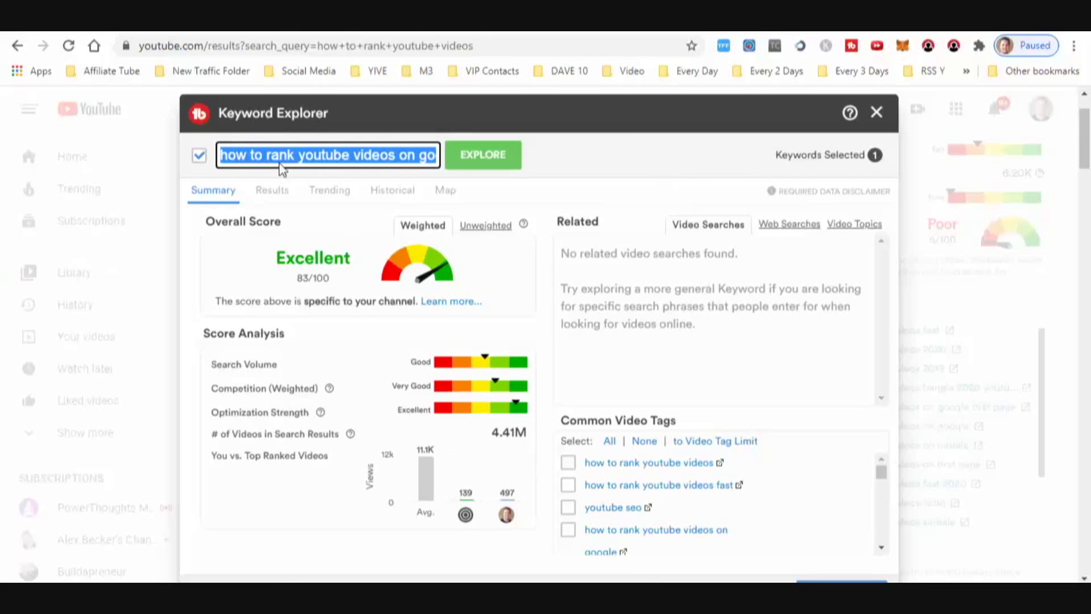
# Trim ' on google first page' from the keyword box, leaving 'how to rank youtube videos'
pyautogui.click(379, 159)
pyautogui.moveTo(399, 159); pyautogui.dragTo(500, 162)
pyautogui.press('BackSpace')
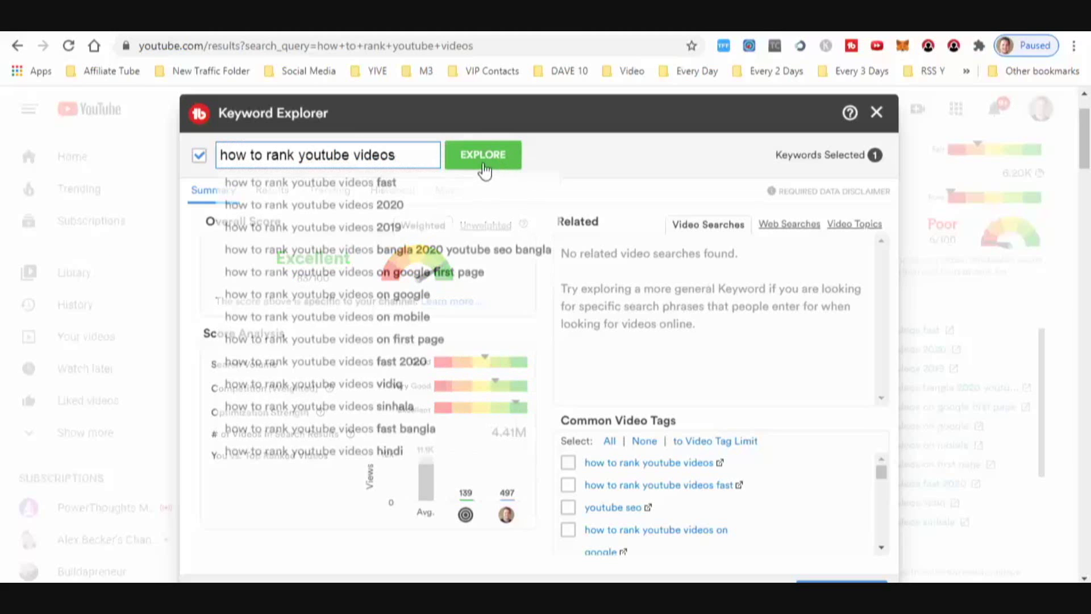
# Explore 'how to rank youtube videos', then the related 'how to rank youtube videos fast 2020' (Excellent 88/100)
pyautogui.click(480, 165)
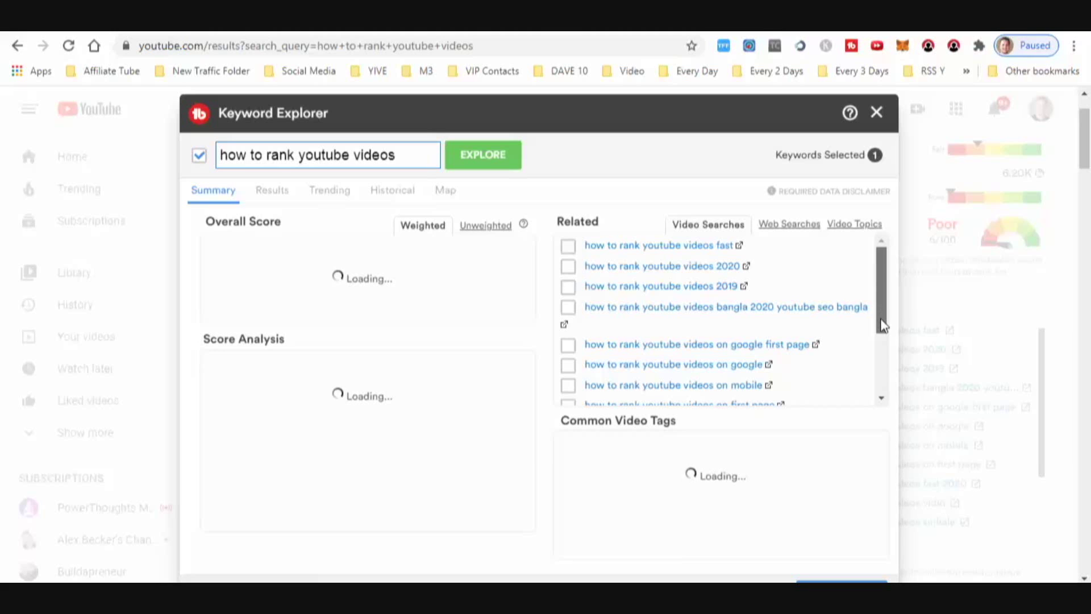
pyautogui.scroll(-1, 883, 325)
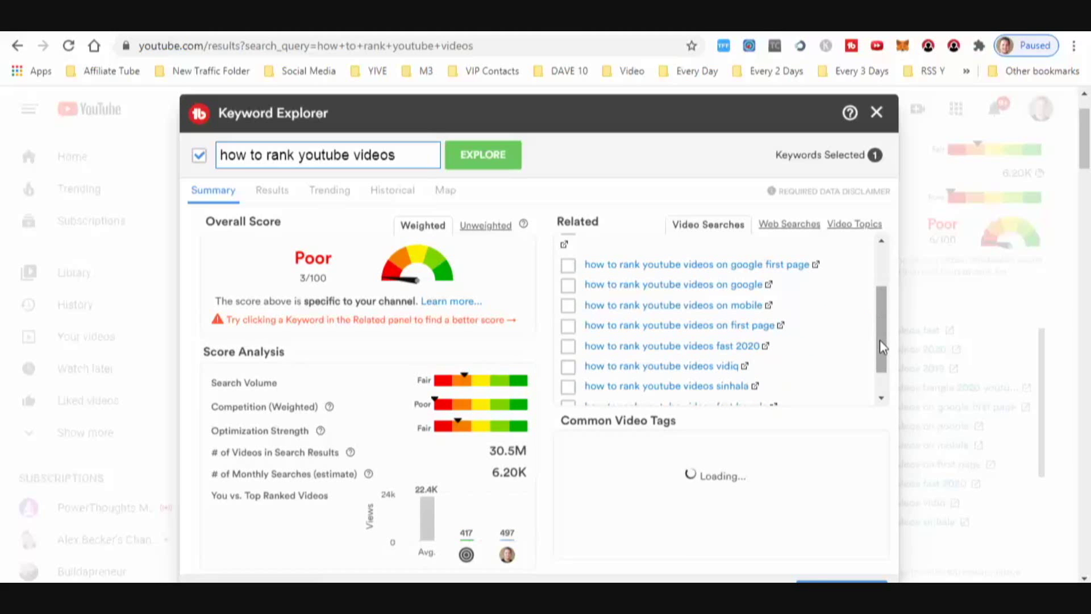
pyautogui.moveTo(880, 340); pyautogui.dragTo(883, 380)
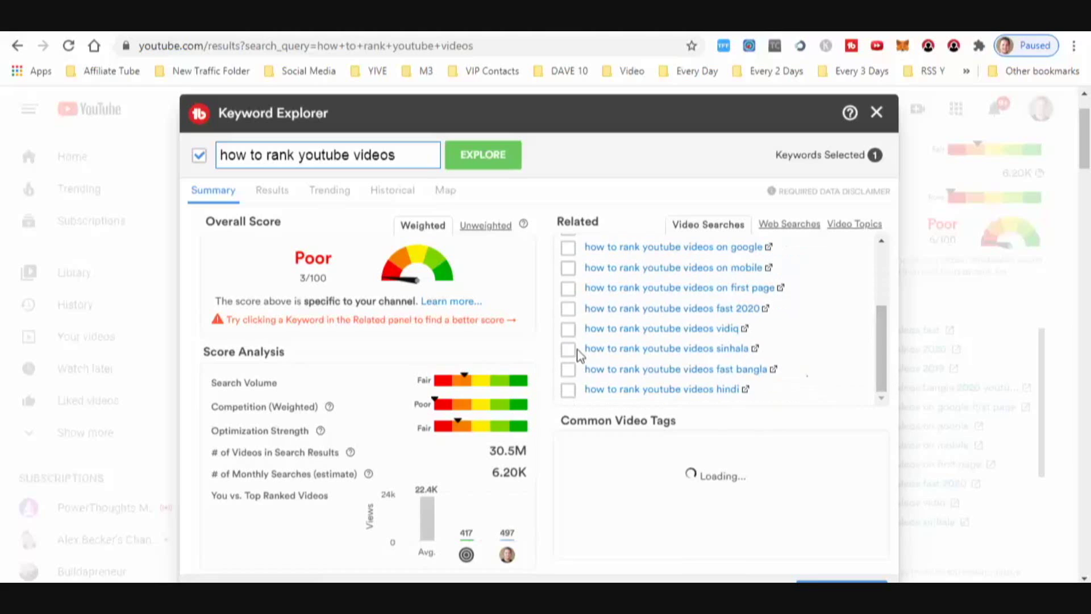
pyautogui.click(692, 310)
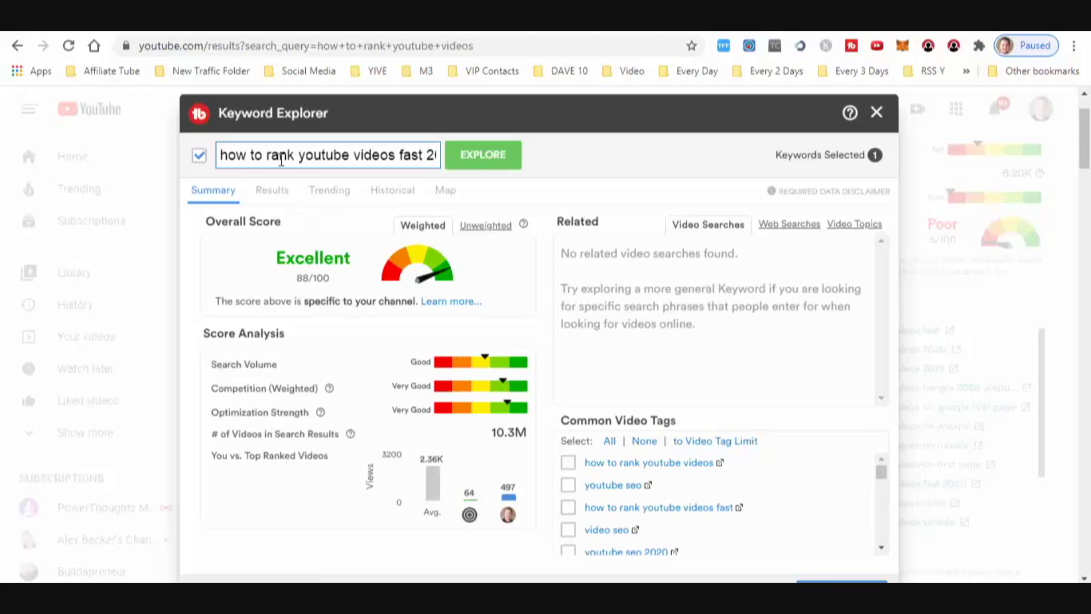
pyautogui.moveTo(280, 155); pyautogui.dragTo(470, 171)
pyautogui.moveTo(403, 156); pyautogui.dragTo(446, 162)
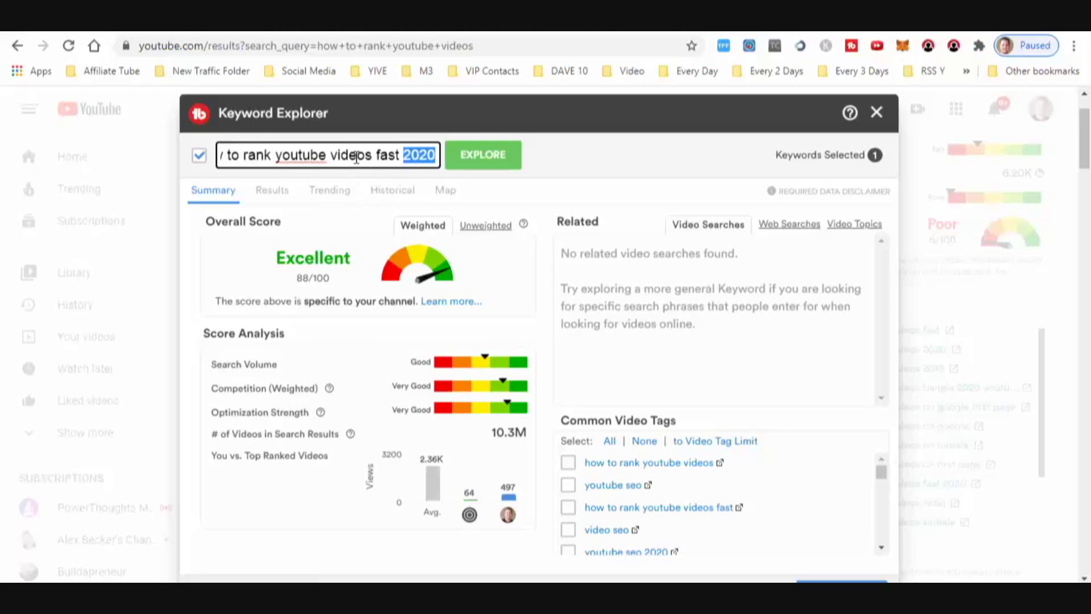
pyautogui.click(416, 155)
pyautogui.moveTo(408, 160); pyautogui.dragTo(434, 160)
pyautogui.moveTo(262, 597)
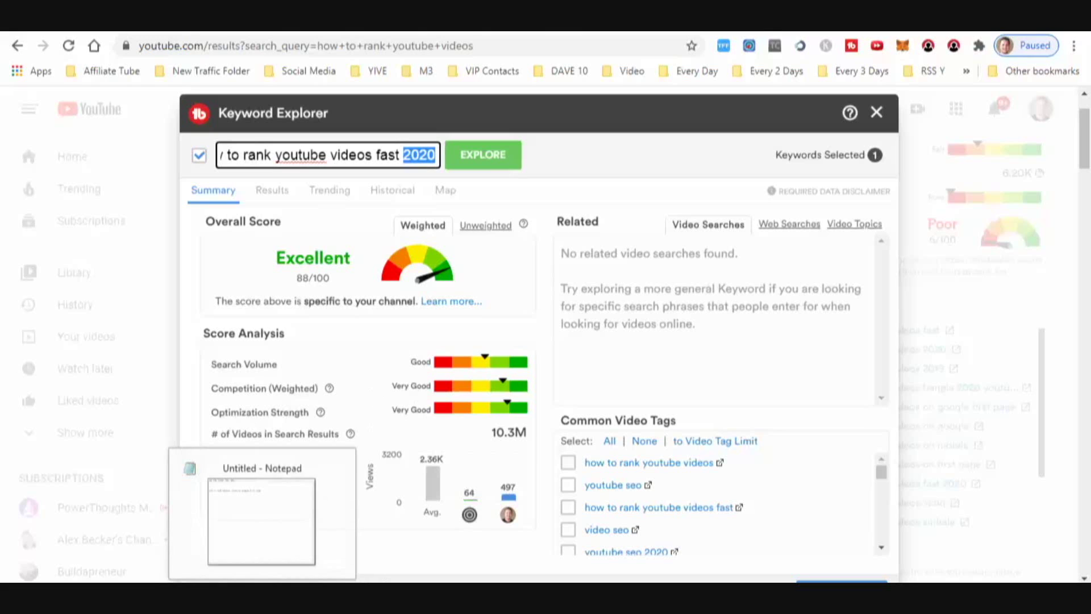
pyautogui.click(296, 577)
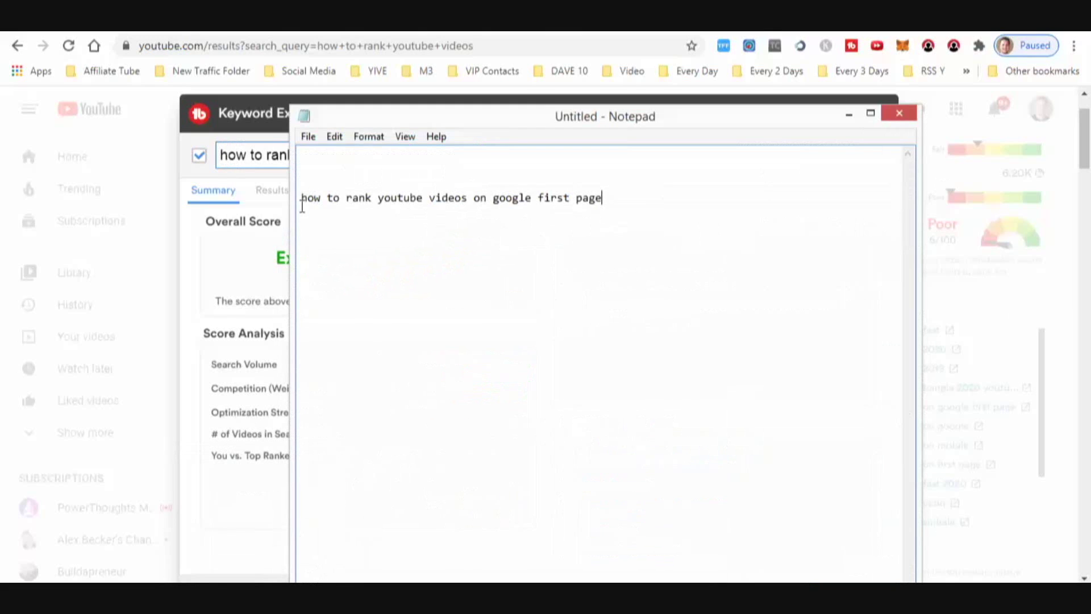
pyautogui.moveTo(301, 203); pyautogui.dragTo(675, 192)
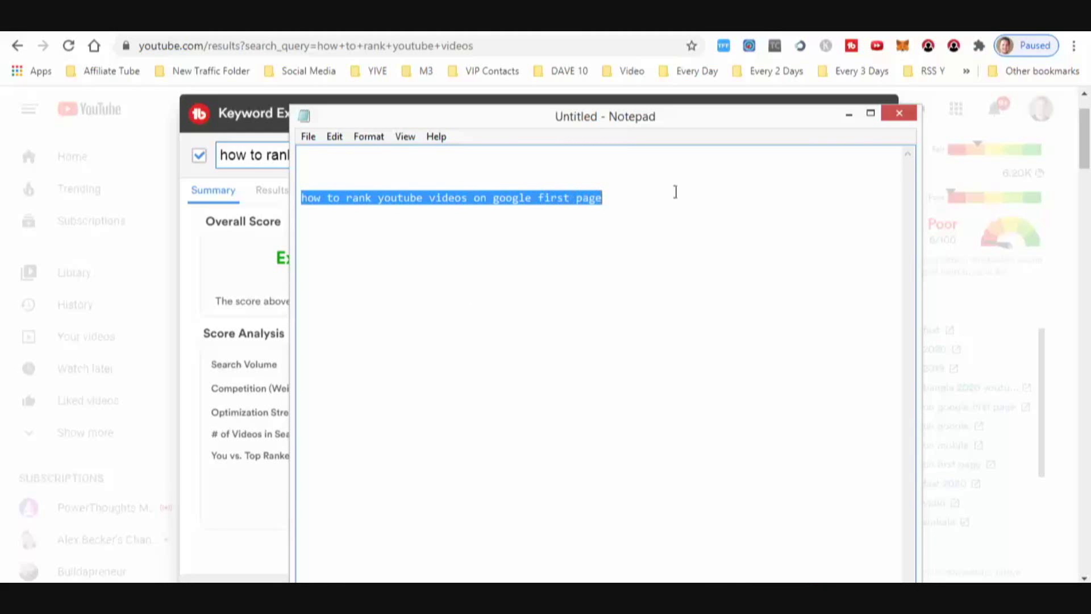
pyautogui.click(849, 115)
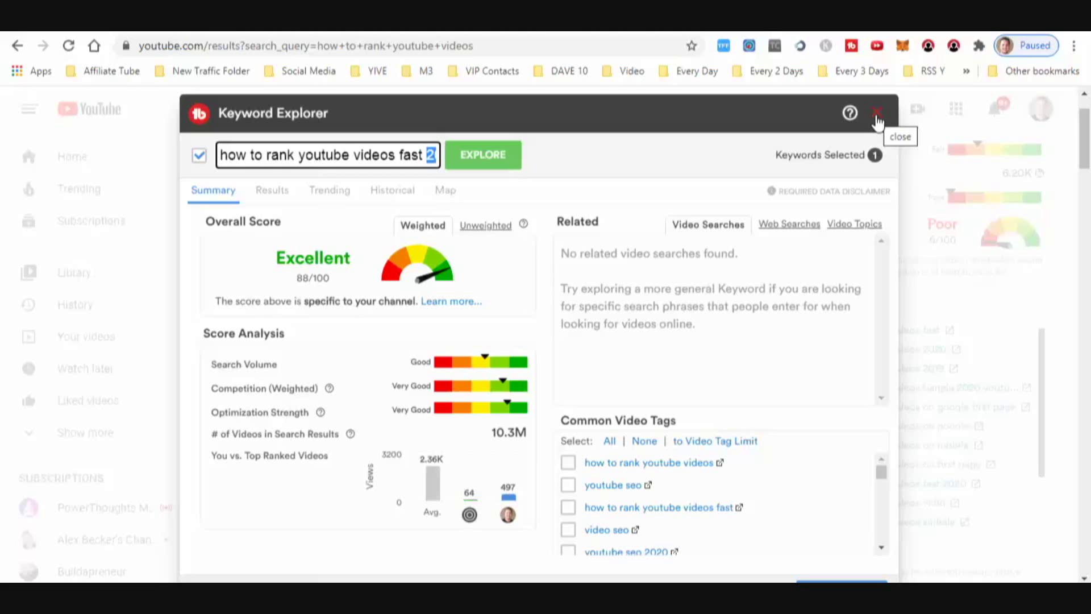
# Select part of the 'how to rank youtube videos fast 2020' keyword and briefly check the keyword notes
pyautogui.moveTo(220, 155); pyautogui.dragTo(440, 158)
pyautogui.click(423, 157)
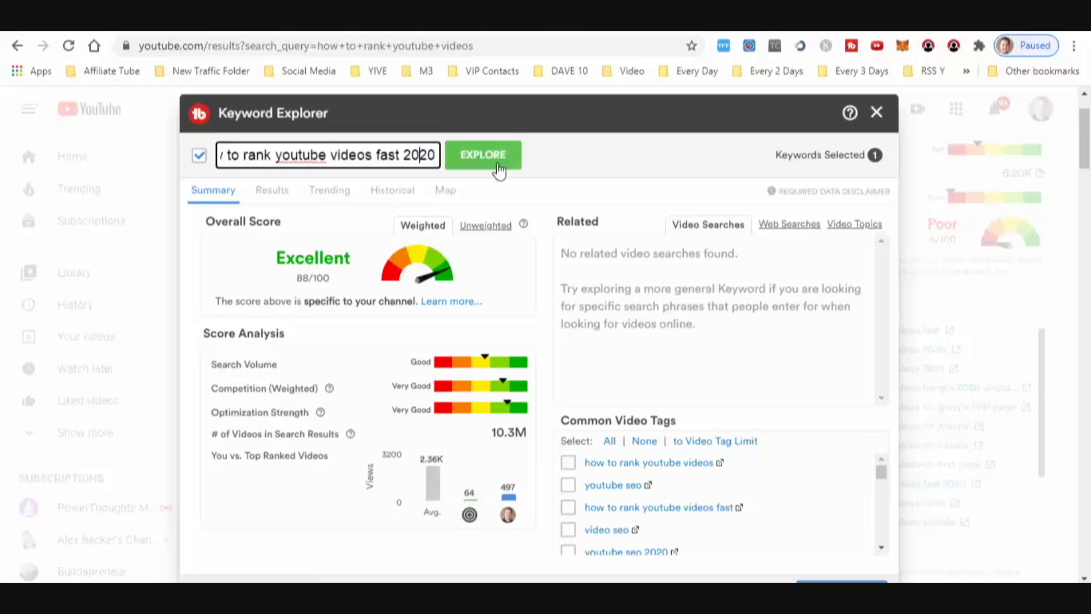
pyautogui.hotkey('alt', 'Tab')
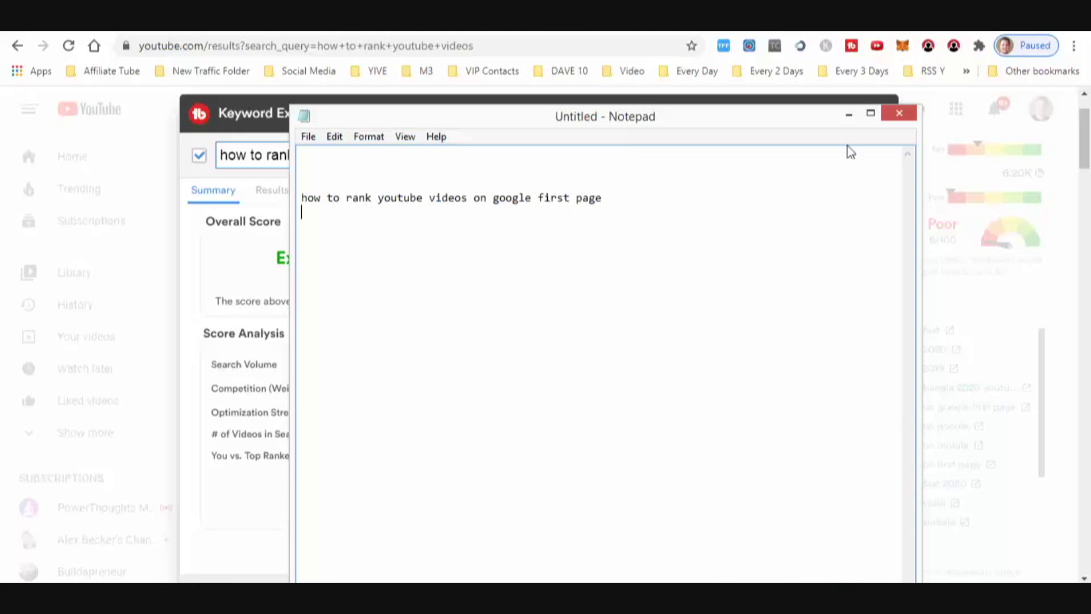
pyautogui.click(849, 114)
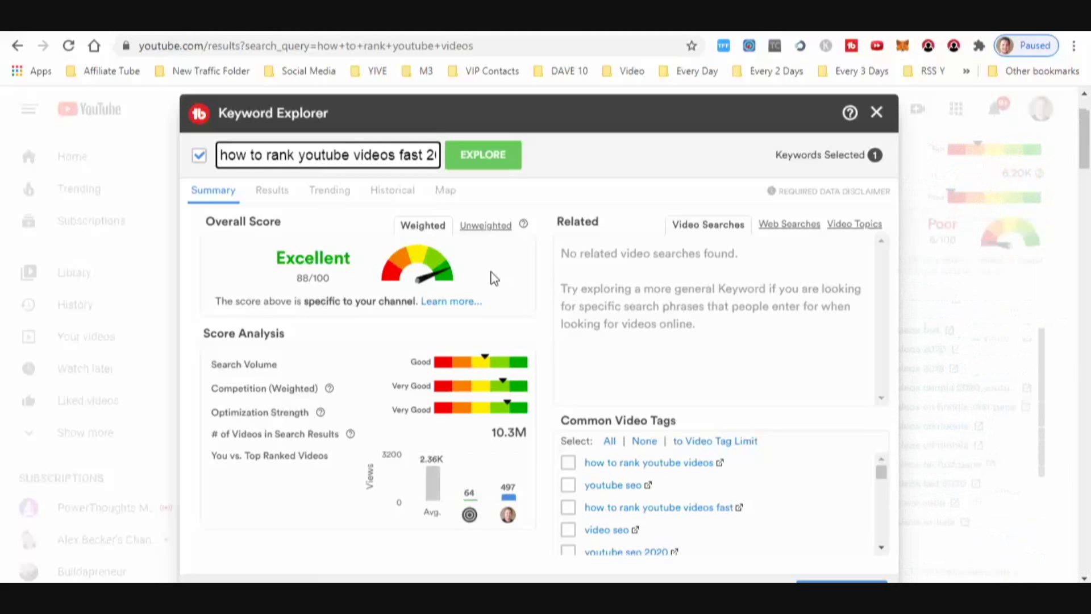
# Close Keyword Explorer and search YouTube for 'double your capture page conversions'
pyautogui.click(876, 112)
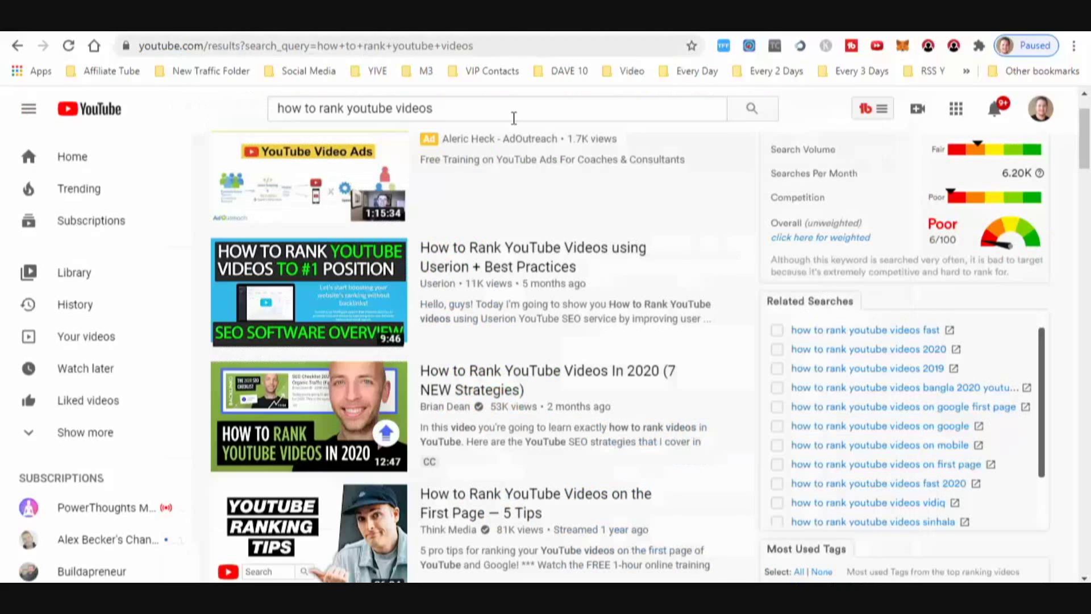
pyautogui.click(490, 110)
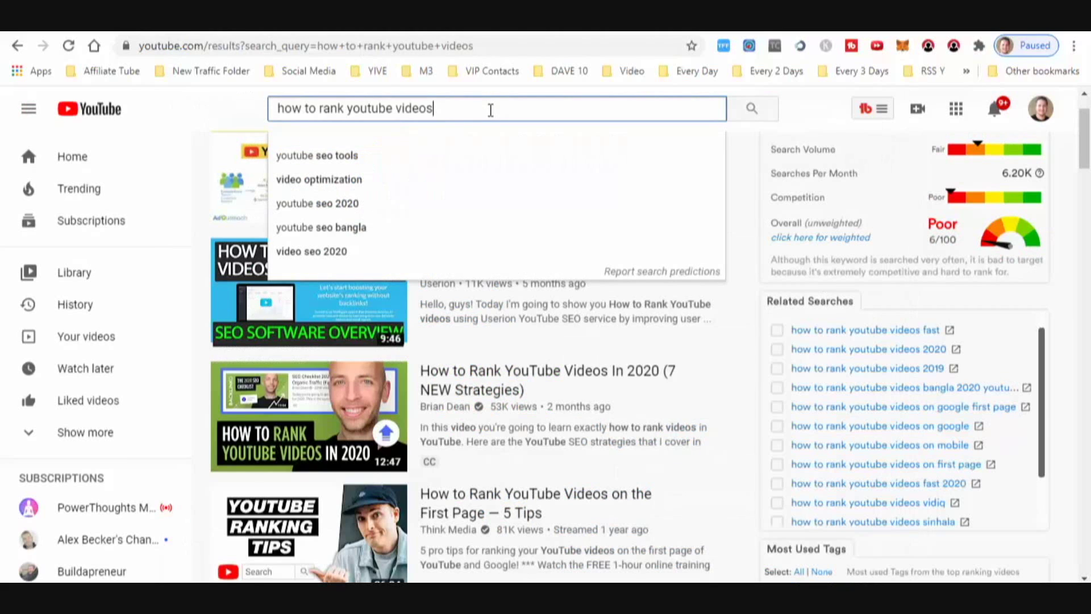
pyautogui.press('BackSpace')
pyautogui.press('BackSpace')
pyautogui.press('BackSpace')
pyautogui.press('BackSpace')
pyautogui.press('BackSpace')
pyautogui.press('BackSpace')
pyautogui.press('BackSpace')
pyautogui.press('BackSpace')
pyautogui.press('BackSpace')
pyautogui.press('BackSpace')
pyautogui.press('BackSpace')
pyautogui.press('BackSpace')
pyautogui.press('BackSpace')
pyautogui.press('BackSpace')
pyautogui.press('BackSpace')
pyautogui.press('BackSpace')
pyautogui.press('BackSpace')
pyautogui.press('BackSpace')
pyautogui.press('BackSpace')
pyautogui.press('BackSpace')
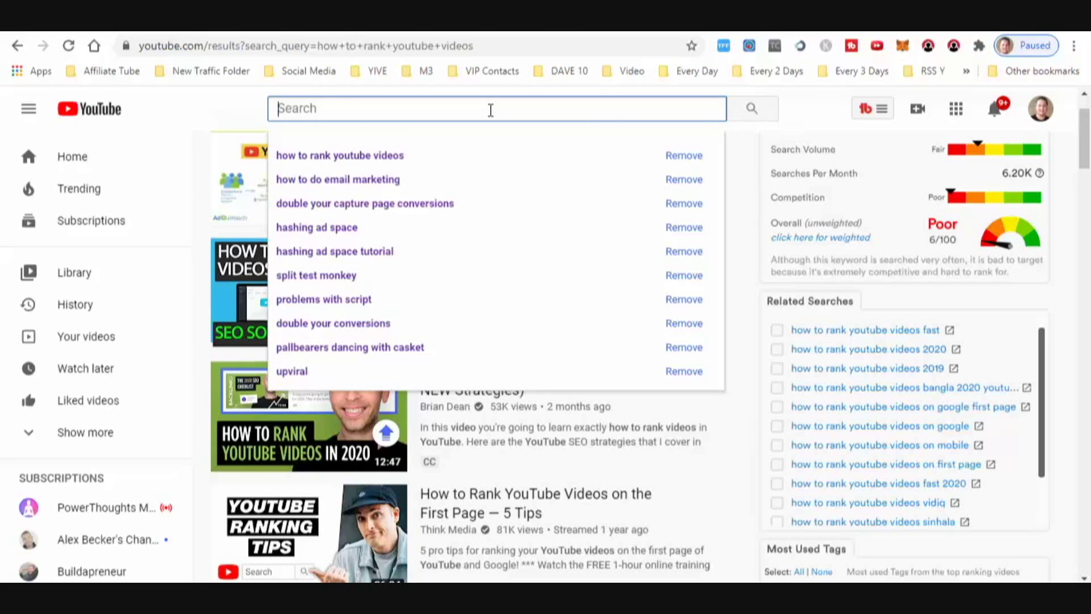
pyautogui.write('double')
pyautogui.press('BackSpace')
pyautogui.press('BackSpace')
pyautogui.press('BackSpace')
pyautogui.write('your ')
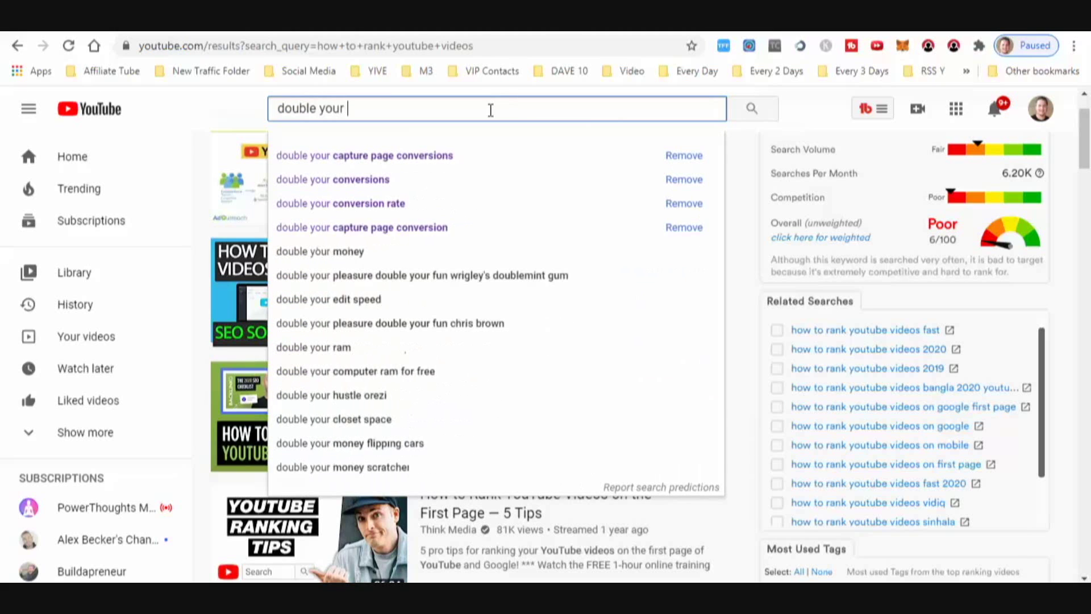
pyautogui.write('capture page conversion')
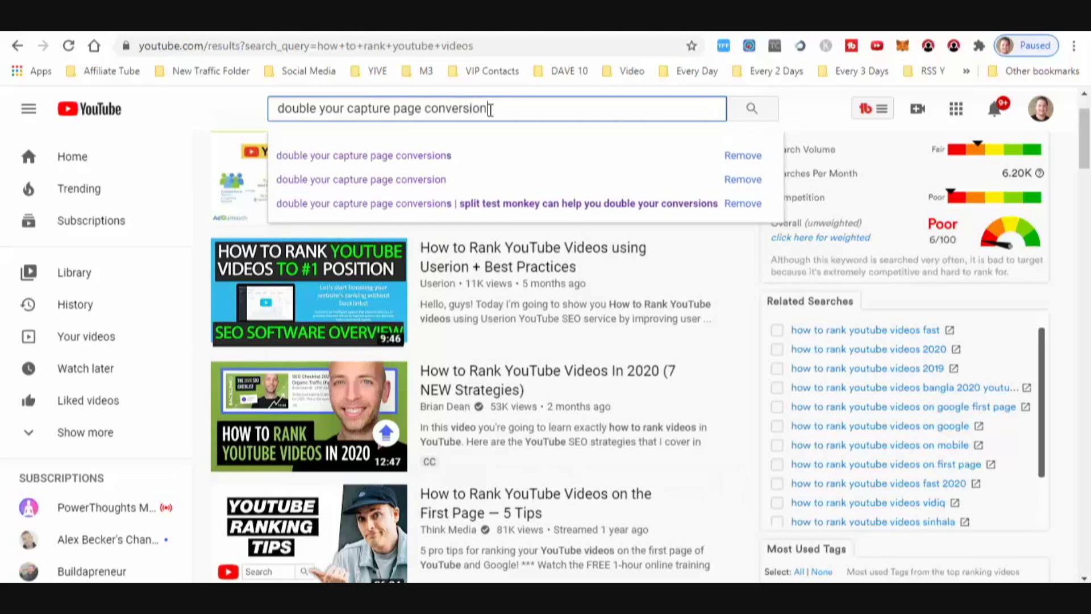
pyautogui.click(360, 165)
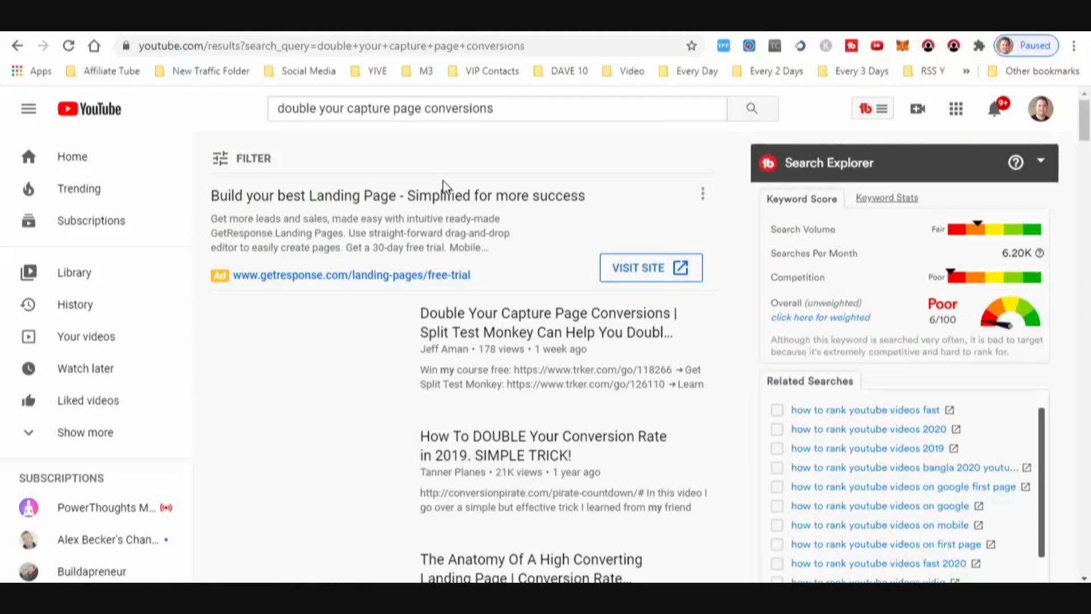
# Let TubeBuddy rate 'double your capture page conversions' Good 59/100 and highlight the searched phrase
pyautogui.scroll(-2, 480, 180)
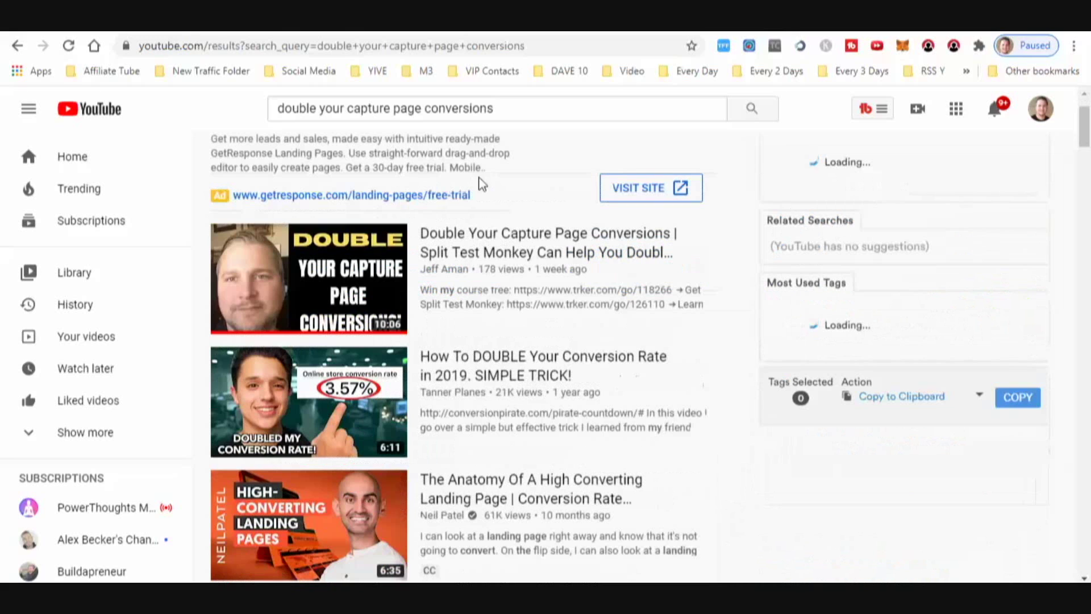
pyautogui.moveTo(489, 279)
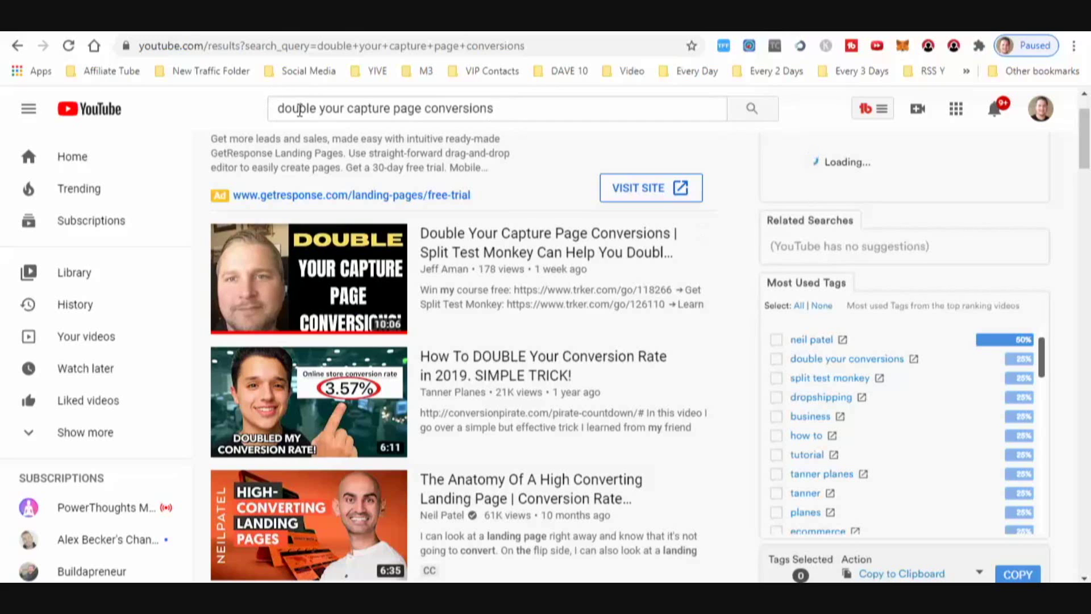
pyautogui.click(431, 97)
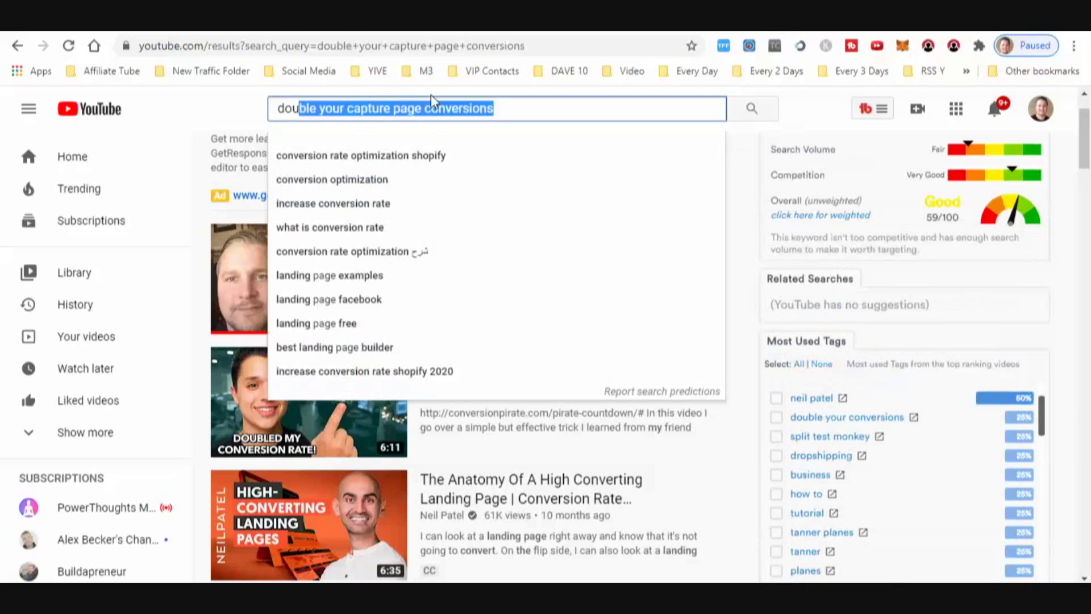
pyautogui.click(233, 127)
pyautogui.moveTo(361, 284)
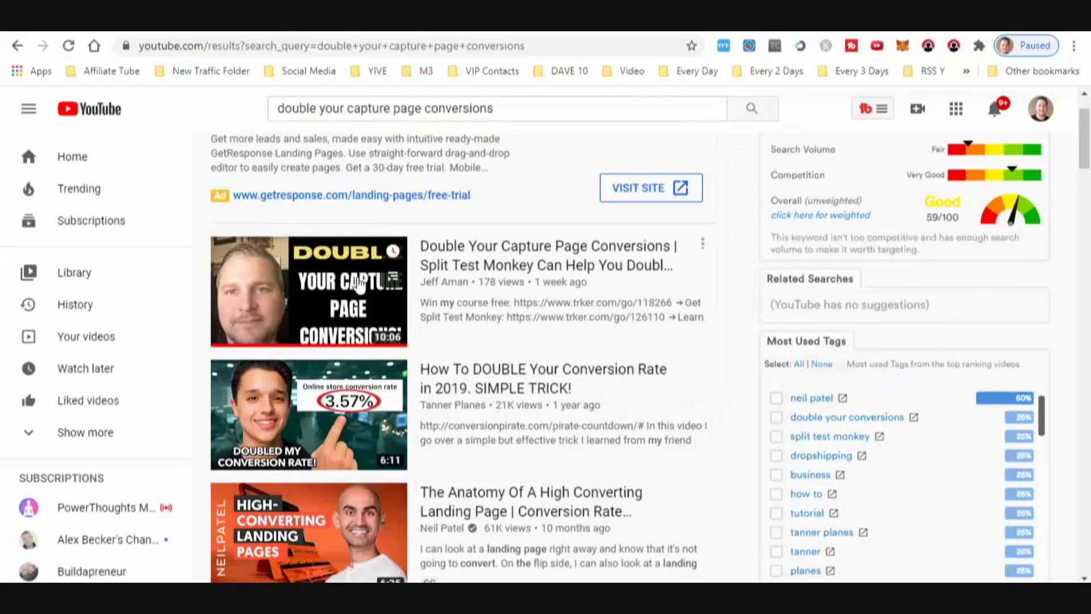
# Open and pause the 'Double Your Capture Page Conversions' video, then go to the Google results
pyautogui.click(472, 273)
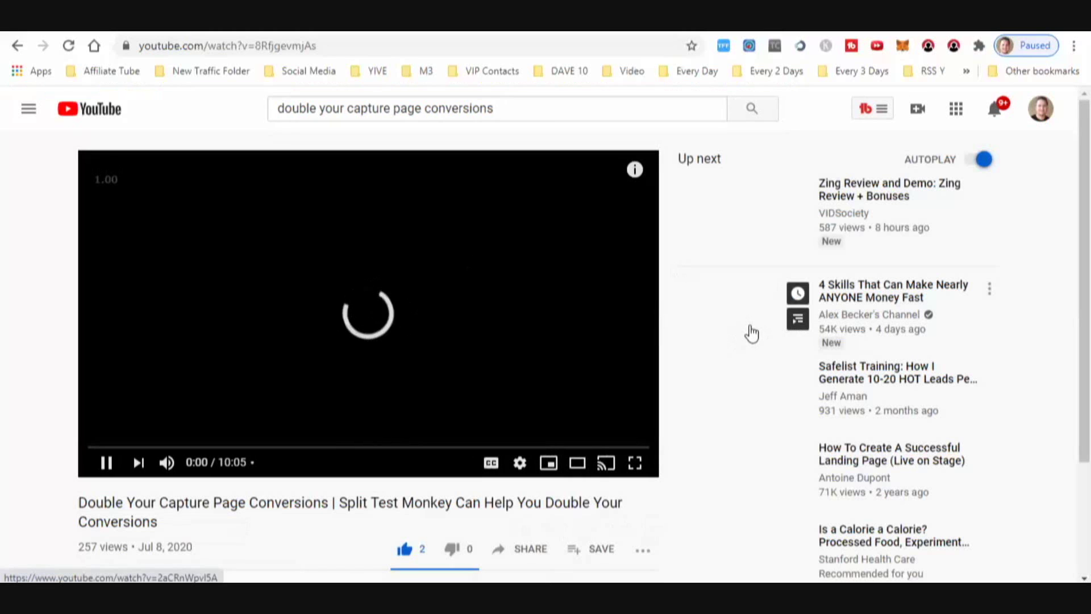
pyautogui.click(106, 462)
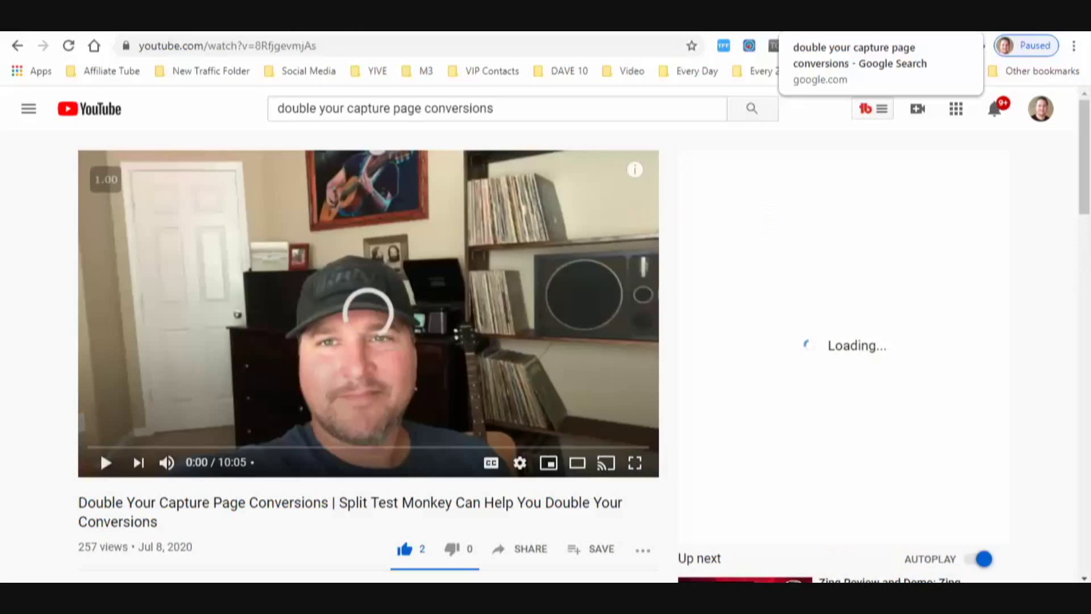
pyautogui.click(841, 17)
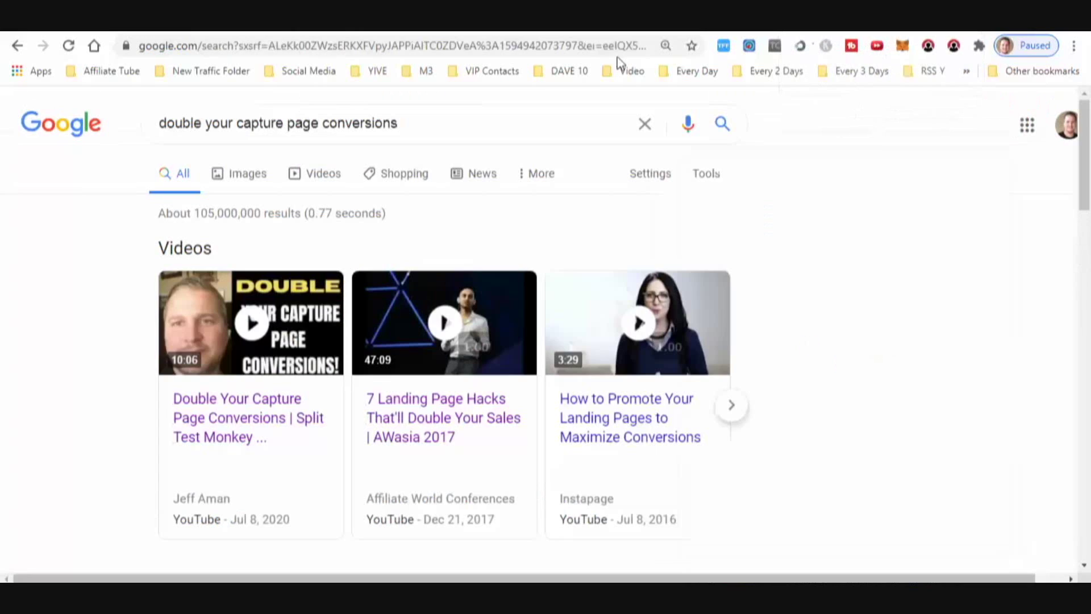
pyautogui.click(479, 121)
pyautogui.click(838, 311)
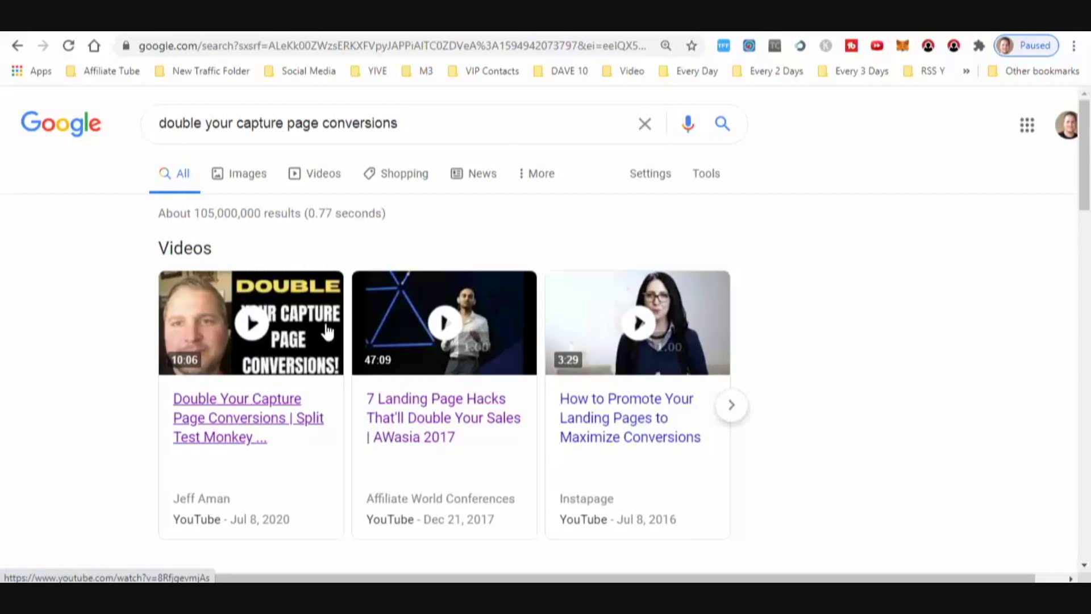
pyautogui.scroll(-4, 324, 336)
pyautogui.scroll(4, 339, 341)
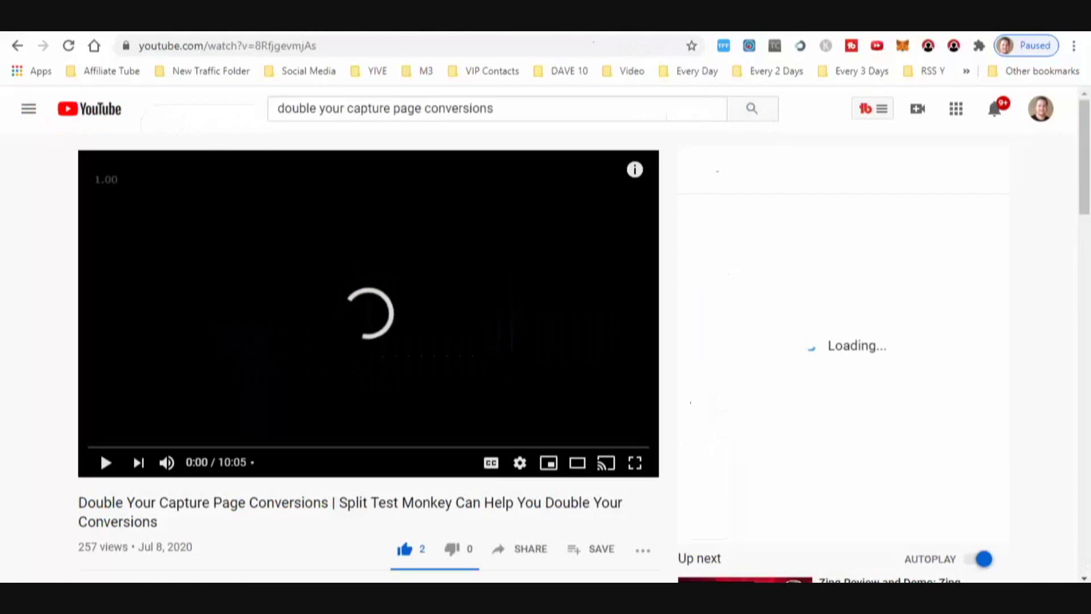
pyautogui.hotkey('alt', 'Left')
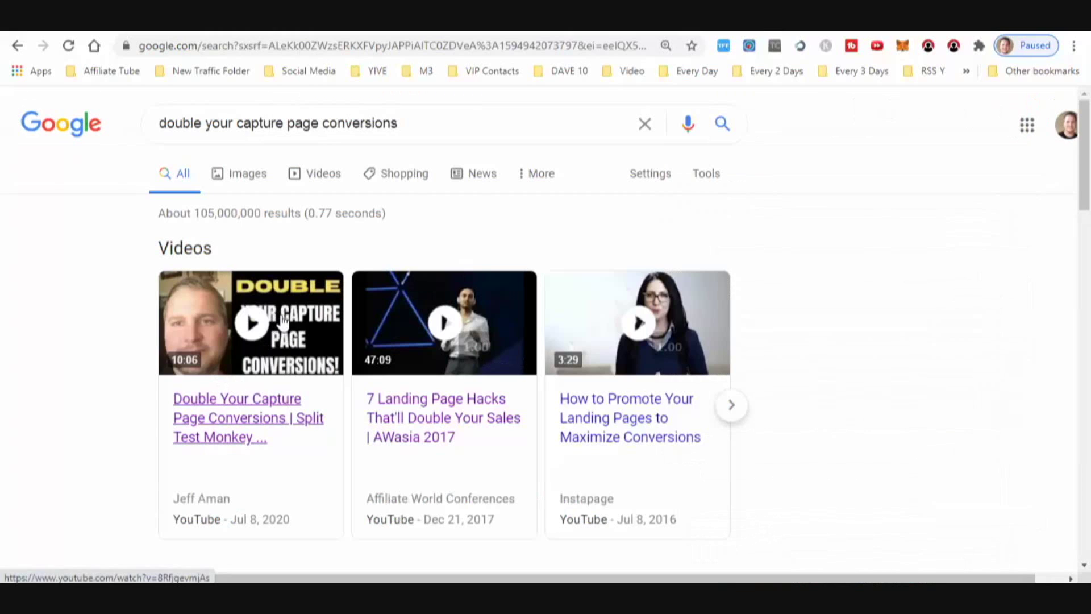
pyautogui.moveTo(438, 124); pyautogui.dragTo(121, 131)
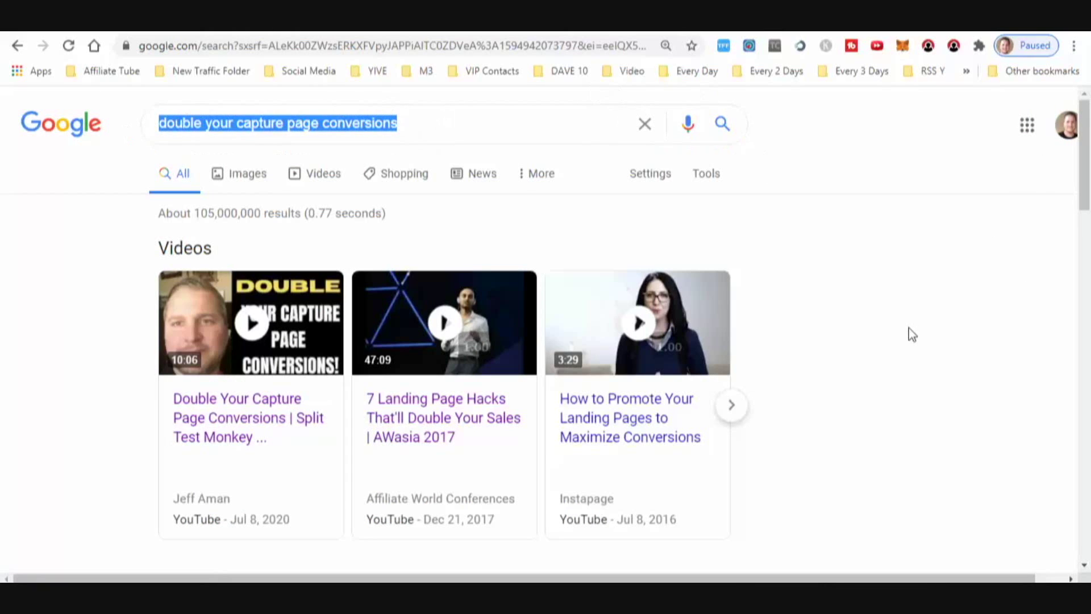
# Search Google for 'upviral review' and scroll through the results
pyautogui.scroll(-3, 910, 330)
pyautogui.scroll(3, 909, 329)
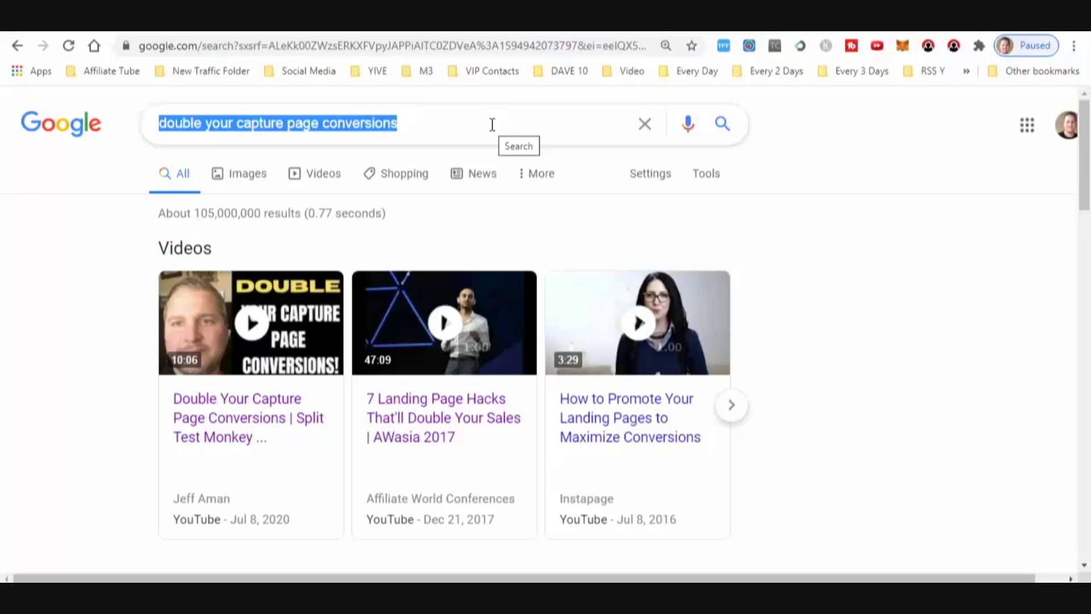
pyautogui.press('BackSpace')
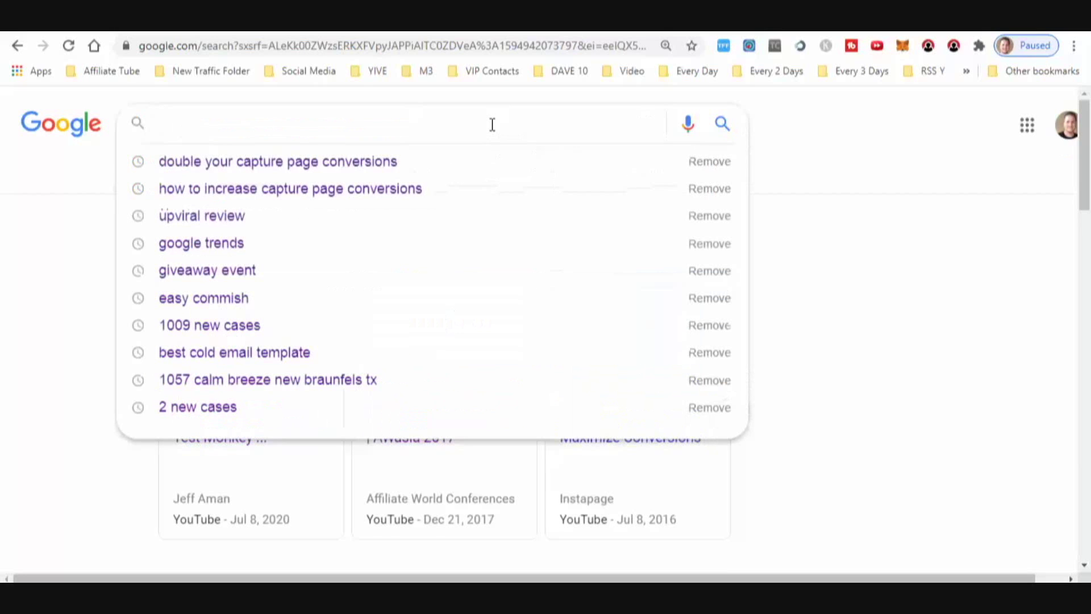
pyautogui.write('upviral re')
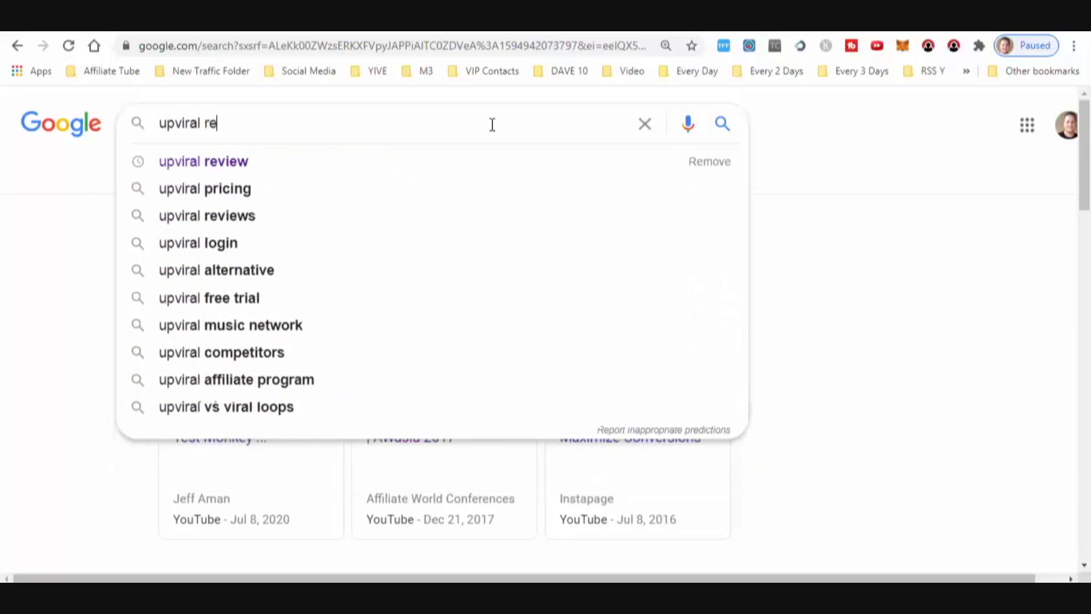
pyautogui.write('view')
pyautogui.press('Return')
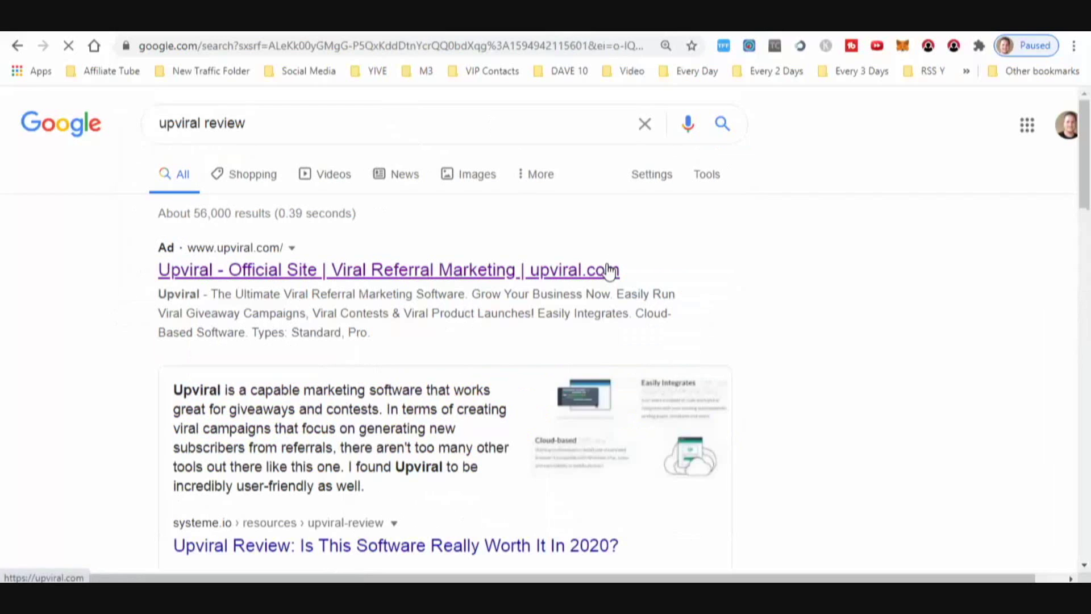
pyautogui.scroll(-1, 615, 259)
pyautogui.scroll(-4, 619, 261)
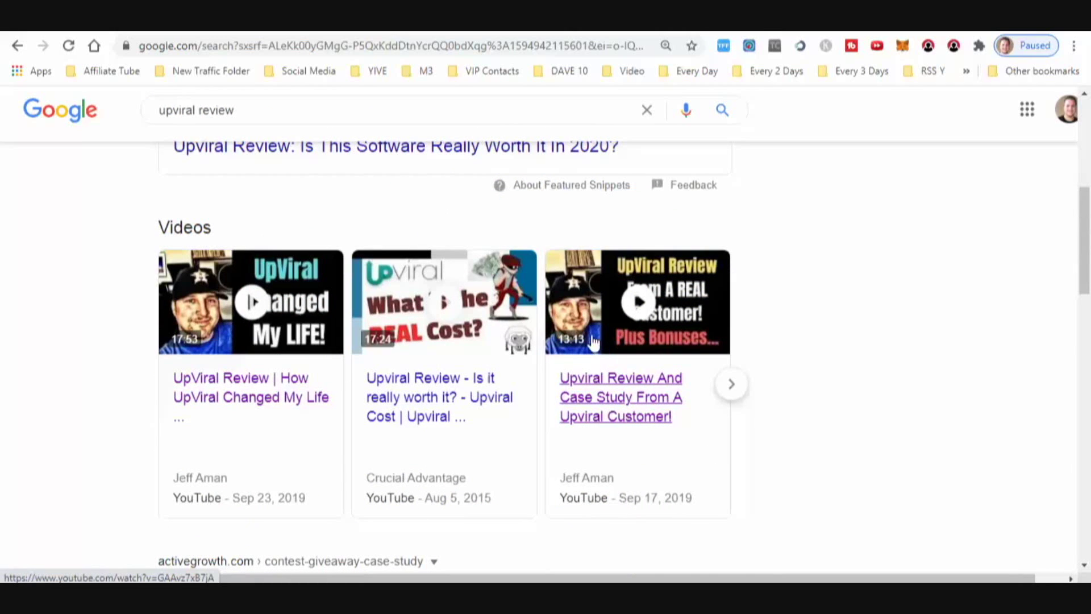
pyautogui.scroll(5, 362, 345)
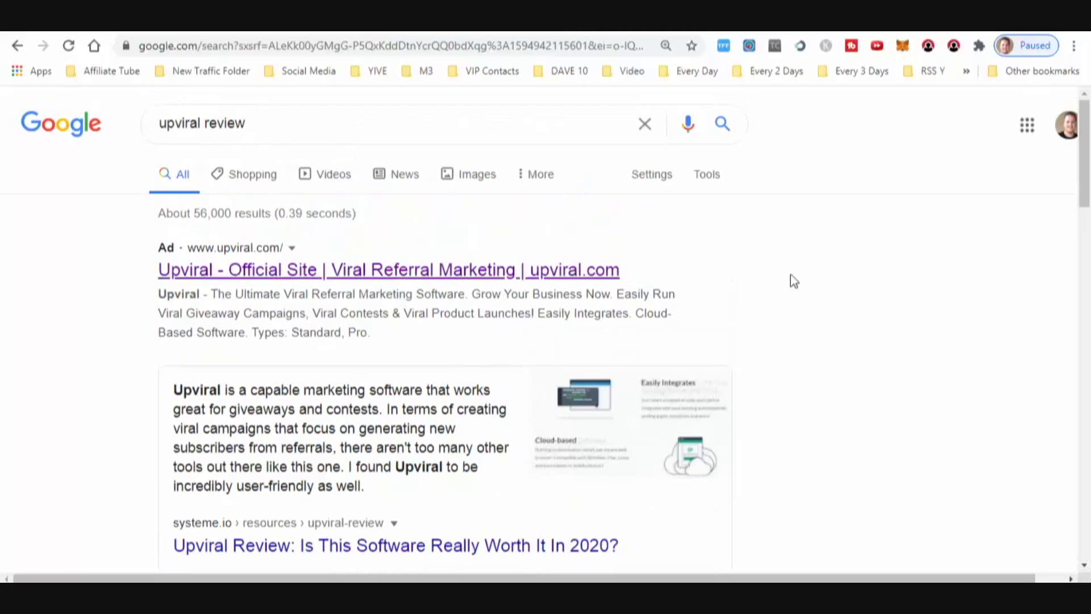
pyautogui.scroll(-4, 880, 324)
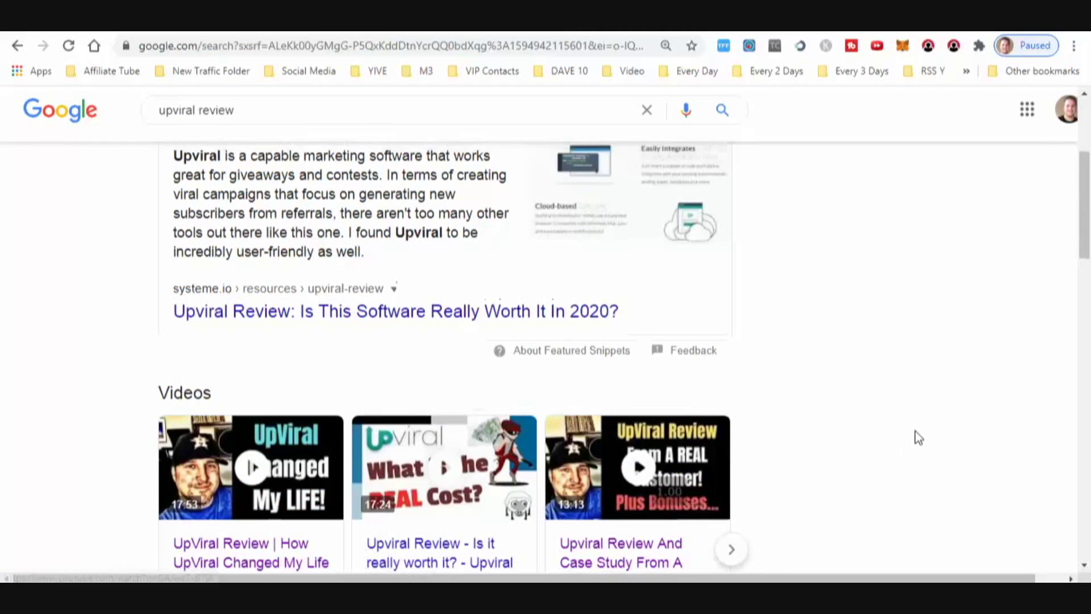
pyautogui.scroll(4, 916, 438)
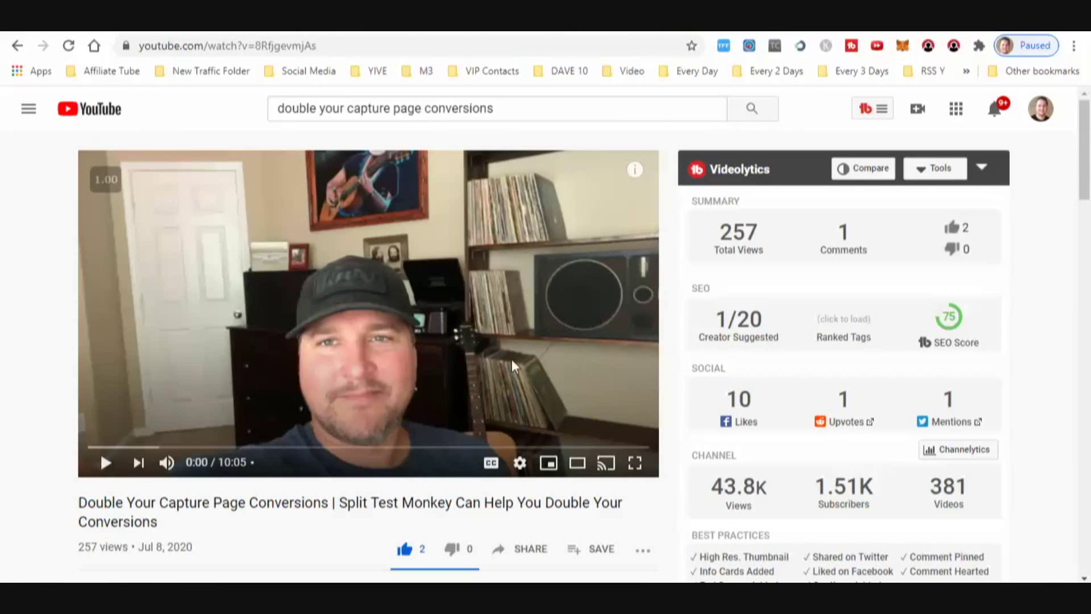
pyautogui.scroll(-5, 564, 348)
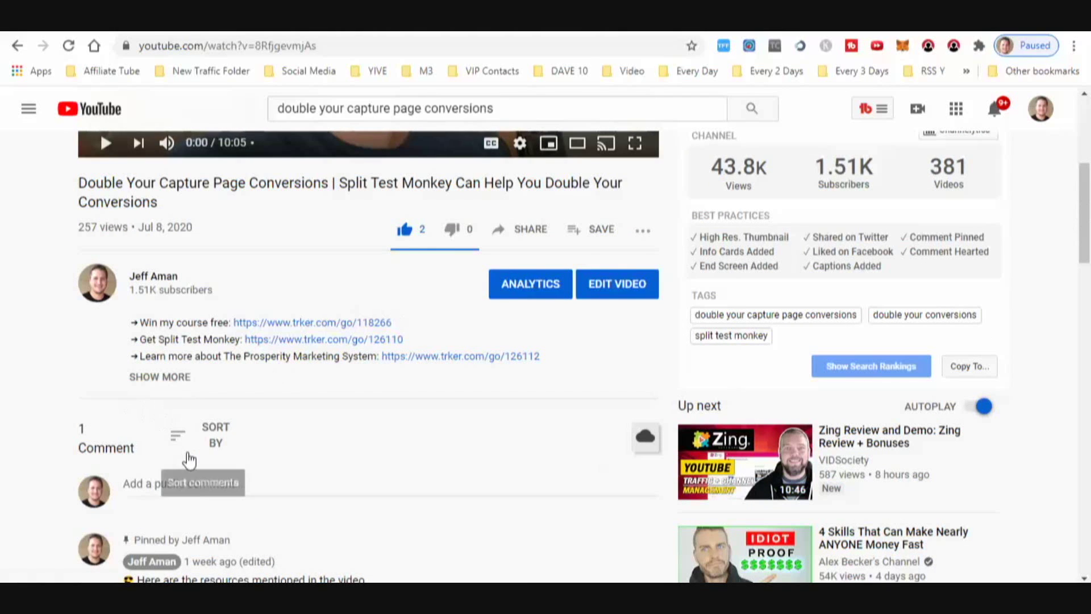
pyautogui.scroll(4, 218, 382)
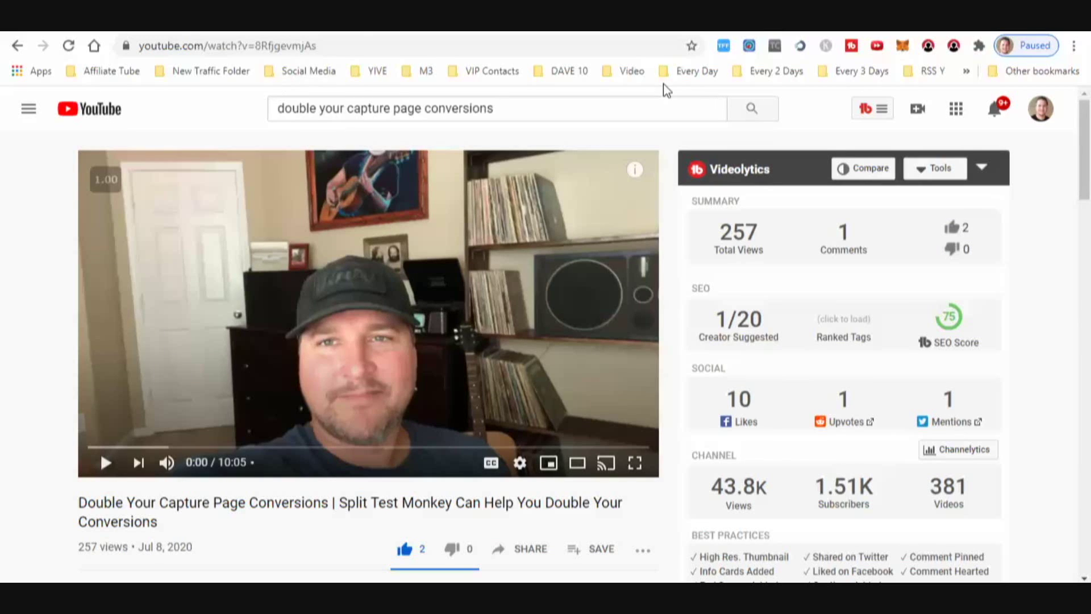
pyautogui.scroll(-3, 9, 344)
pyautogui.scroll(-2, 9, 345)
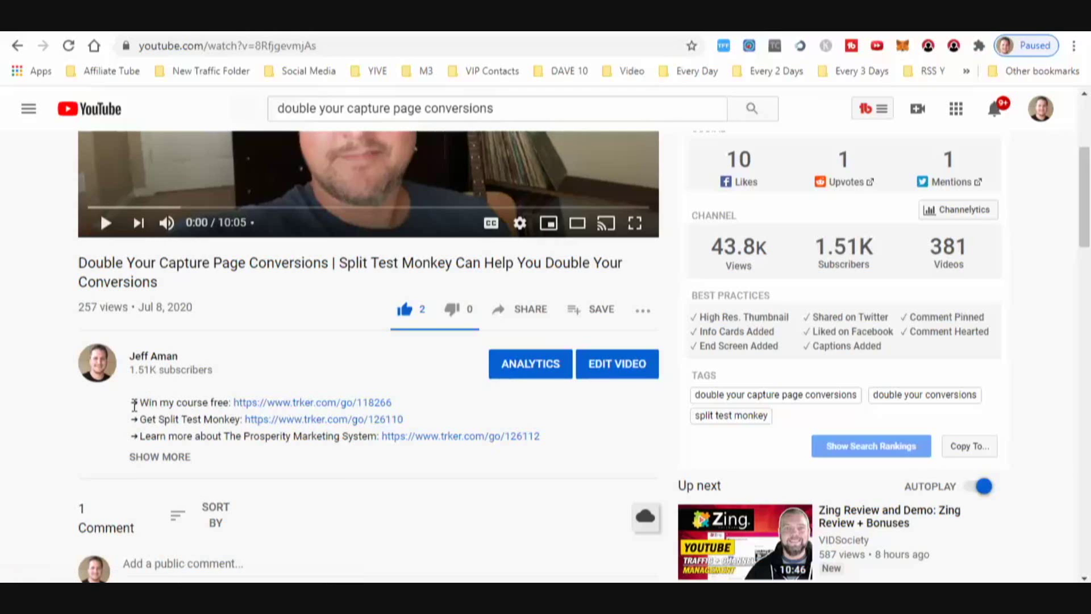
pyautogui.moveTo(131, 402); pyautogui.dragTo(416, 402)
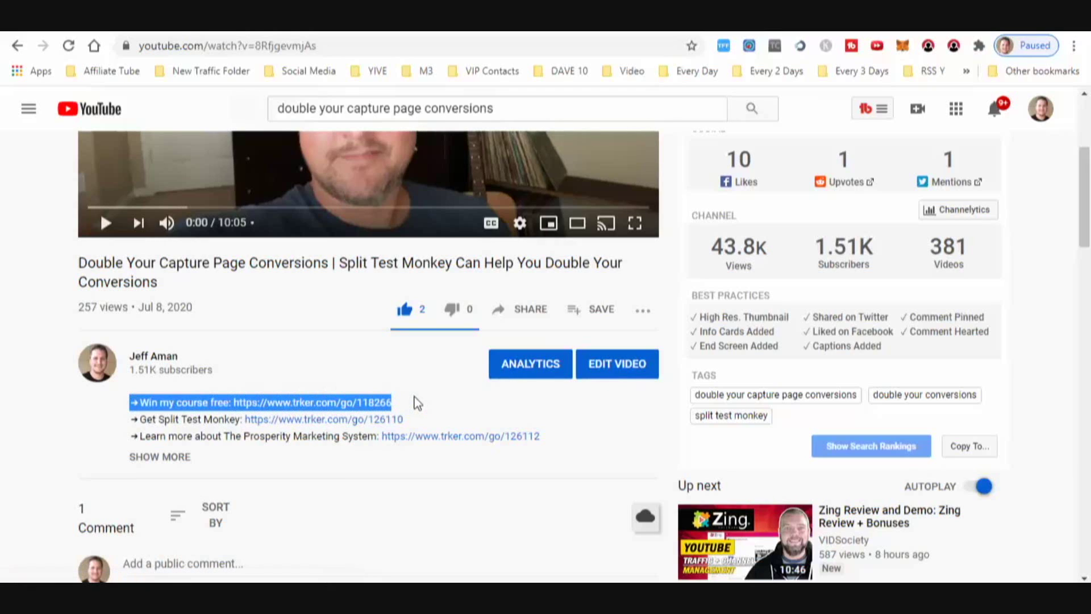
pyautogui.click(105, 418)
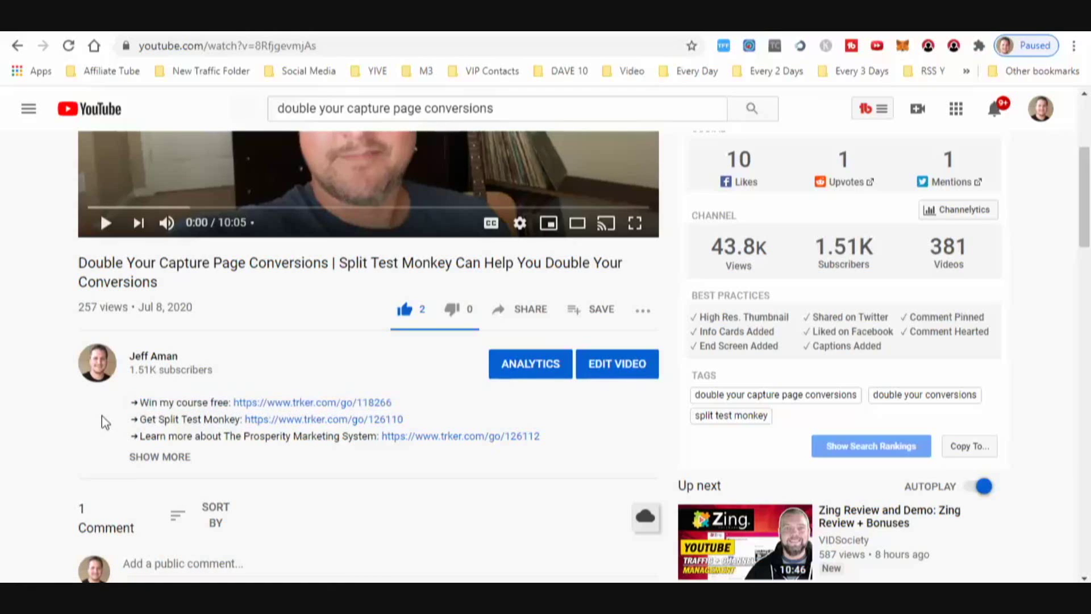
pyautogui.click(311, 405)
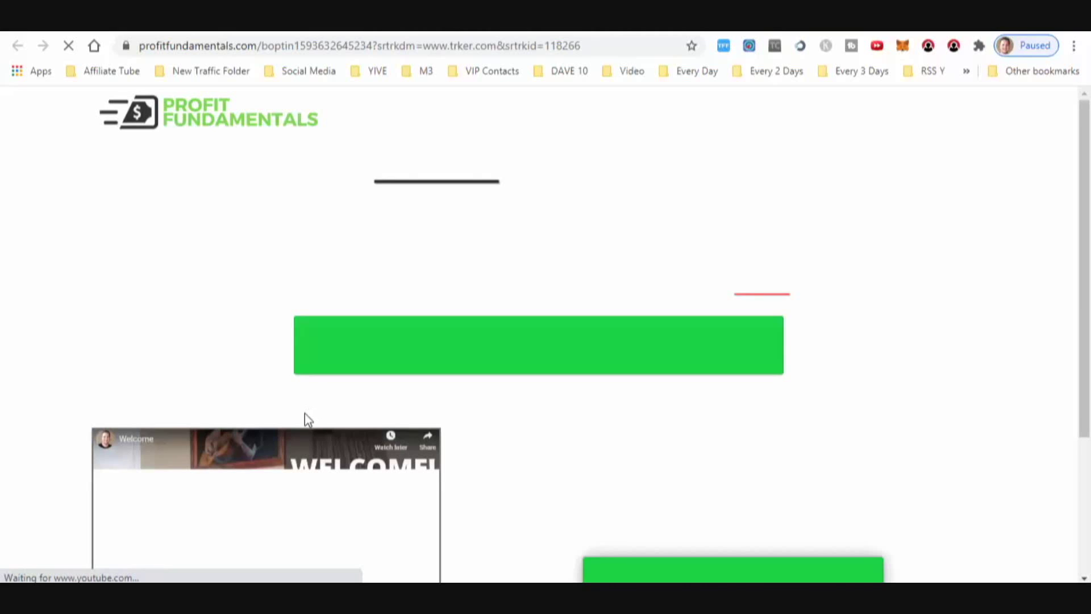
pyautogui.scroll(-2, 738, 316)
pyautogui.scroll(-2, 738, 316)
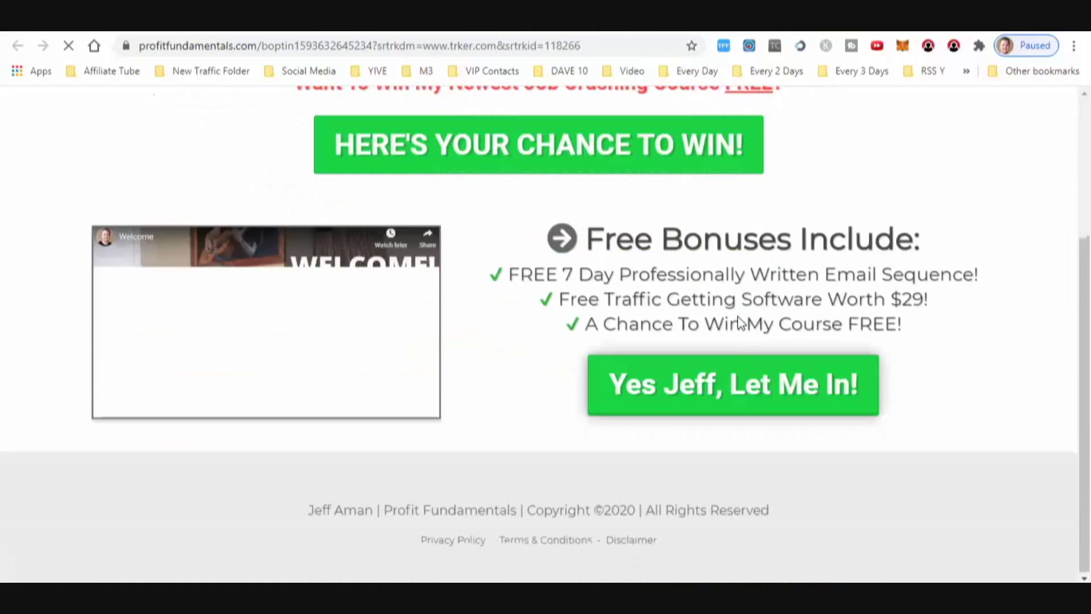
pyautogui.scroll(5, 738, 316)
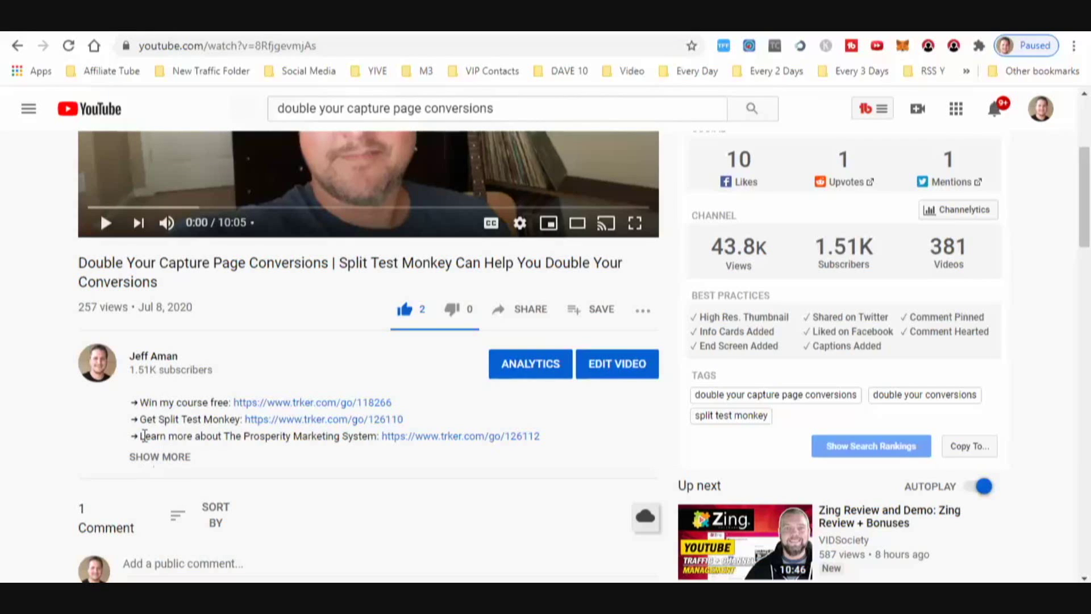
# Highlight the Prosperity Marketing System line, then expand and read the full description
pyautogui.moveTo(130, 434); pyautogui.dragTo(561, 442)
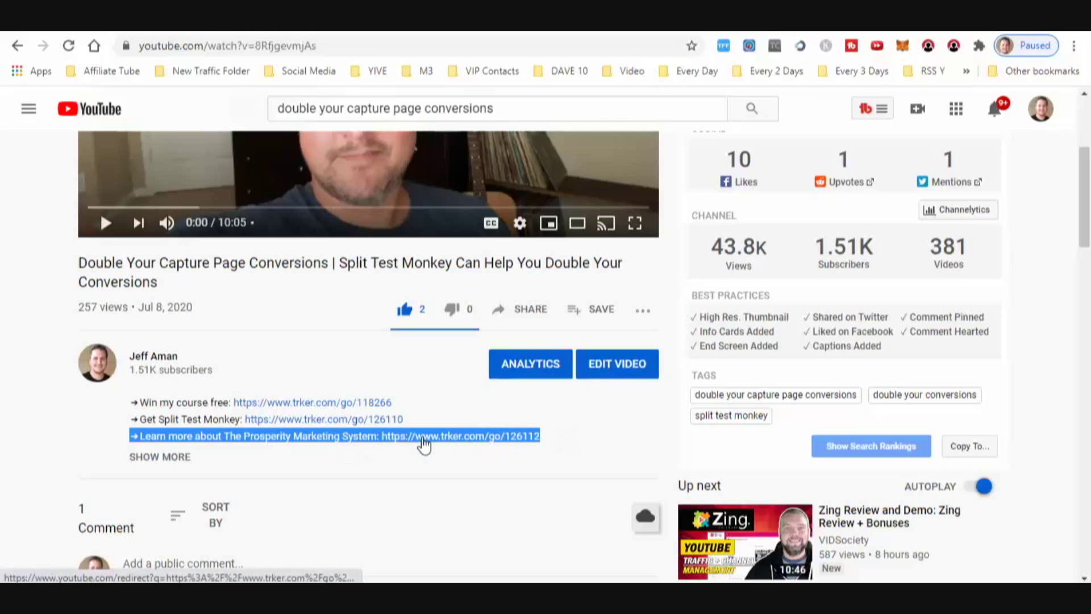
pyautogui.click(414, 366)
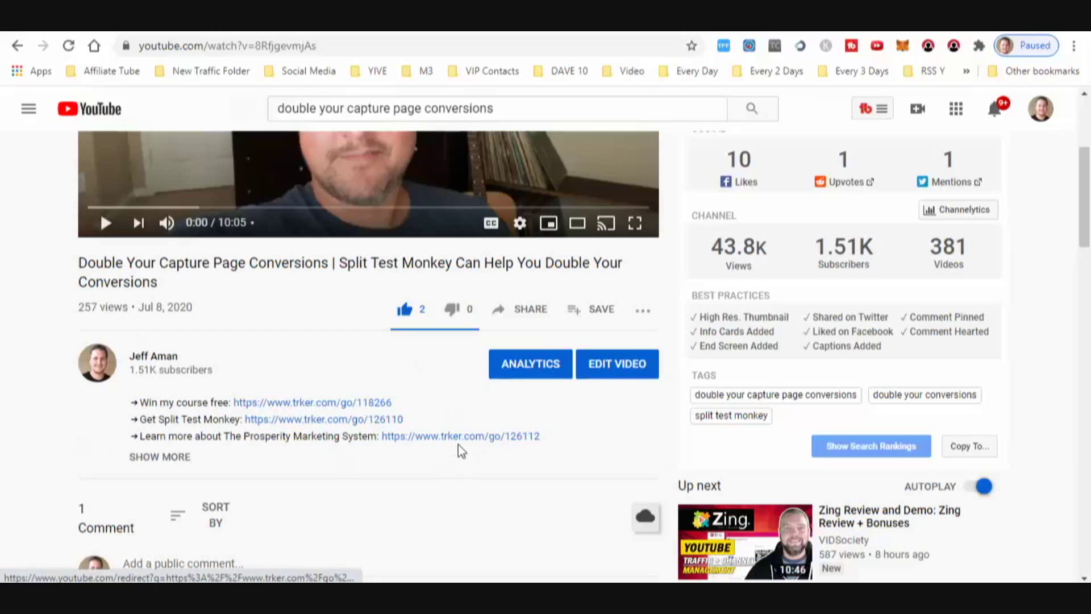
pyautogui.click(166, 456)
pyautogui.scroll(-4, 96, 390)
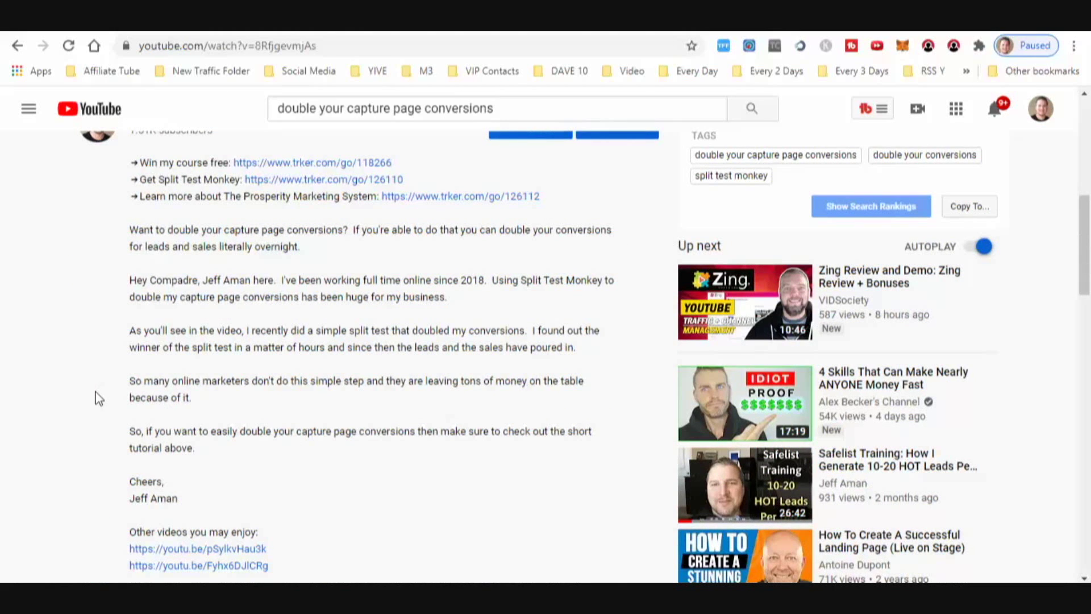
pyautogui.scroll(2, 117, 400)
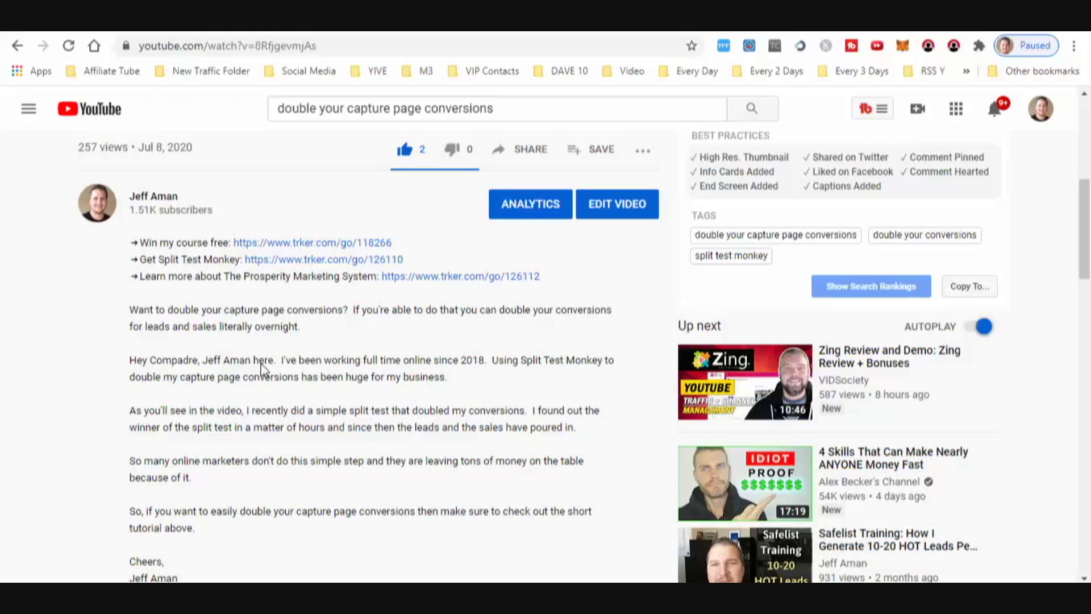
pyautogui.scroll(-2, 261, 369)
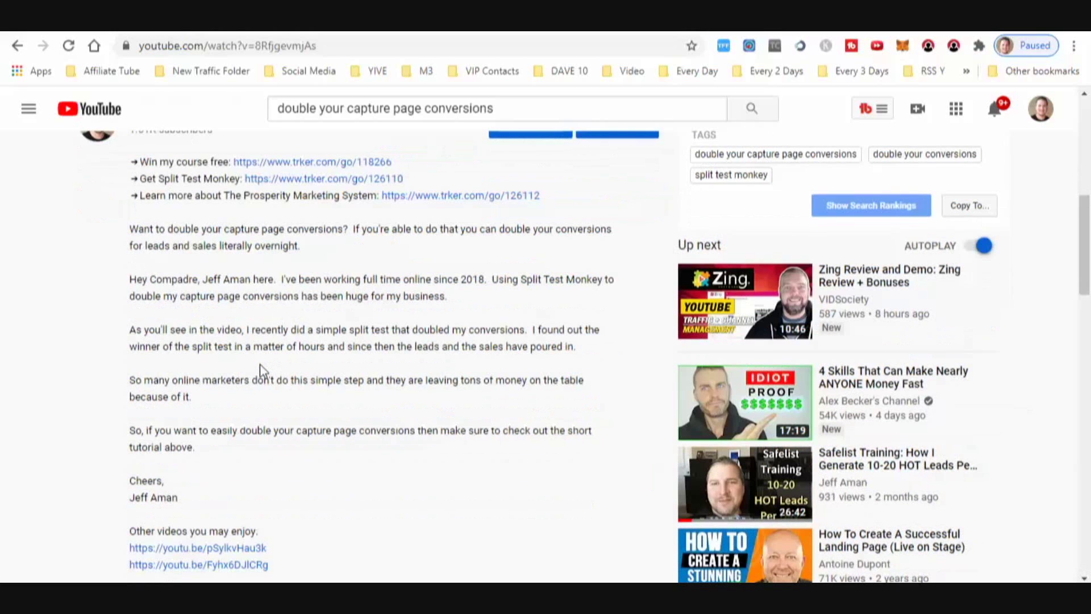
pyautogui.scroll(-2, 260, 369)
pyautogui.scroll(2, 261, 368)
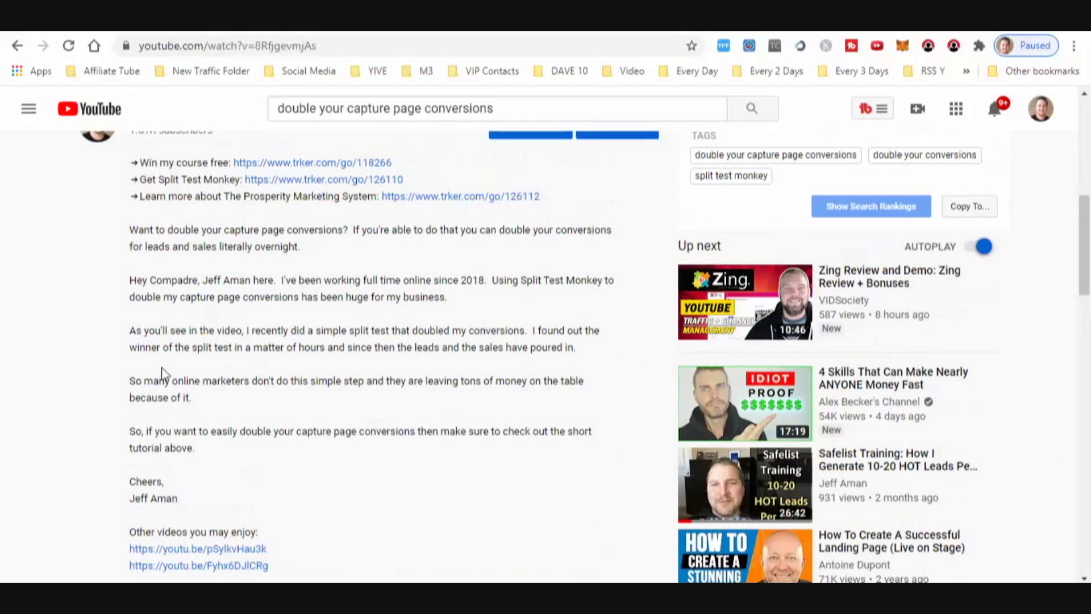
pyautogui.moveTo(132, 234); pyautogui.dragTo(341, 505)
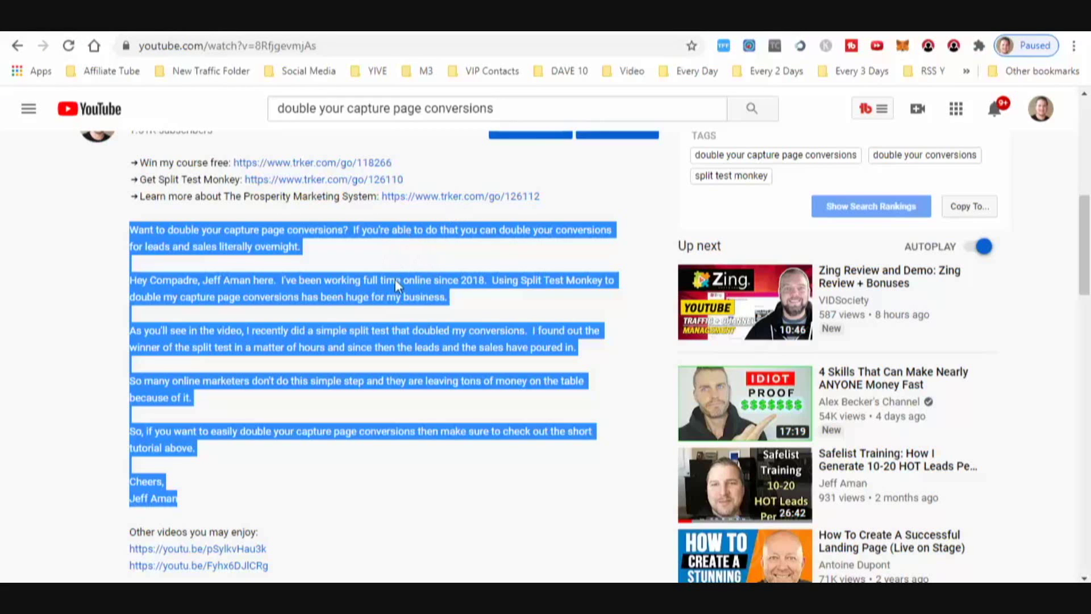
pyautogui.click(161, 263)
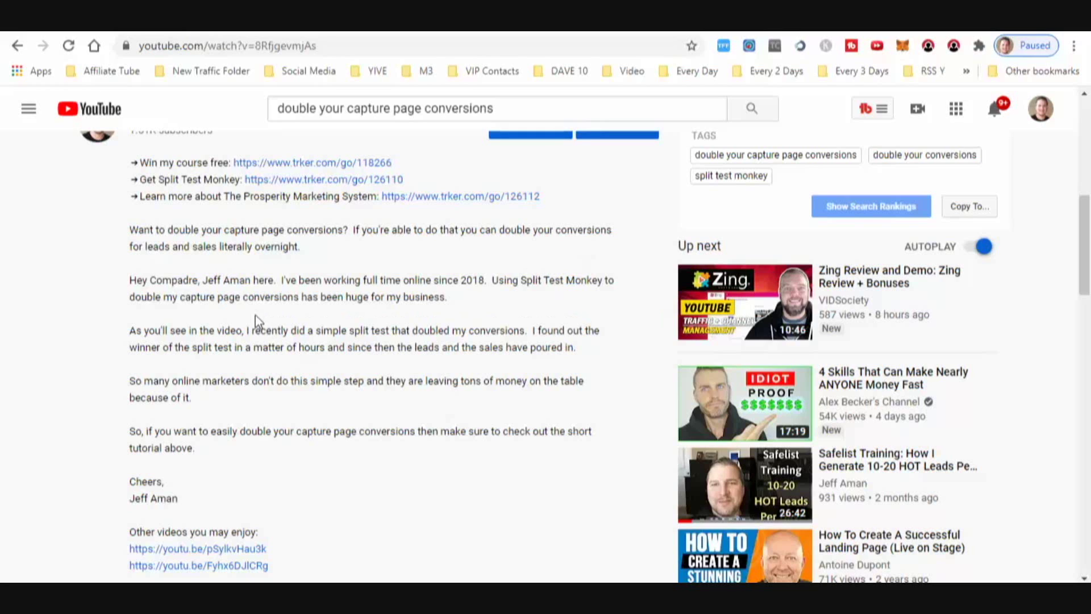
pyautogui.scroll(-2, 289, 315)
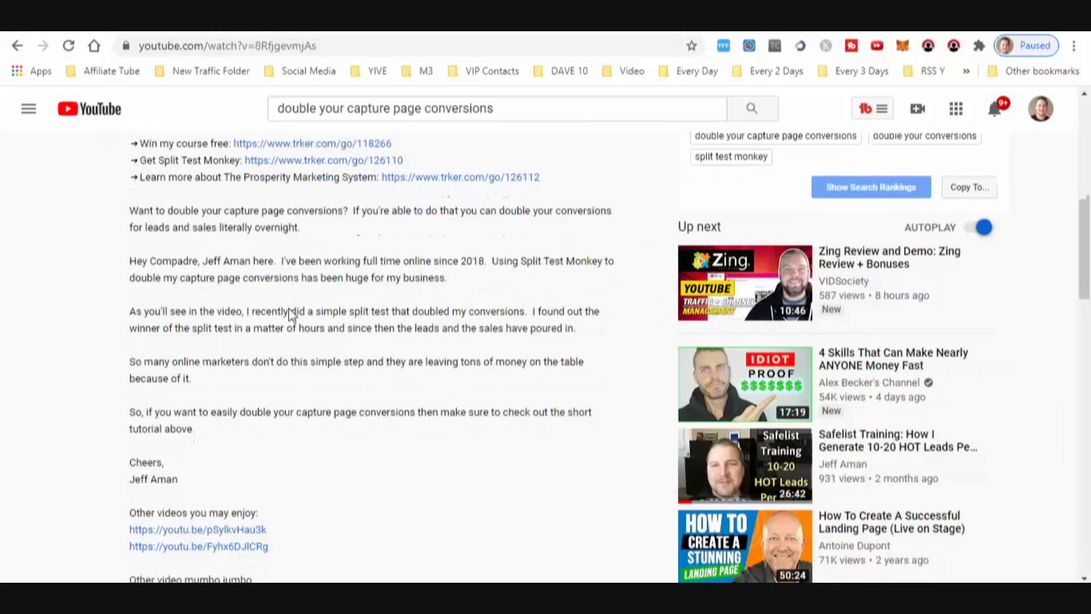
pyautogui.scroll(2, 291, 314)
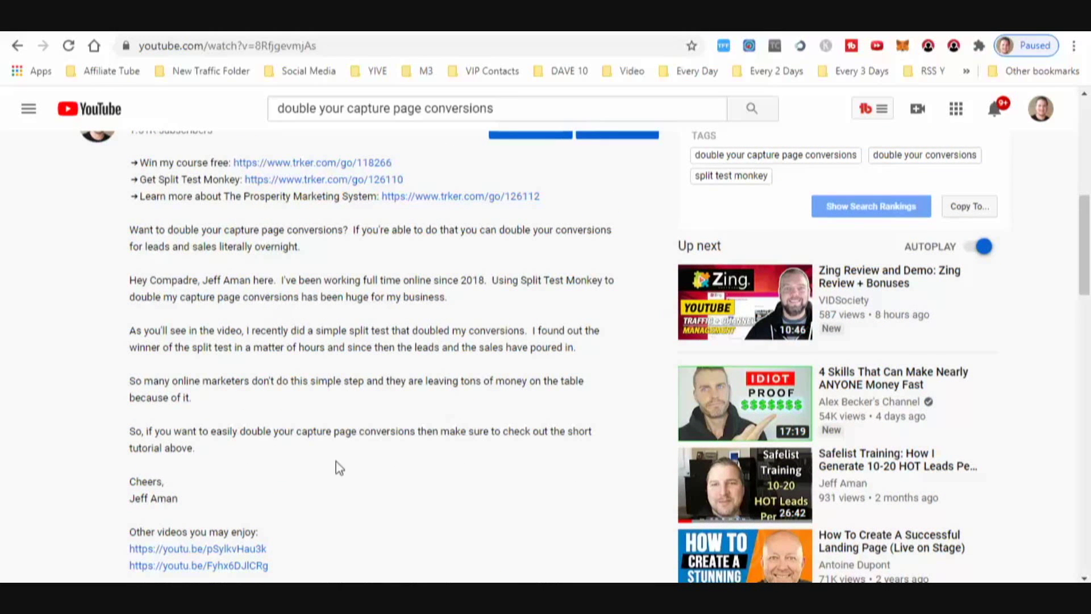
pyautogui.scroll(-2, 374, 369)
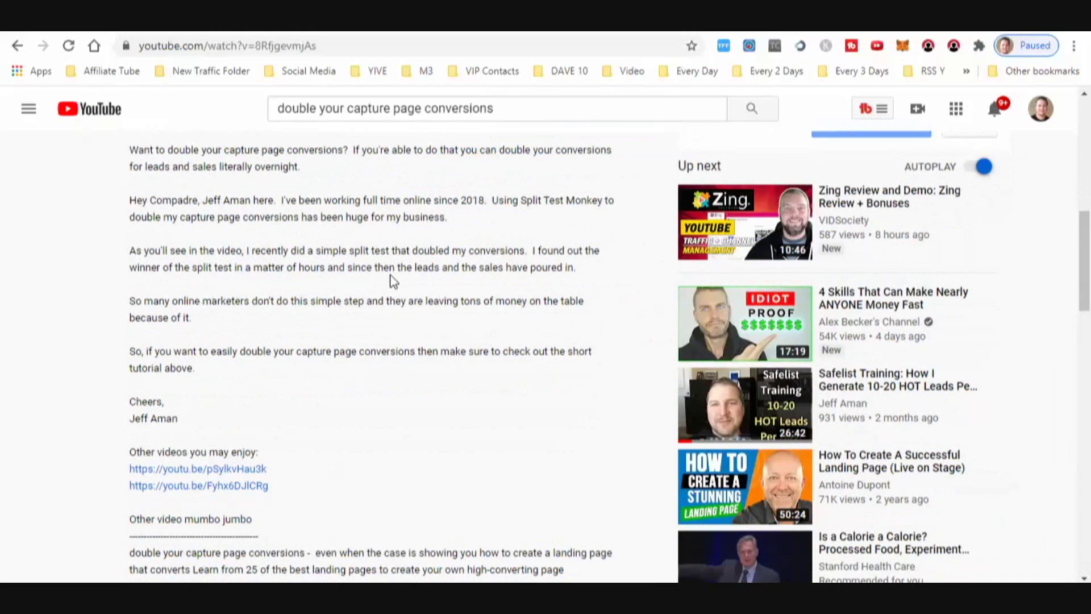
pyautogui.scroll(-2, 391, 278)
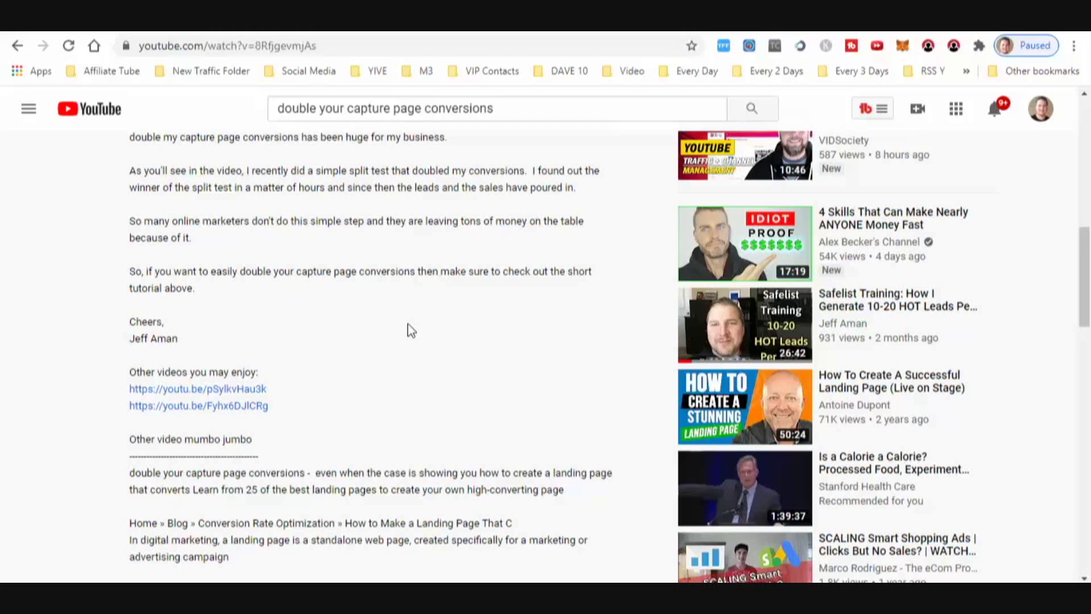
pyautogui.scroll(2, 412, 331)
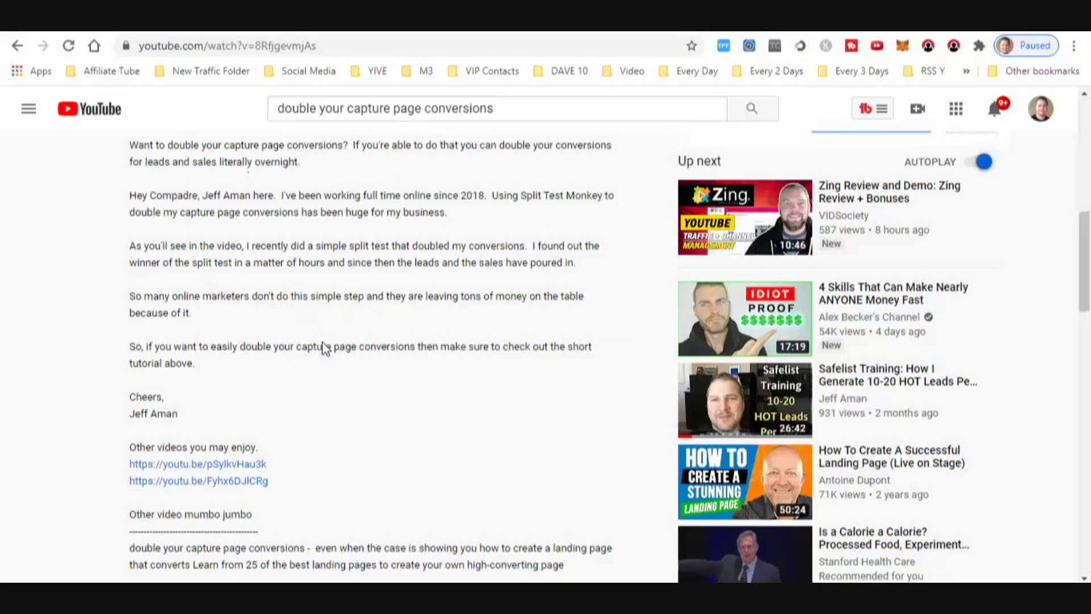
pyautogui.scroll(-2, 324, 348)
pyautogui.scroll(2, 327, 348)
pyautogui.scroll(-2, 326, 348)
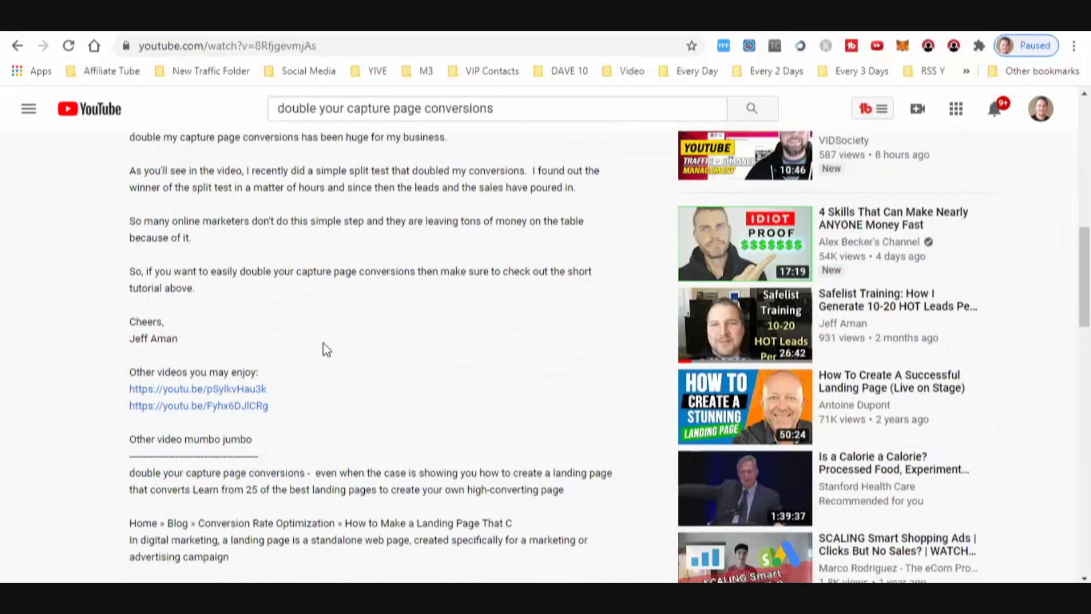
pyautogui.scroll(-2, 327, 349)
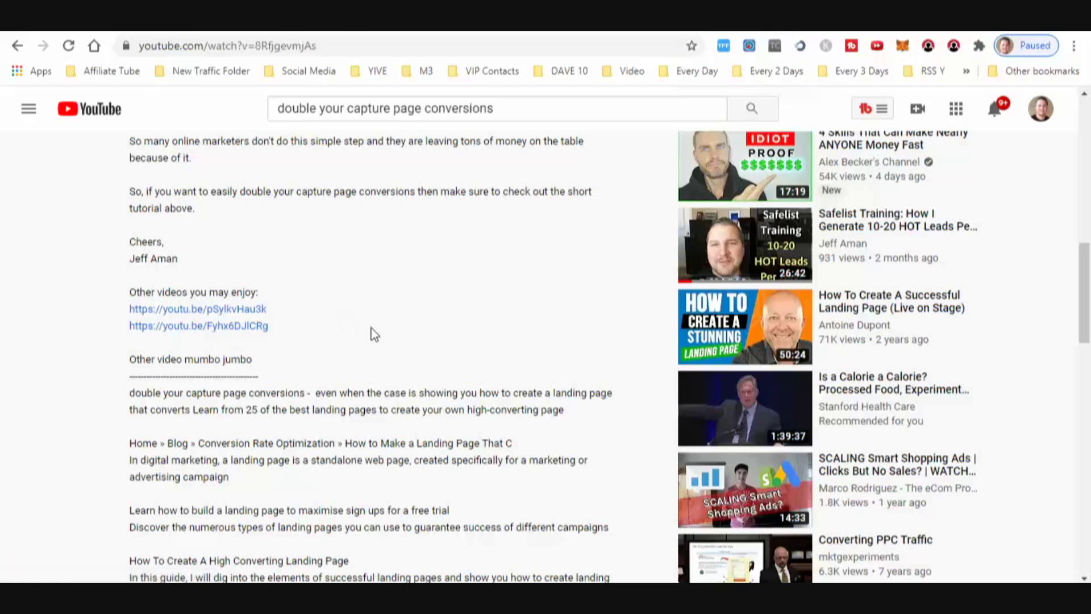
pyautogui.scroll(-3, 372, 335)
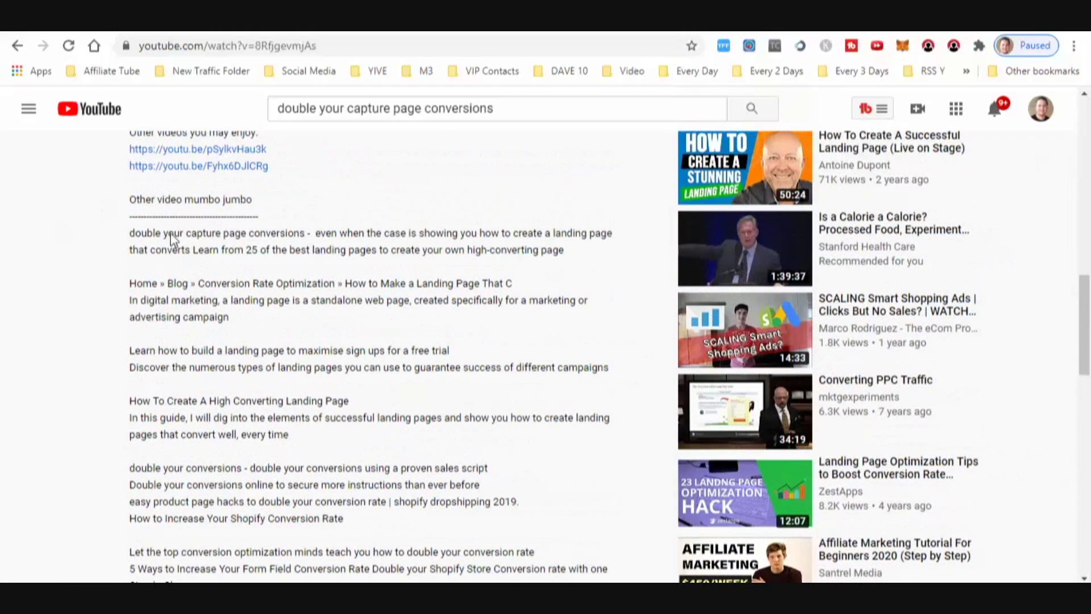
pyautogui.scroll(-4, 137, 207)
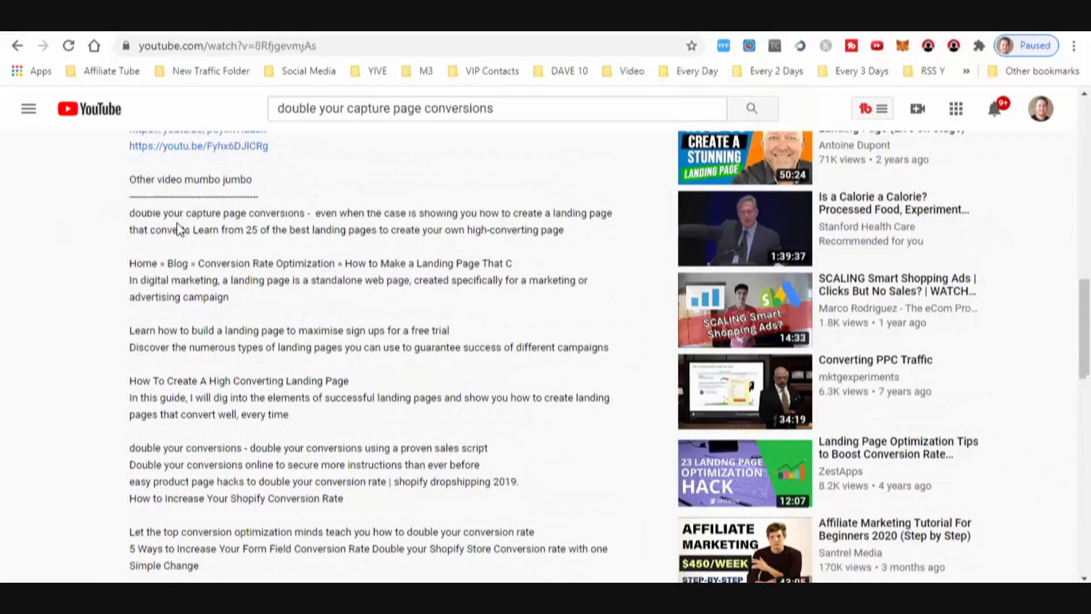
pyautogui.scroll(3, 293, 306)
pyautogui.scroll(3, 289, 305)
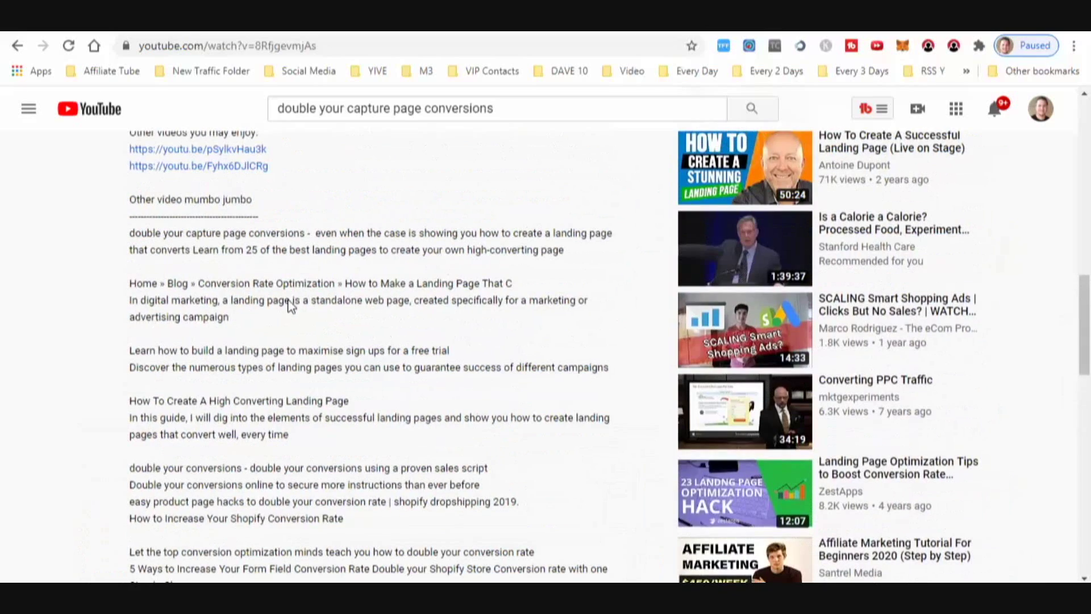
pyautogui.scroll(-3, 287, 305)
pyautogui.scroll(-8, 339, 336)
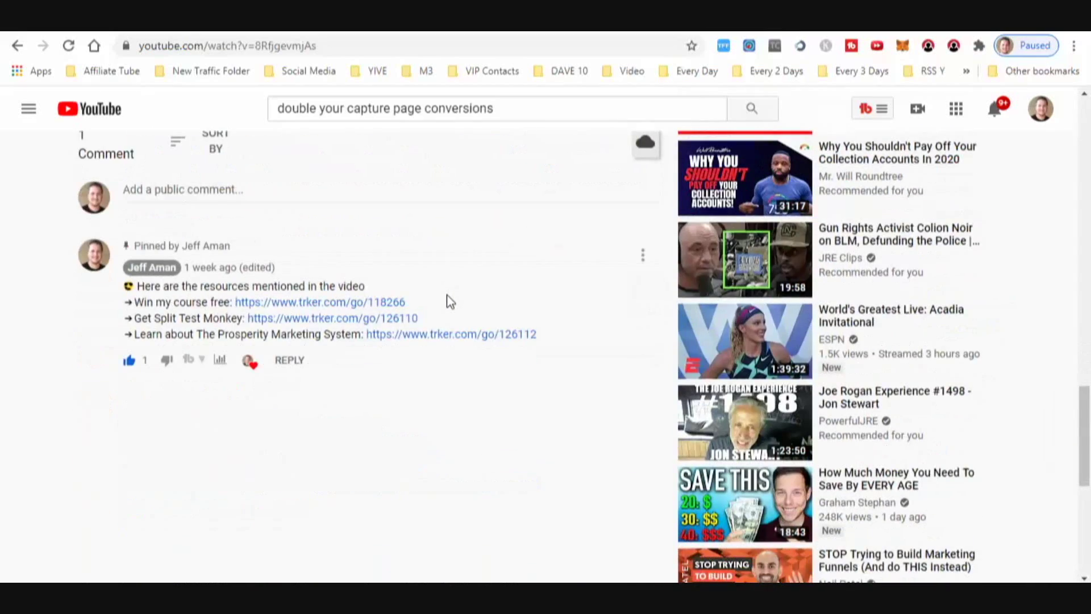
pyautogui.scroll(13, 449, 302)
pyautogui.scroll(5, 340, 369)
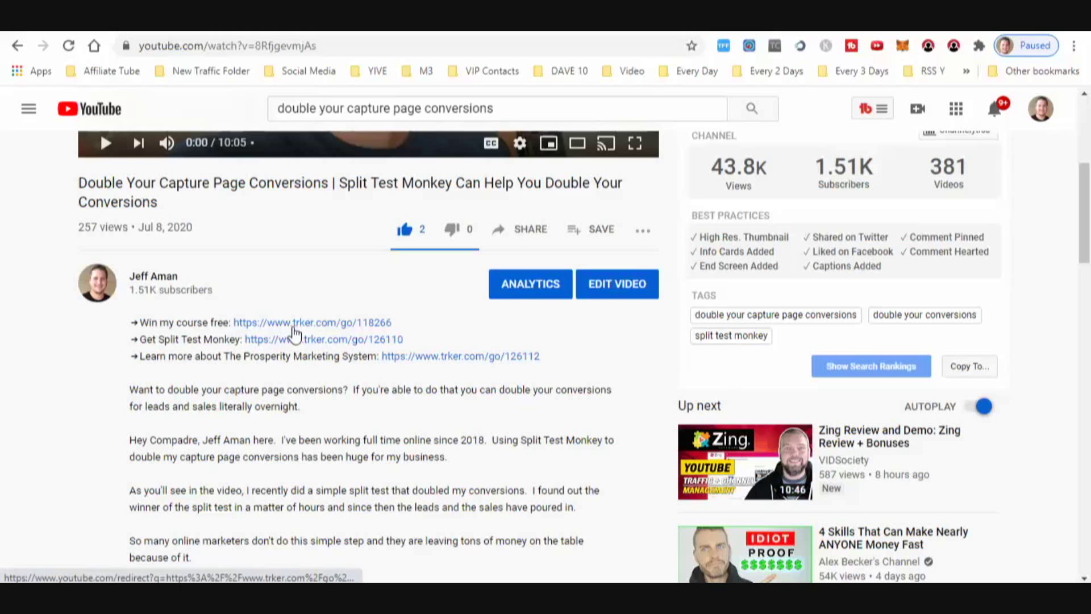
pyautogui.scroll(-3, 310, 341)
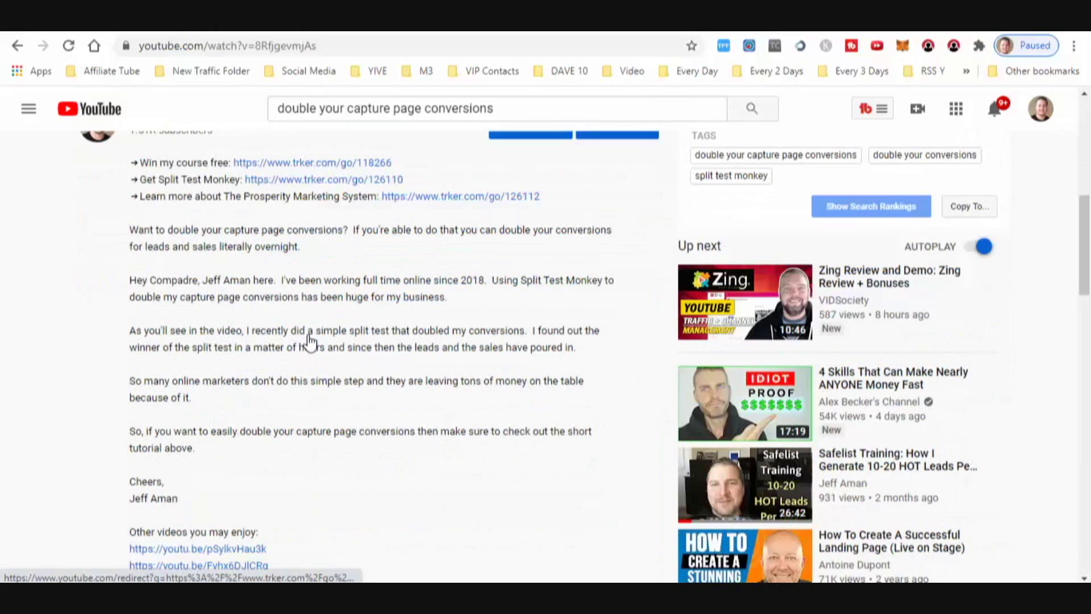
pyautogui.scroll(-1, 309, 253)
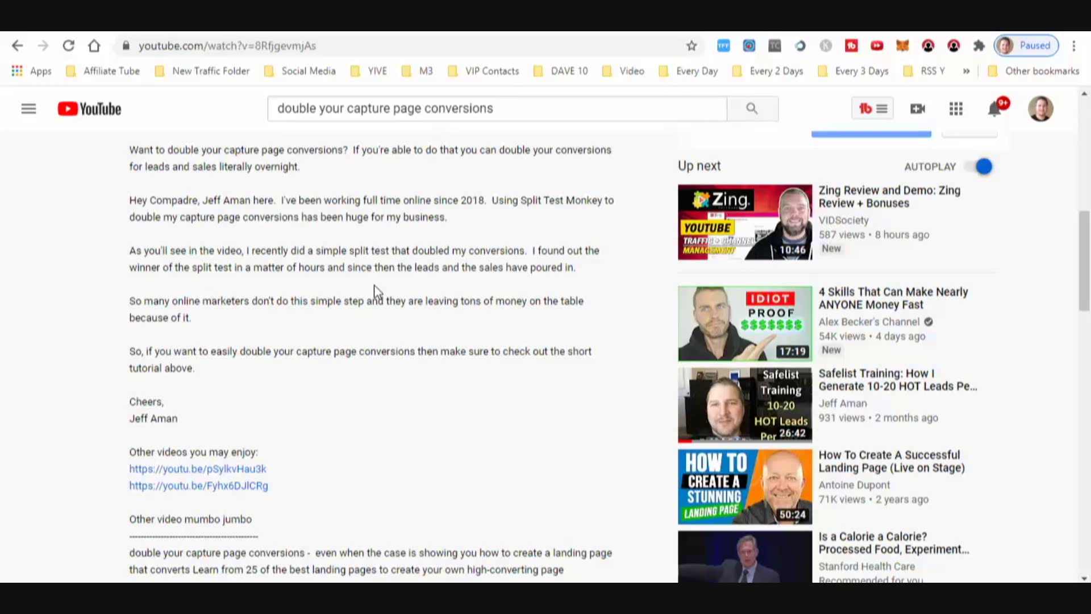
pyautogui.scroll(-10, 407, 235)
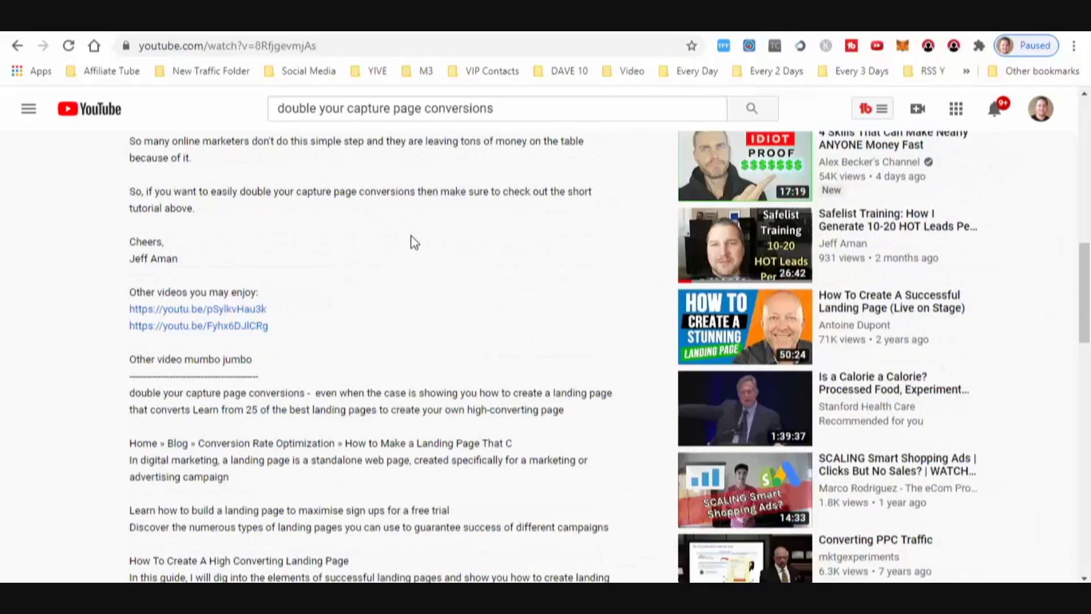
pyautogui.scroll(-1, 407, 236)
pyautogui.scroll(6, 488, 230)
pyautogui.scroll(6, 489, 234)
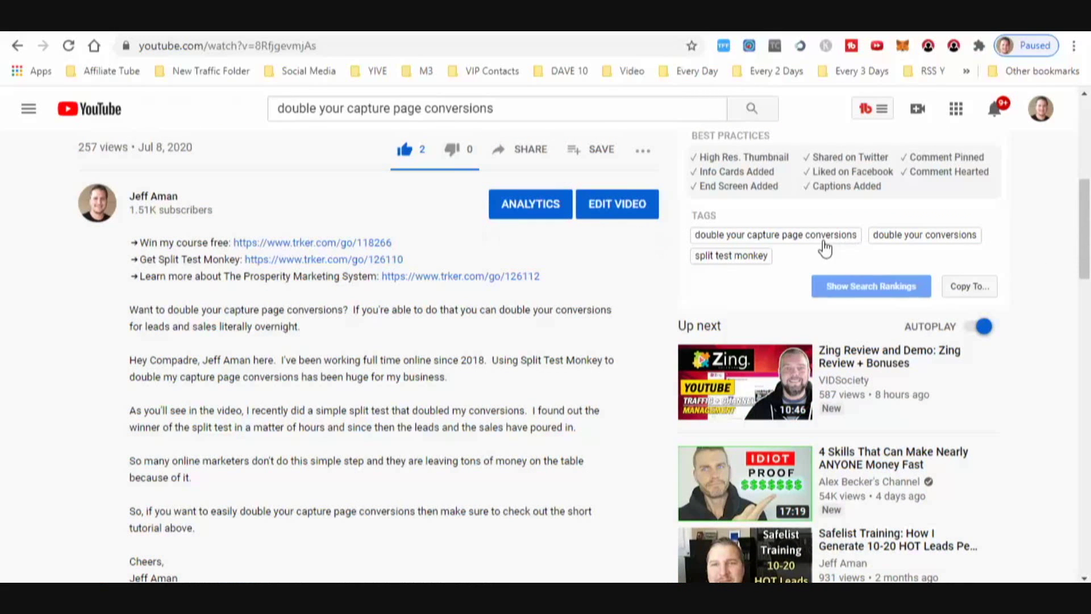
pyautogui.scroll(2, 1087, 265)
pyautogui.scroll(-1, 1086, 264)
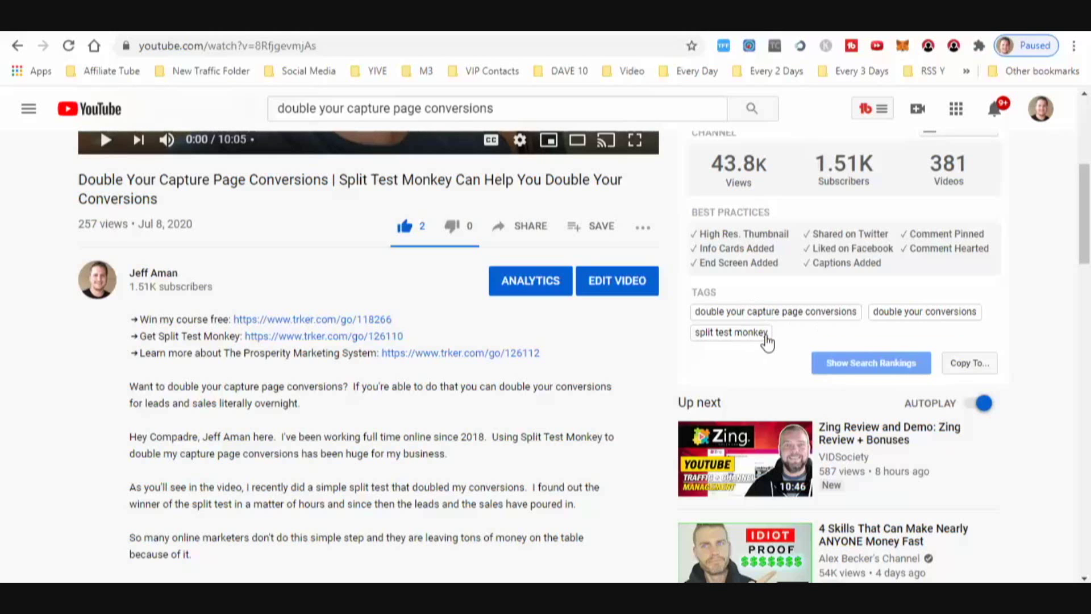
pyautogui.scroll(2, 757, 342)
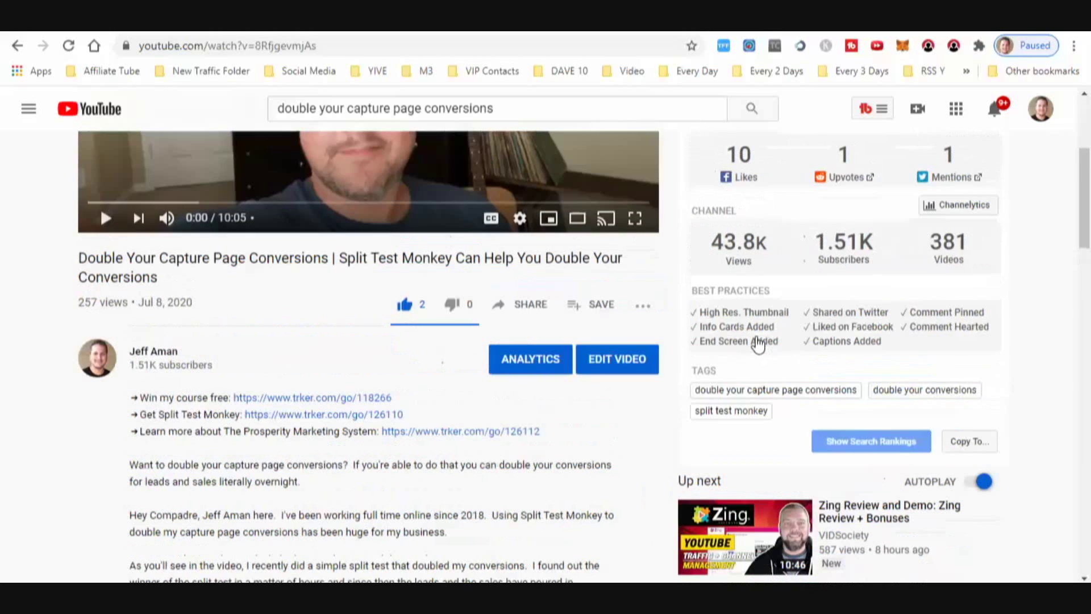
pyautogui.scroll(-3, 758, 342)
pyautogui.scroll(3, 758, 342)
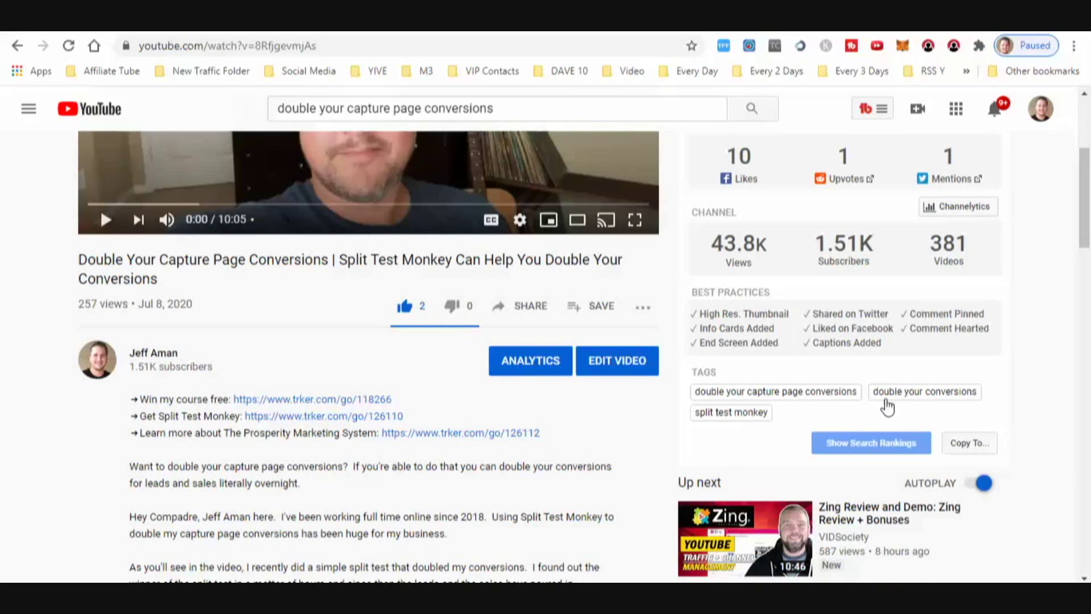
pyautogui.scroll(4, 887, 407)
# Replace the search query with 'double your conversions' and run the search
pyautogui.moveTo(516, 109); pyautogui.dragTo(268, 111)
pyautogui.press('BackSpace')
pyautogui.write('double')
pyautogui.press('BackSpace')
pyautogui.press('BackSpace')
pyautogui.press('BackSpace')
pyautogui.press('BackSpace')
pyautogui.press('BackSpace')
pyautogui.write('oub')
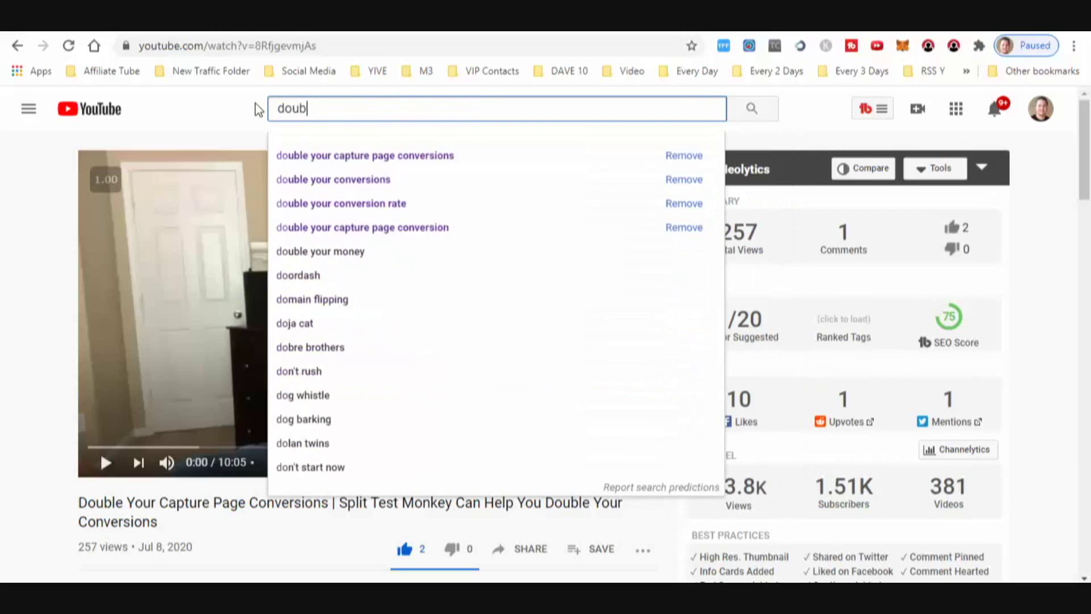
pyautogui.write('le your conversions')
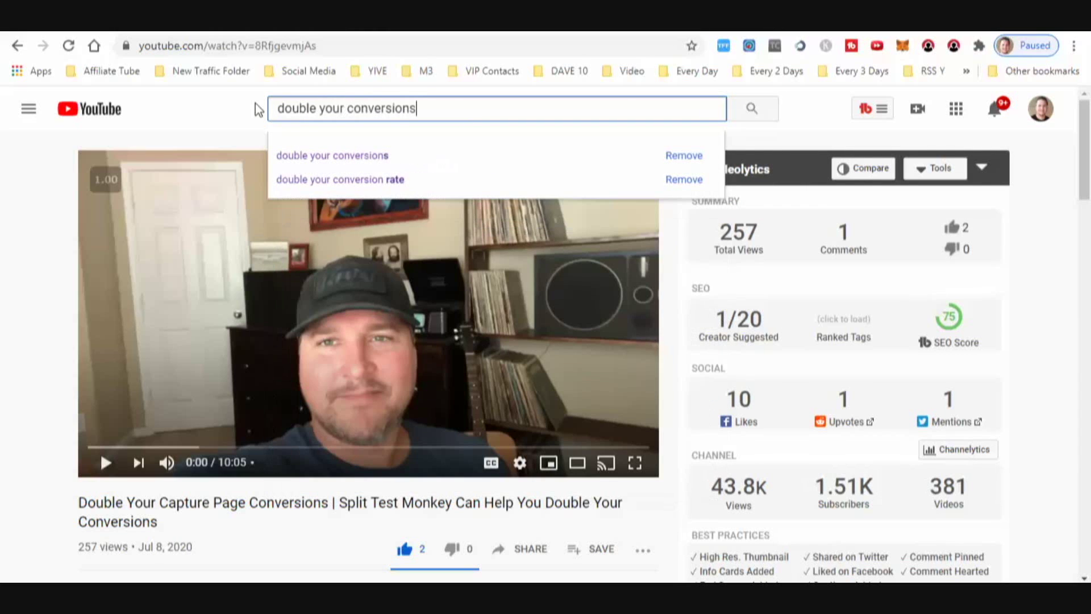
pyautogui.press('Return')
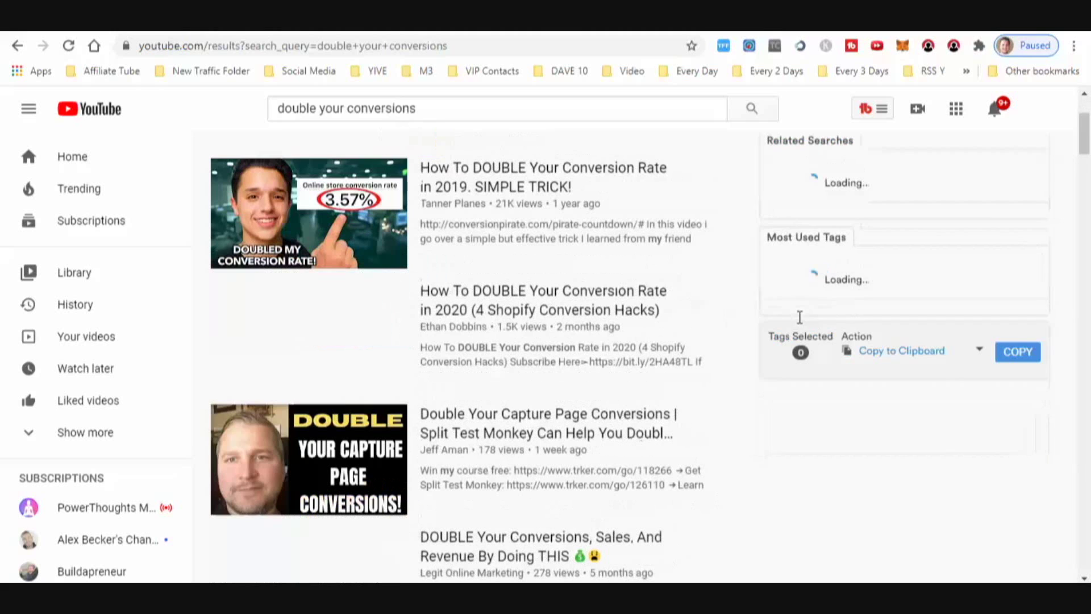
pyautogui.scroll(3, 799, 317)
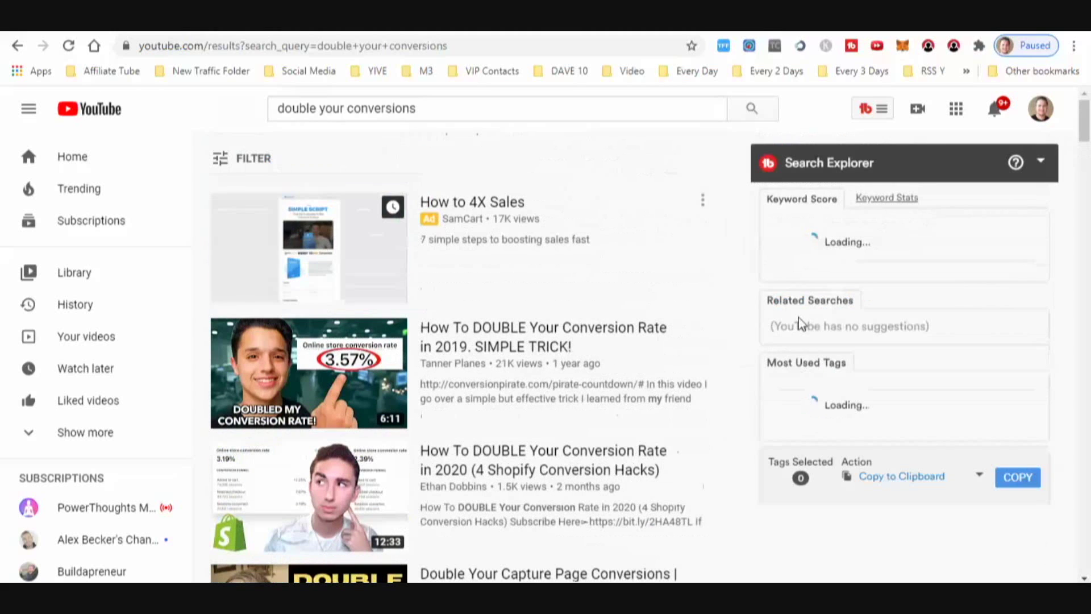
# Search for 'split test monkey' using the search suggestion
pyautogui.tripleClick(279, 108)
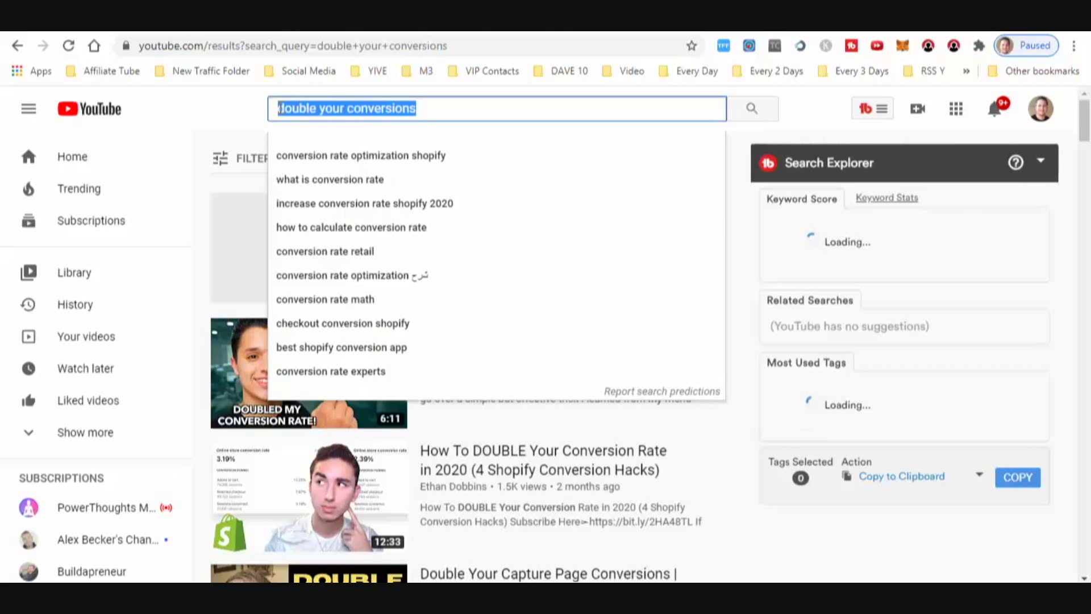
pyautogui.write('splite')
pyautogui.press('BackSpace')
pyautogui.press('BackSpace')
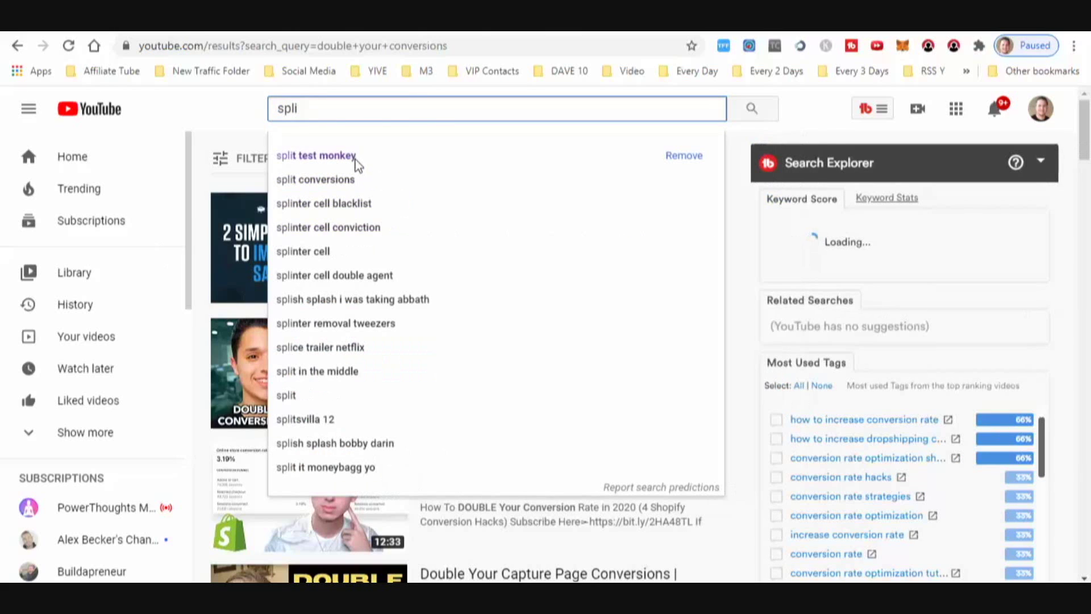
pyautogui.click(319, 155)
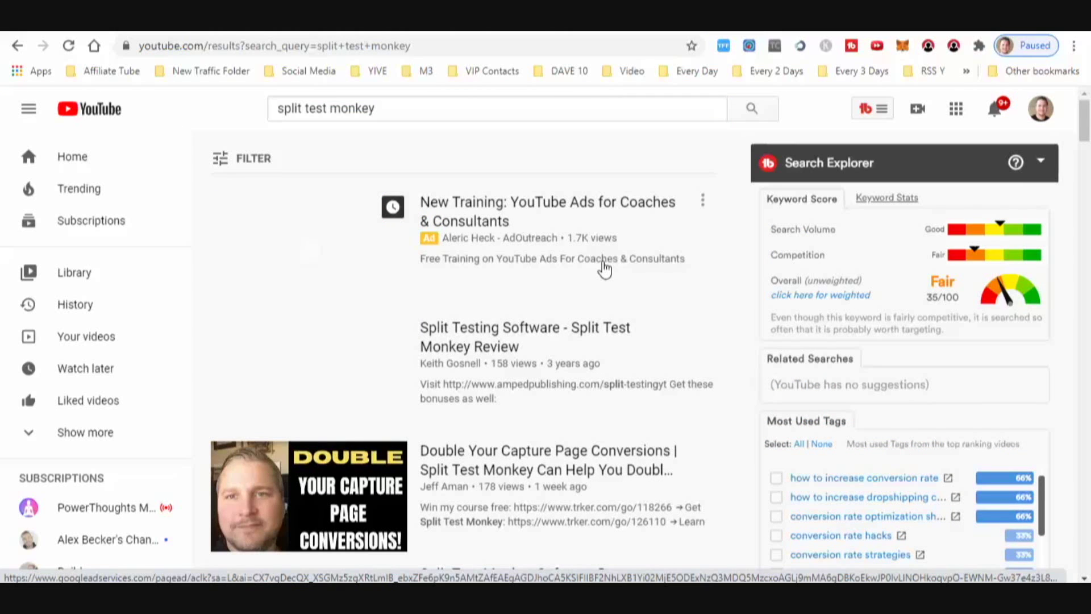
# Review Search Explorer's Fair 32/100 keyword score and most used tags
pyautogui.scroll(-1, 604, 268)
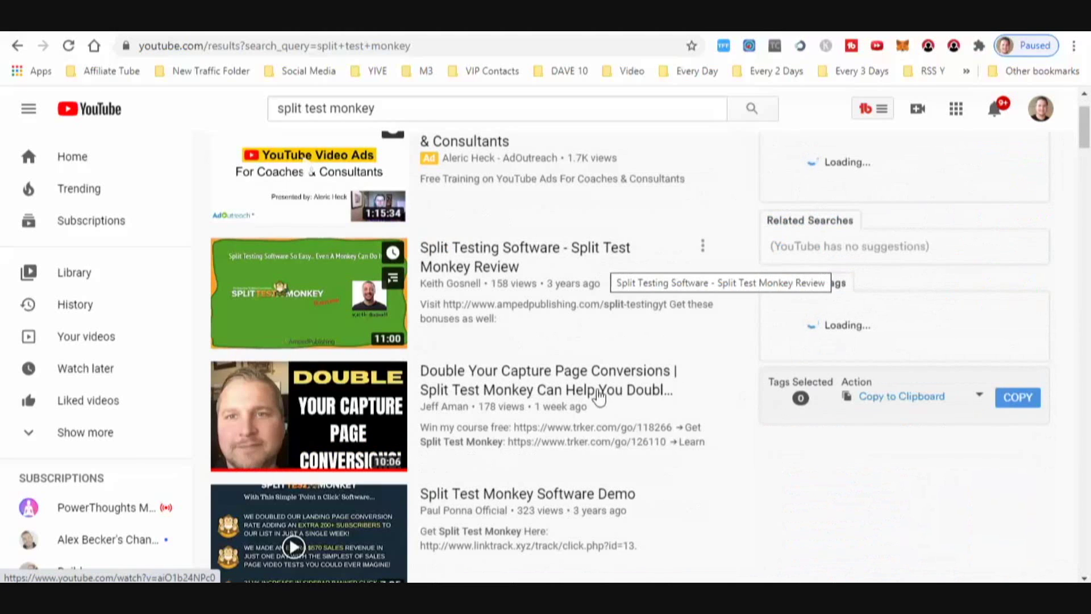
pyautogui.scroll(1, 601, 386)
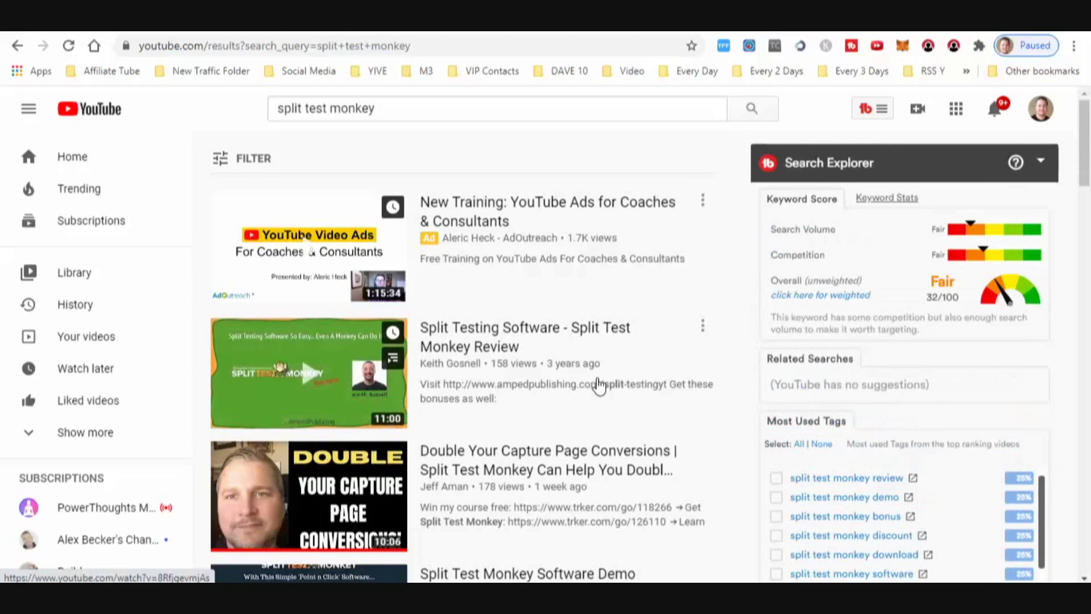
pyautogui.scroll(-3, 599, 387)
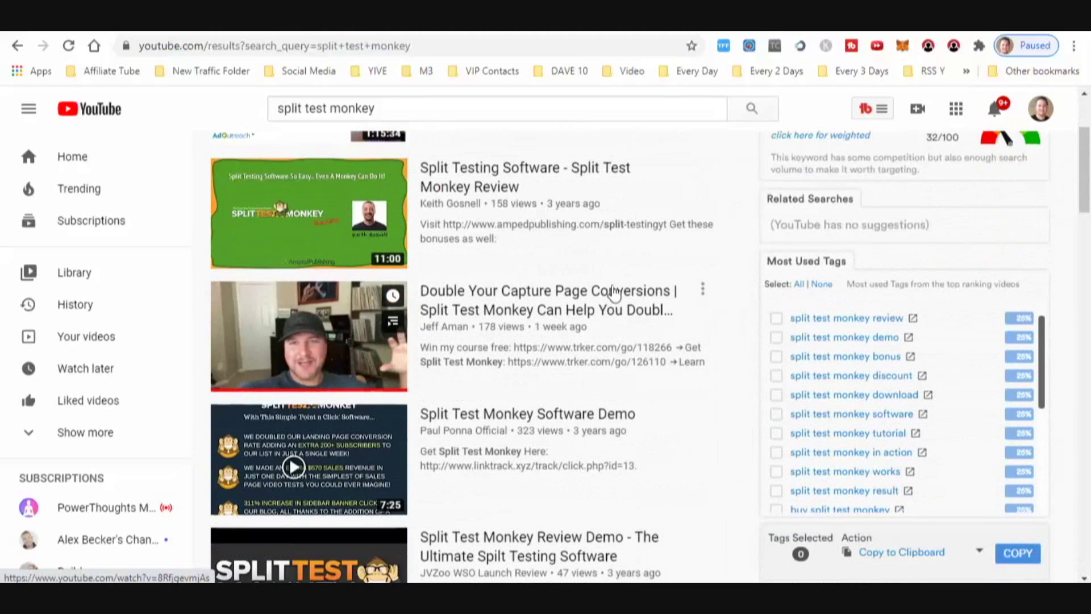
pyautogui.scroll(1, 583, 363)
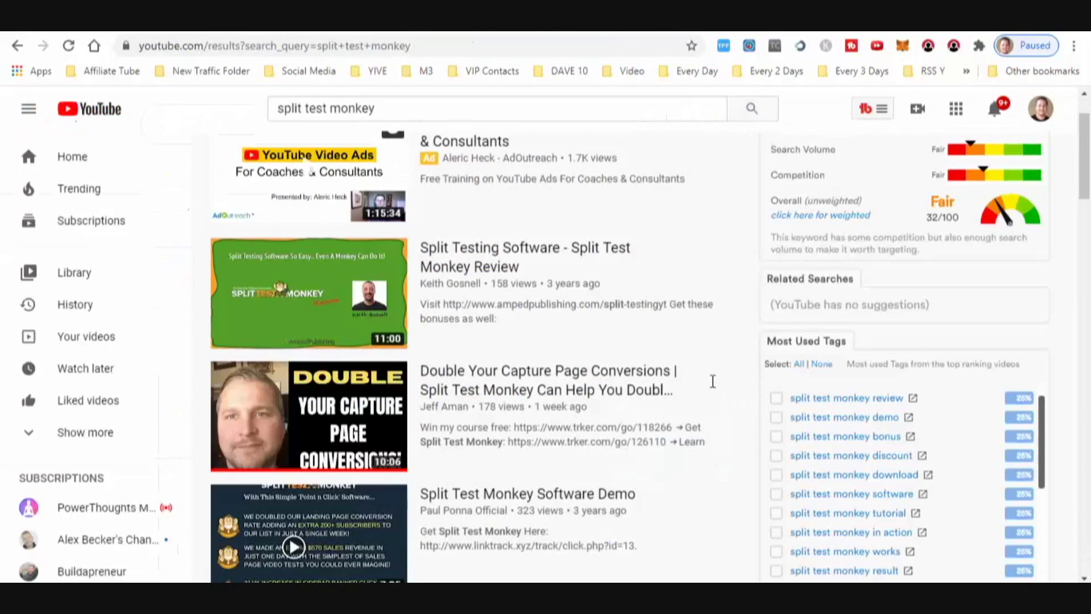
pyautogui.scroll(2, 689, 410)
pyautogui.scroll(-6, 687, 412)
pyautogui.scroll(-7, 687, 412)
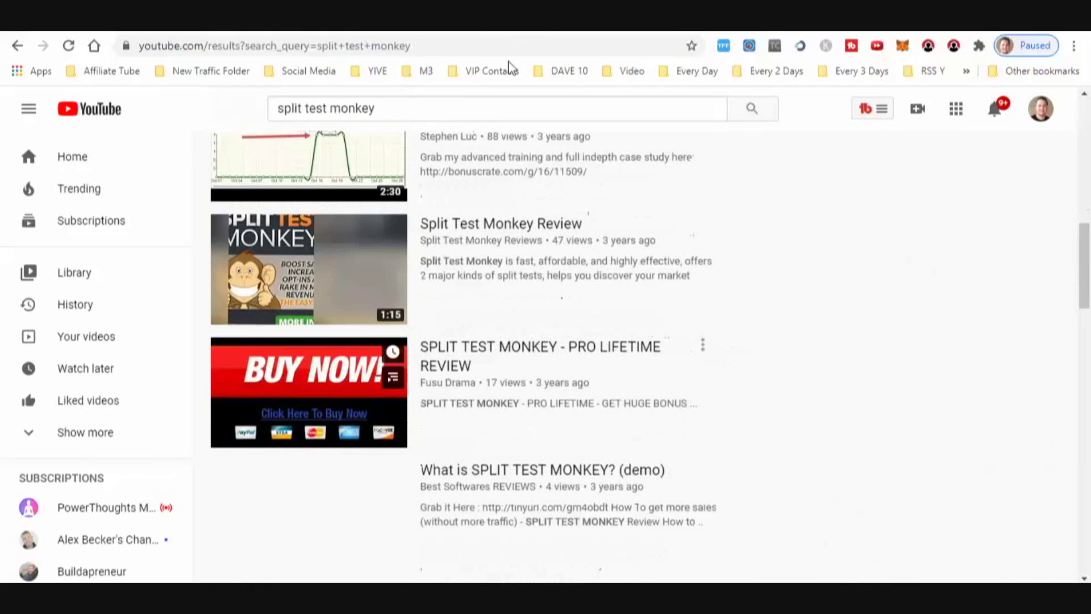
# Search 'double your capture page conversions' and open its top-ranking video
pyautogui.click(433, 107)
pyautogui.press('BackSpace')
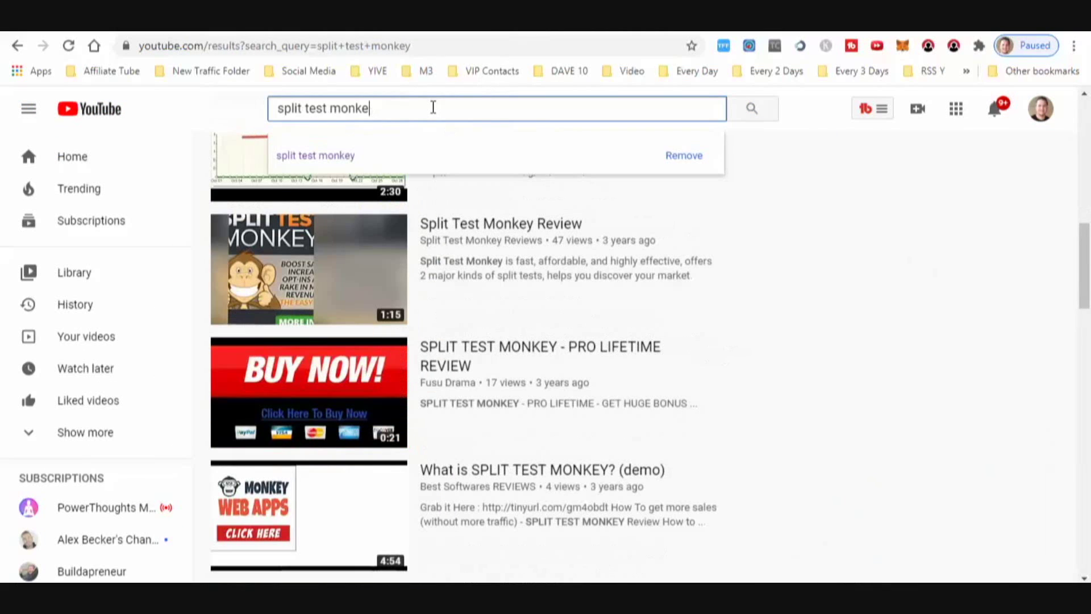
pyautogui.press('BackSpace')
pyautogui.press('BackSpace')
pyautogui.press('BackSpace')
pyautogui.press('BackSpace')
pyautogui.press('BackSpace')
pyautogui.press('BackSpace')
pyautogui.press('BackSpace')
pyautogui.press('BackSpace')
pyautogui.press('BackSpace')
pyautogui.press('BackSpace')
pyautogui.press('BackSpace')
pyautogui.press('BackSpace')
pyautogui.press('BackSpace')
pyautogui.press('BackSpace')
pyautogui.press('BackSpace')
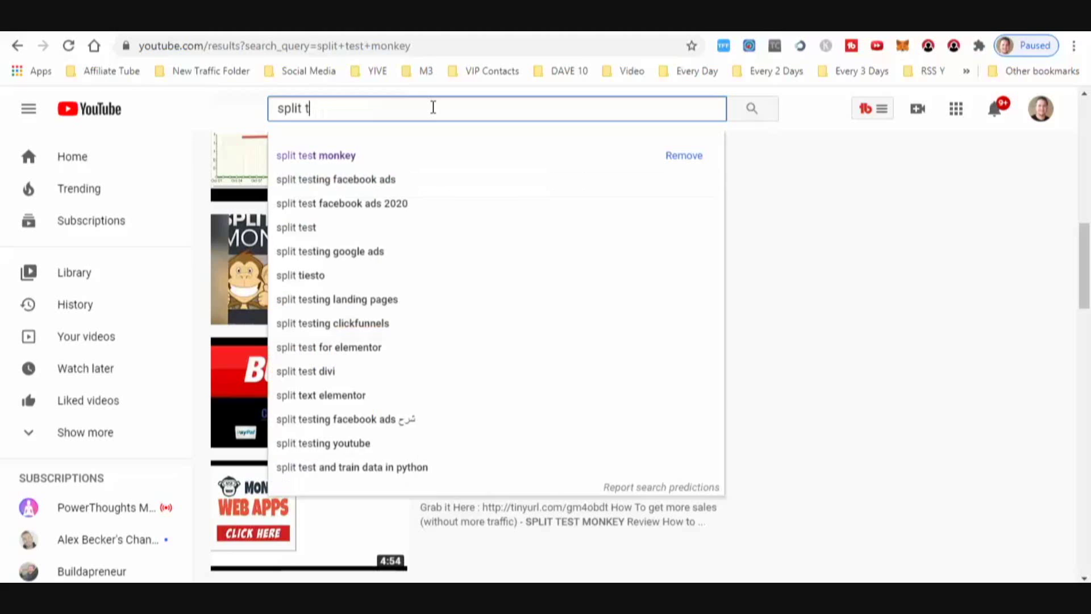
pyautogui.press('BackSpace')
pyautogui.write('dou')
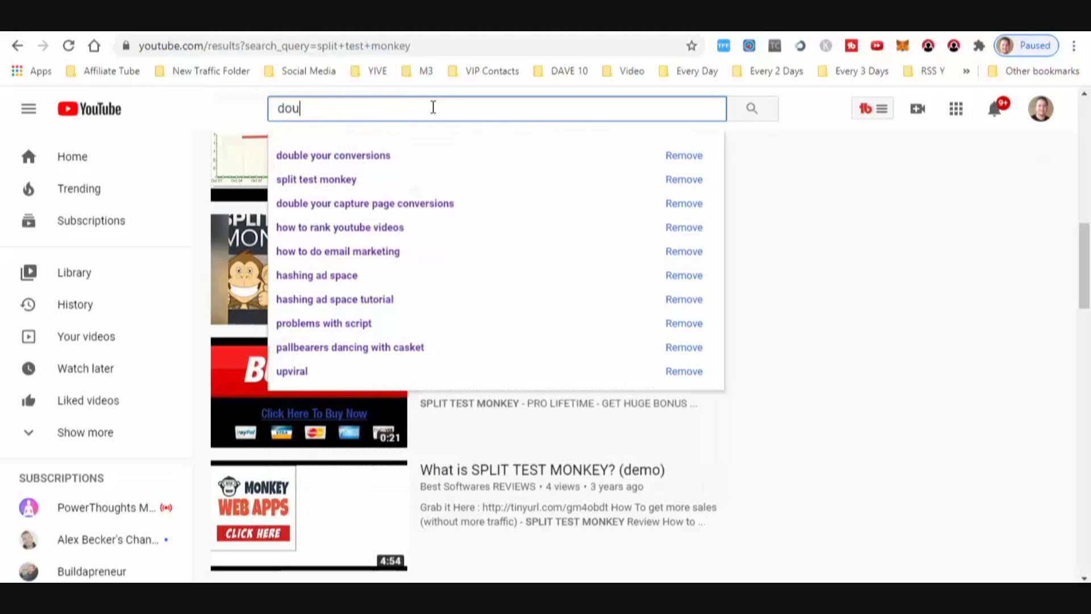
pyautogui.write('ble your capture page conversions')
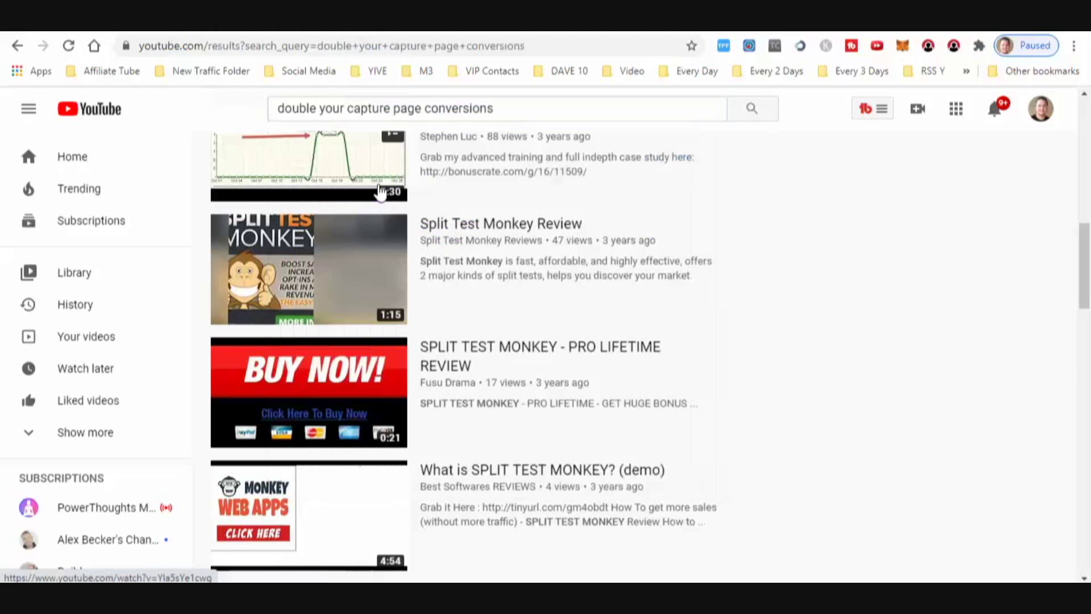
pyautogui.click(381, 193)
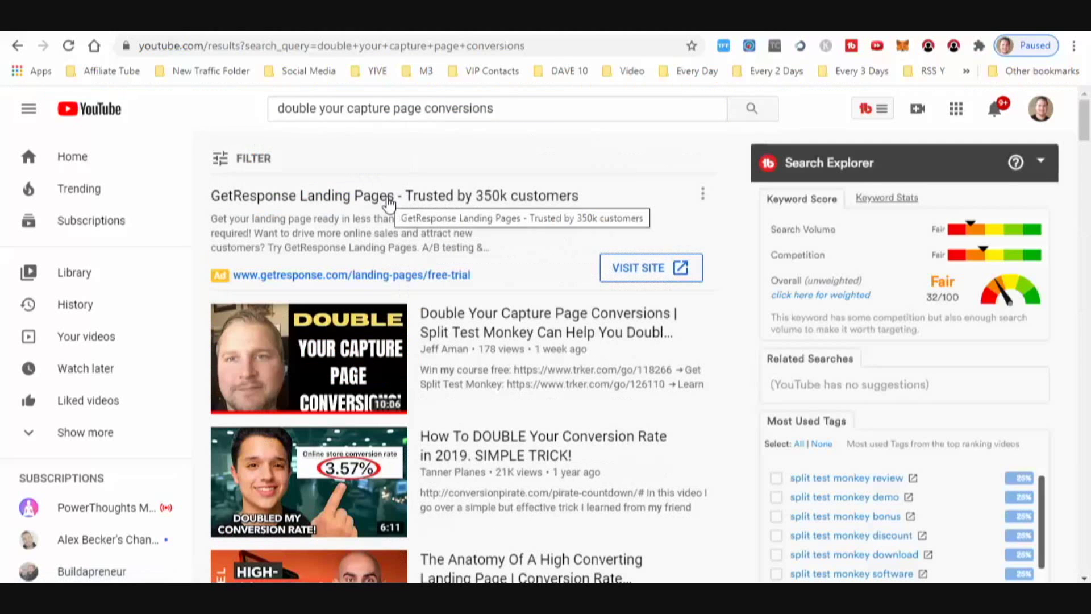
pyautogui.click(545, 325)
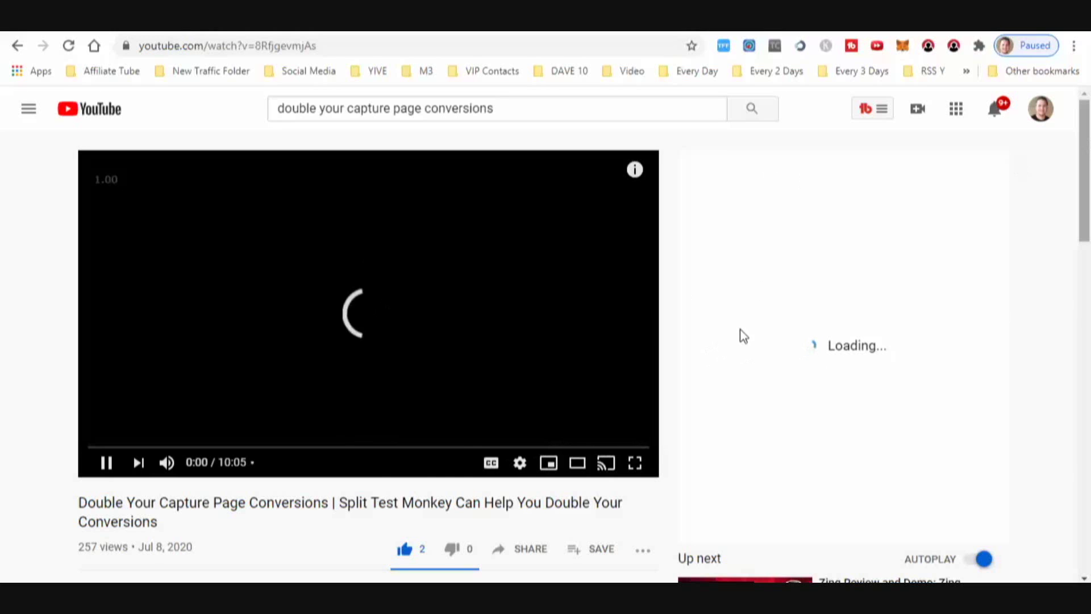
# Expand the video's full description to show its links
pyautogui.scroll(-7, 739, 330)
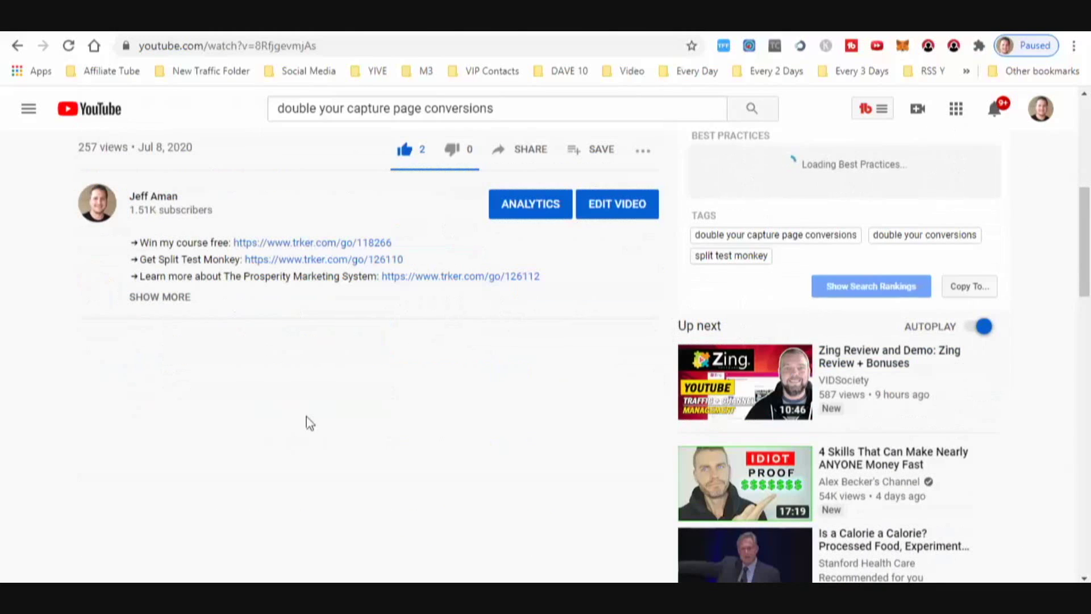
pyautogui.click(178, 305)
pyautogui.scroll(6, 324, 365)
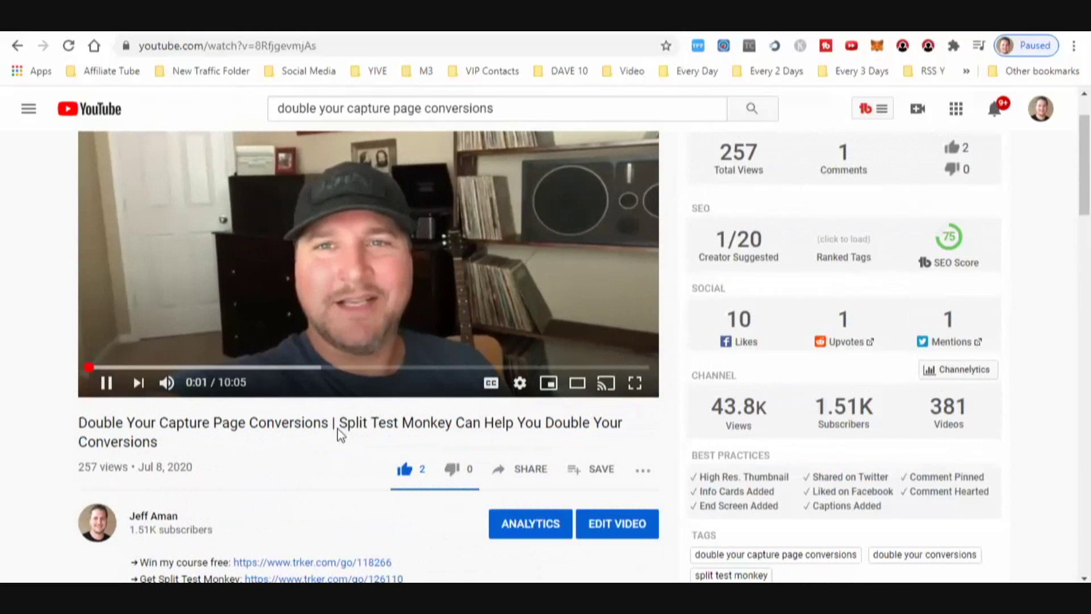
pyautogui.scroll(-5, 355, 420)
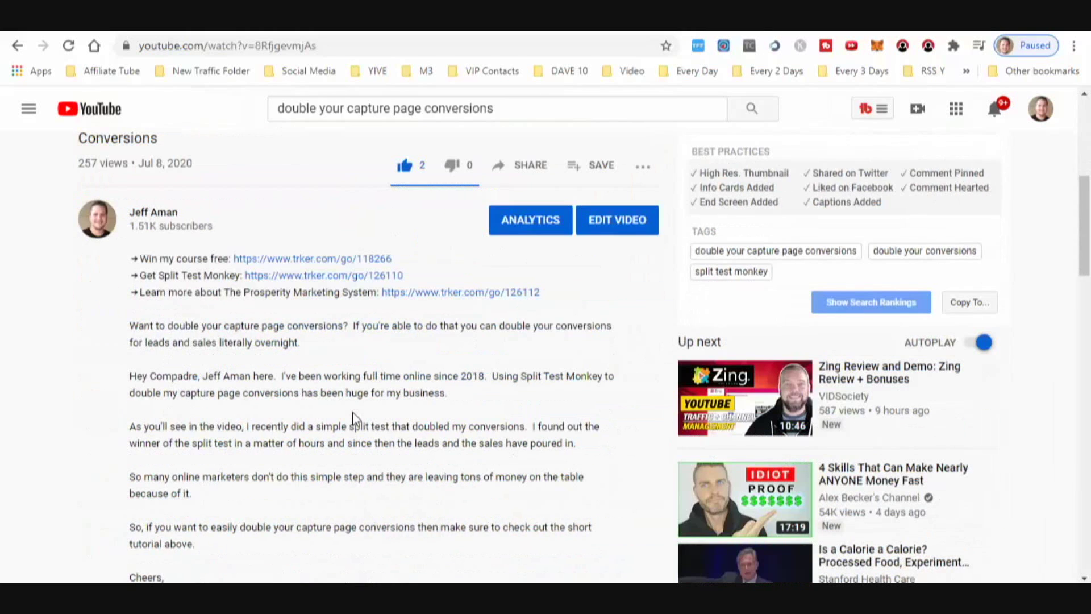
pyautogui.scroll(-1, 352, 419)
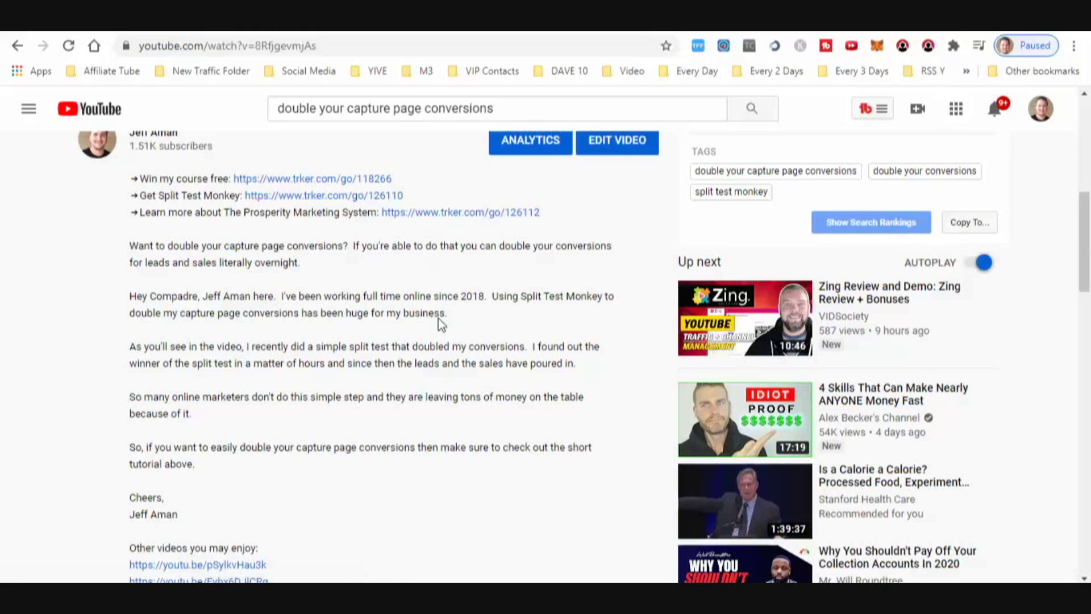
# Read through the description body and keyword list down to the comments header
pyautogui.scroll(-1, 439, 321)
pyautogui.scroll(-2, 441, 324)
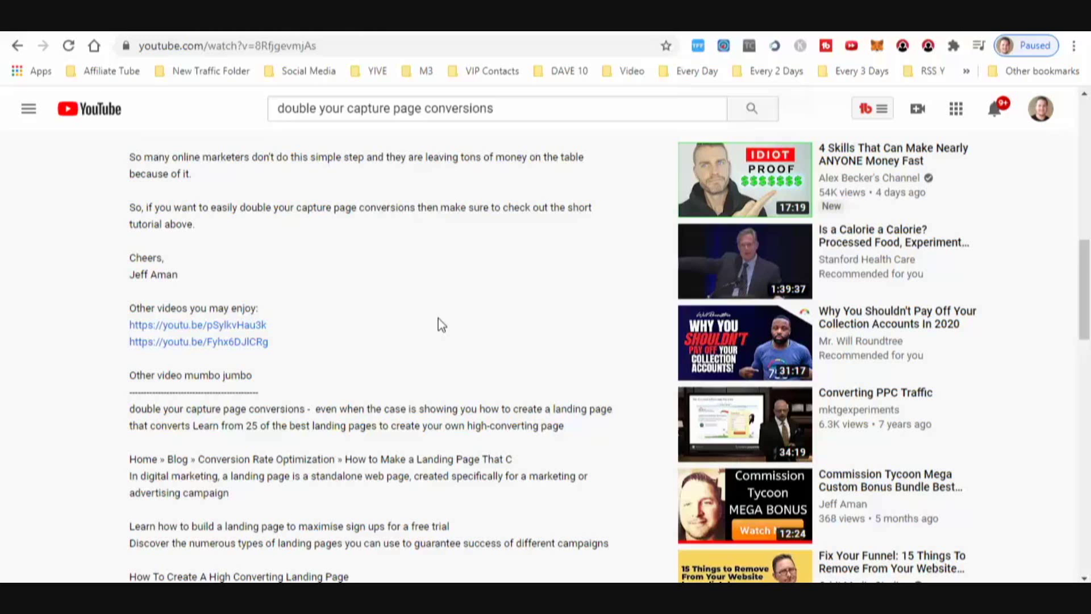
pyautogui.scroll(-2, 457, 332)
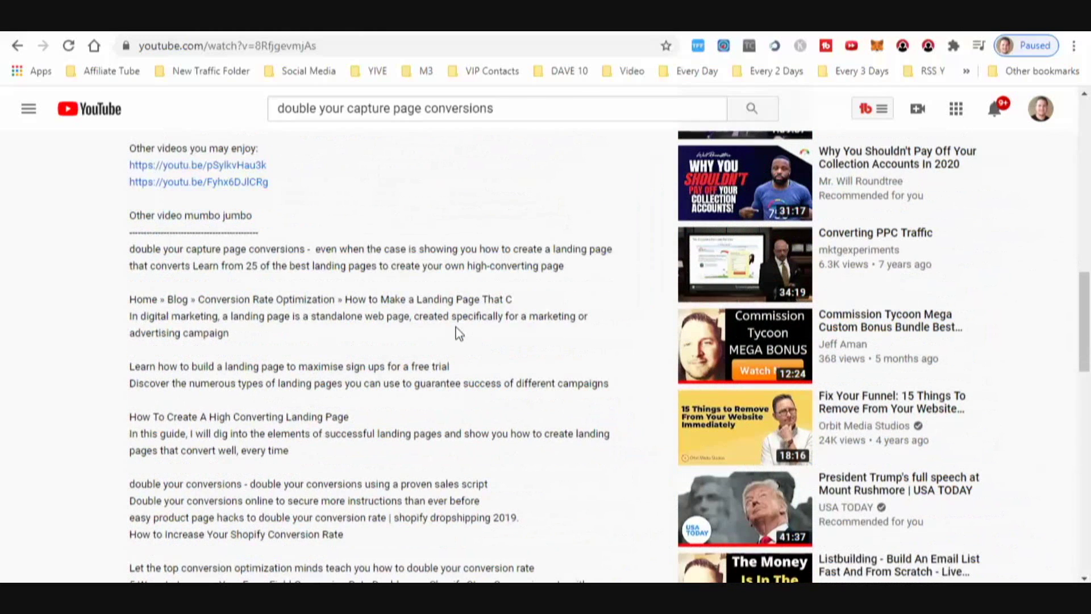
pyautogui.scroll(3, 459, 334)
pyautogui.scroll(2, 455, 329)
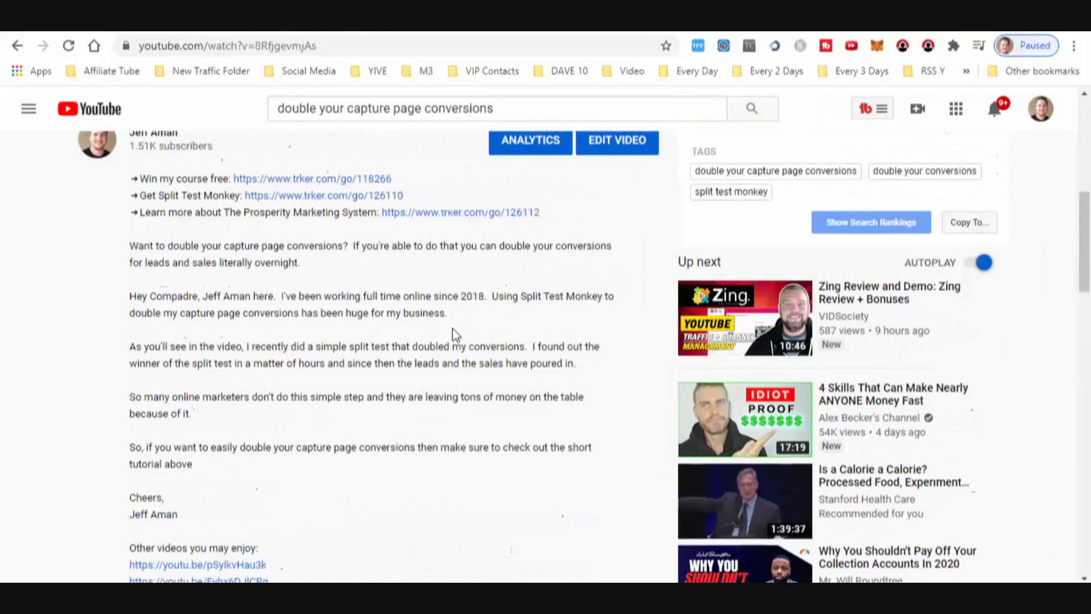
pyautogui.scroll(1, 452, 329)
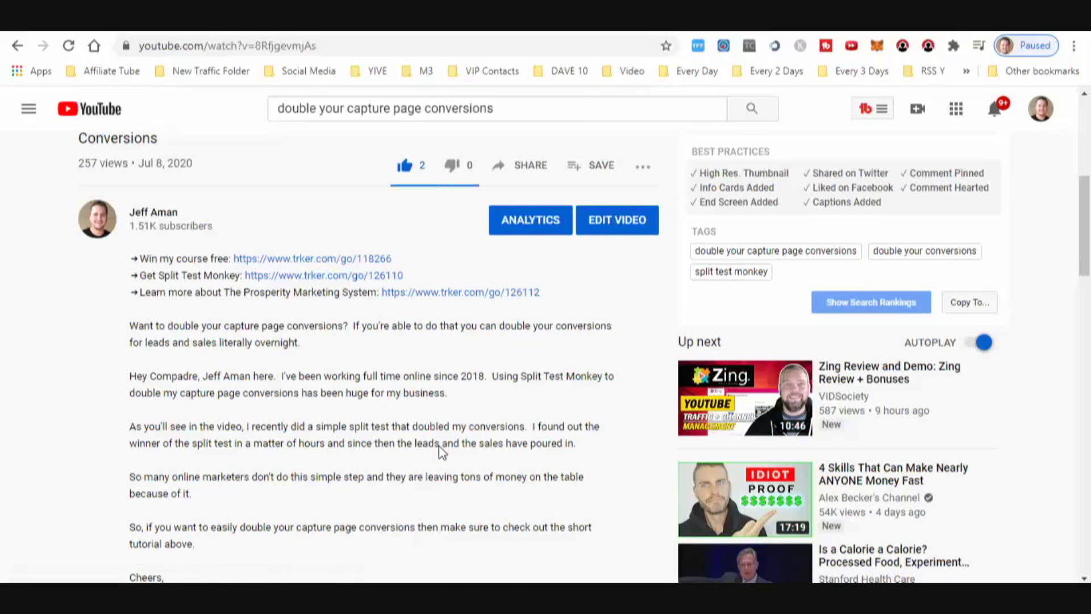
pyautogui.scroll(-5, 439, 446)
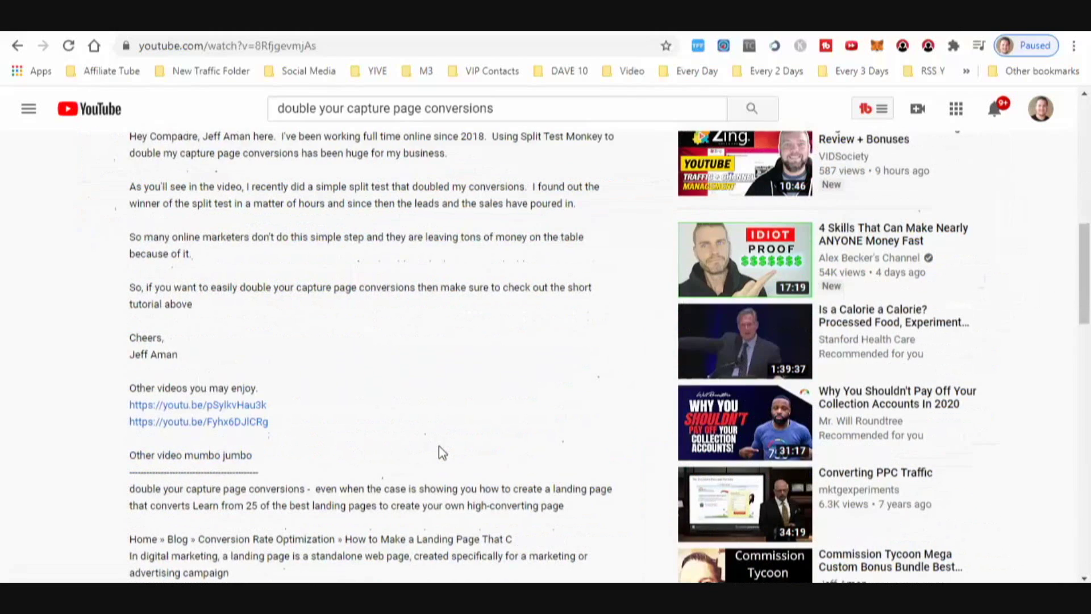
pyautogui.scroll(-1, 442, 452)
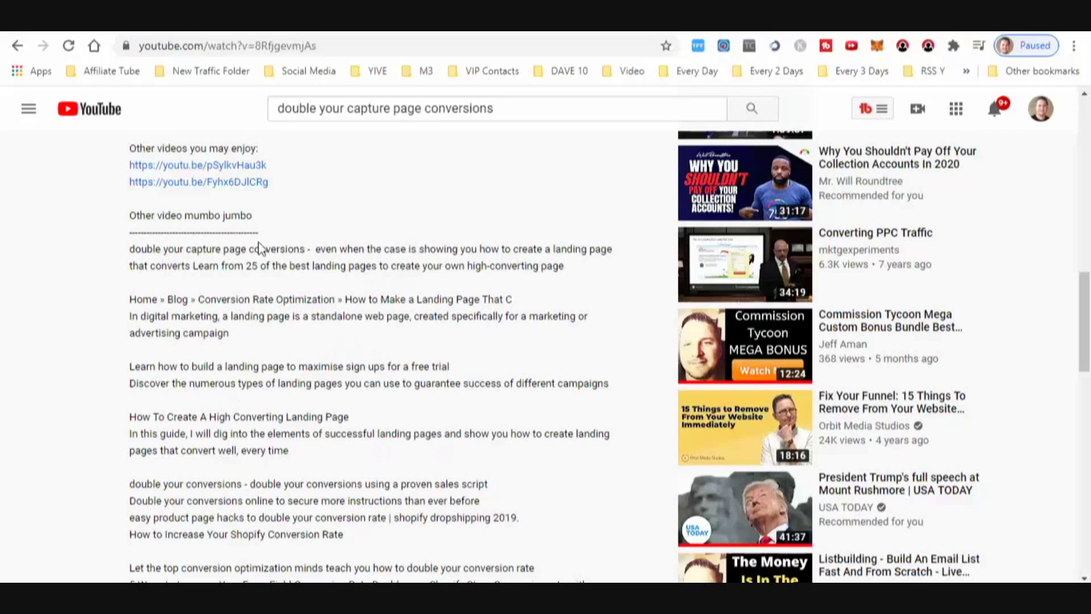
pyautogui.scroll(-3, 353, 407)
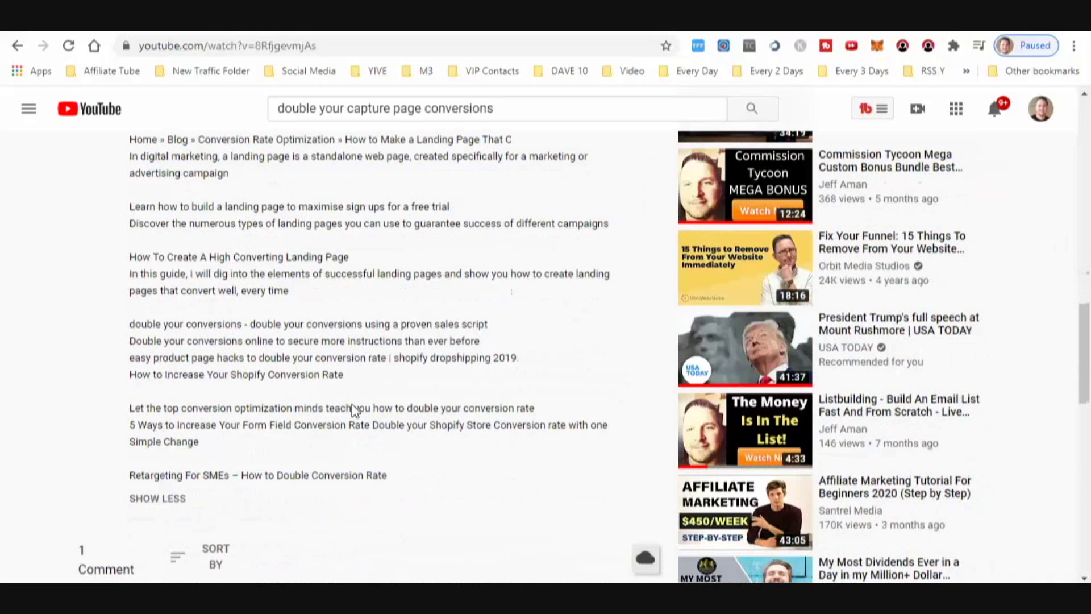
pyautogui.scroll(-1, 417, 344)
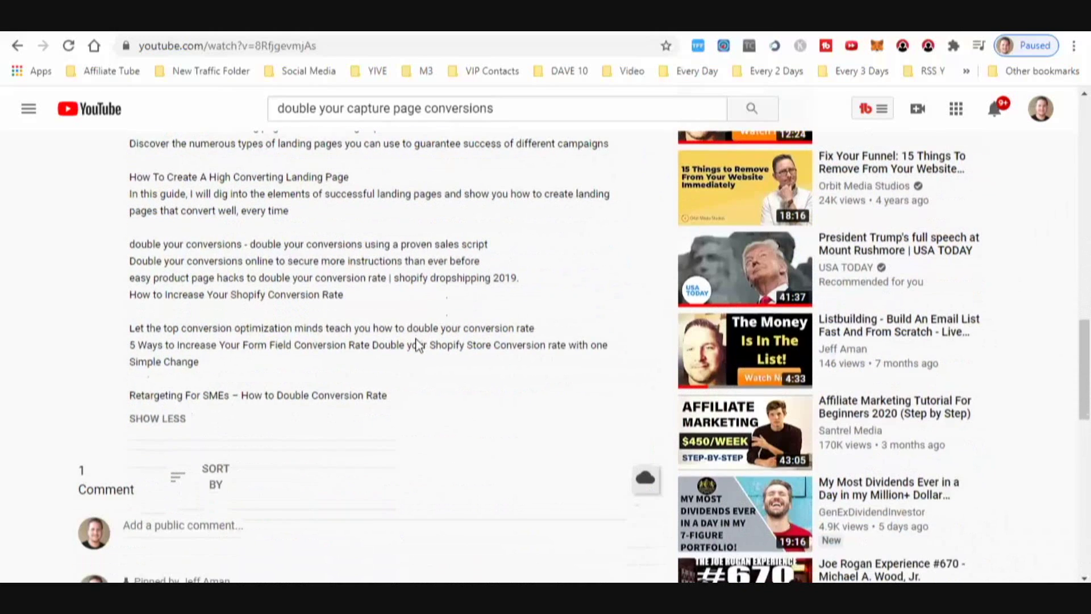
pyautogui.scroll(2, 416, 343)
pyautogui.scroll(-2, 417, 344)
pyautogui.hotkey('alt', 'Tab')
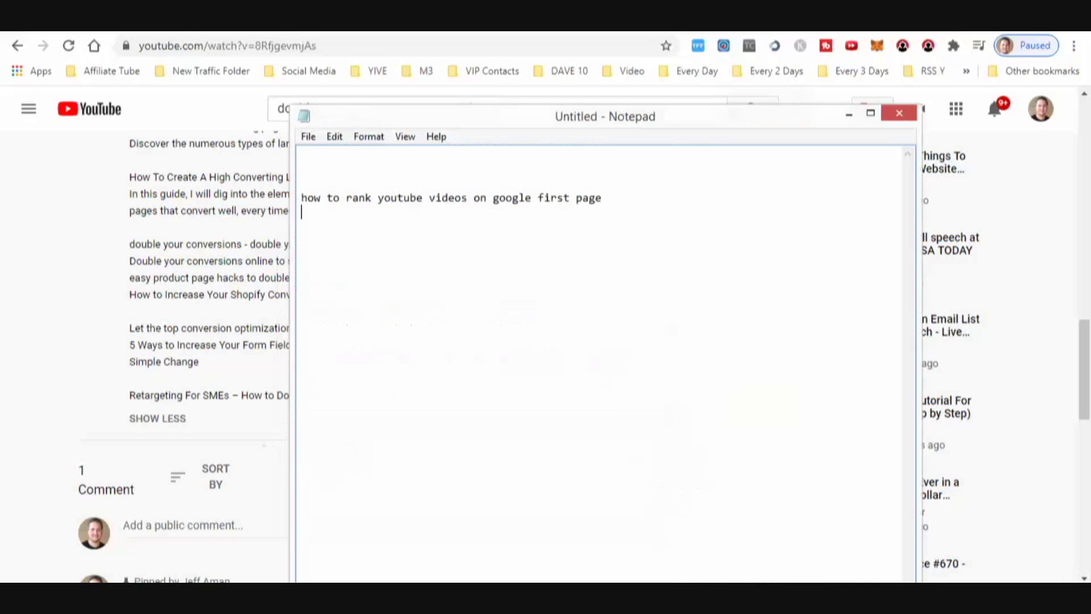
pyautogui.moveTo(300, 203); pyautogui.dragTo(689, 195)
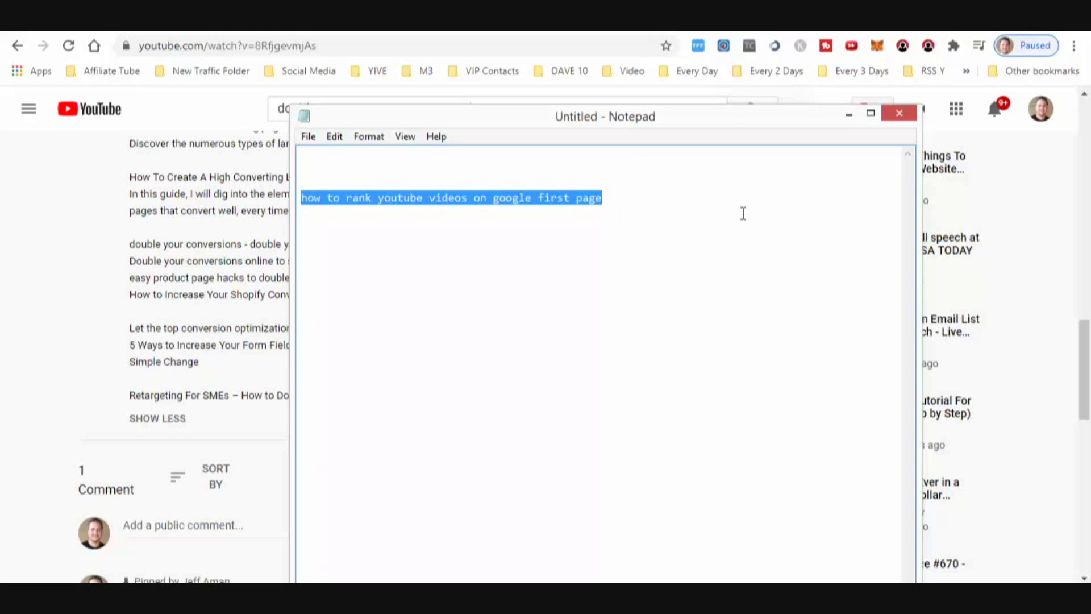
pyautogui.click(848, 115)
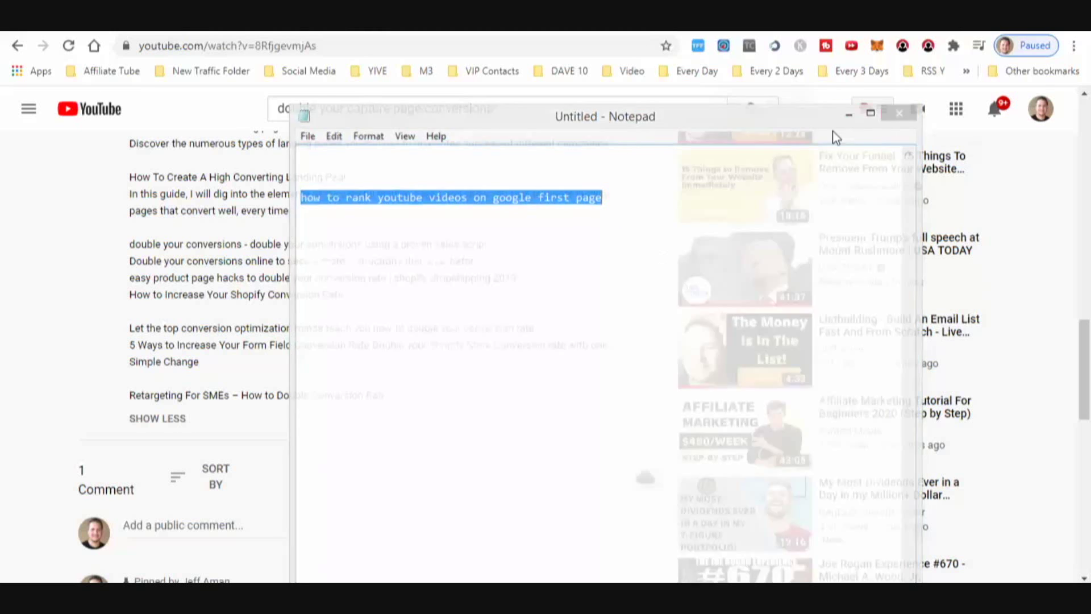
# Scroll down from the description's 'Other videos you may enjoy' links through the keyword paragraphs
pyautogui.scroll(5, 405, 341)
pyautogui.scroll(8, 432, 361)
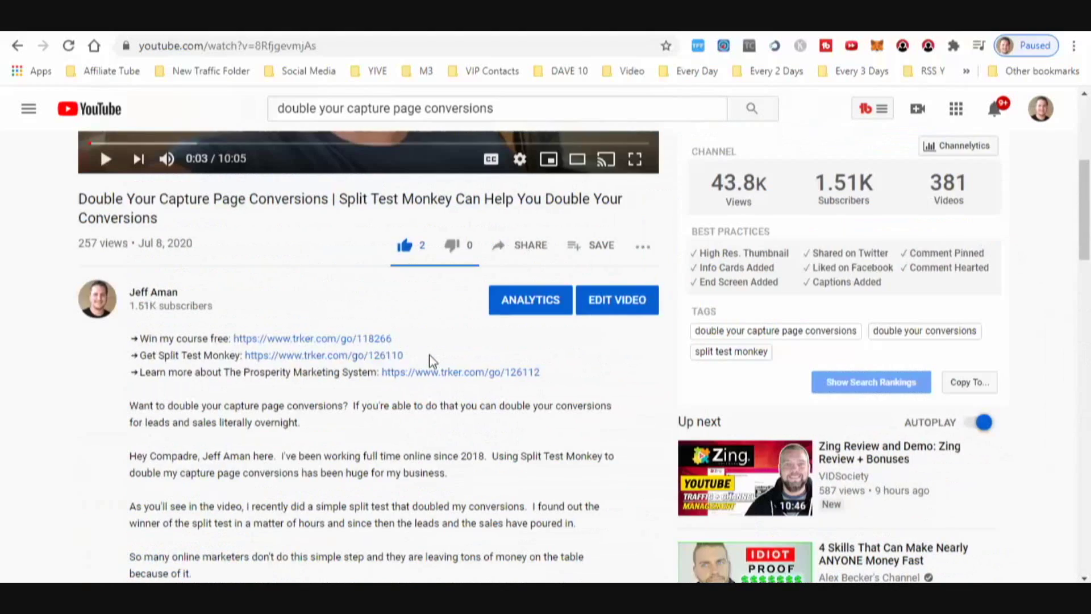
pyautogui.scroll(-10, 432, 361)
pyautogui.moveTo(739, 348)
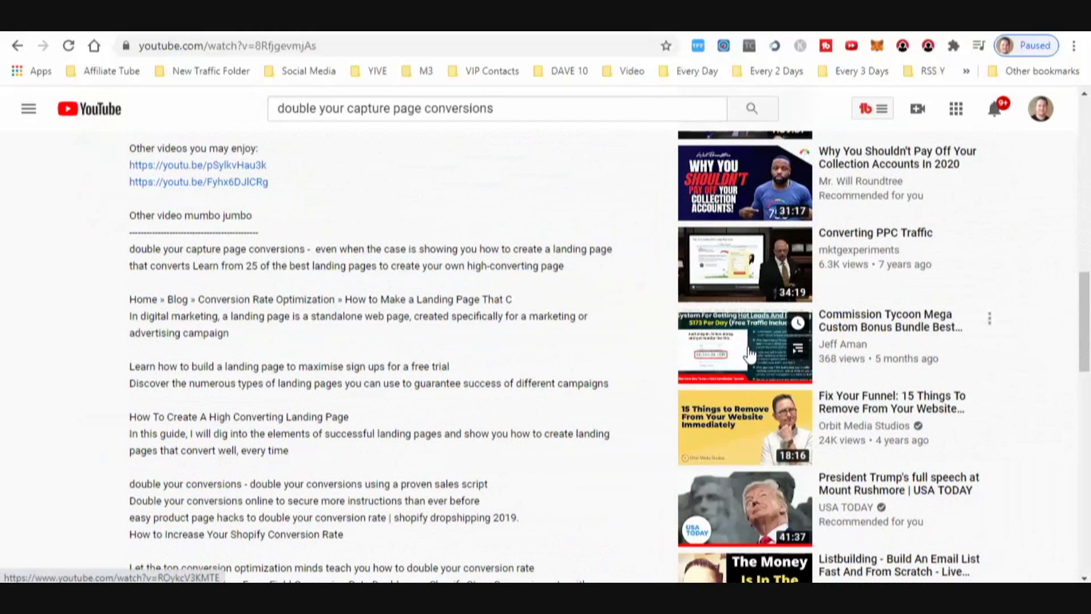
pyautogui.scroll(-2, 750, 354)
pyautogui.scroll(-3, 753, 355)
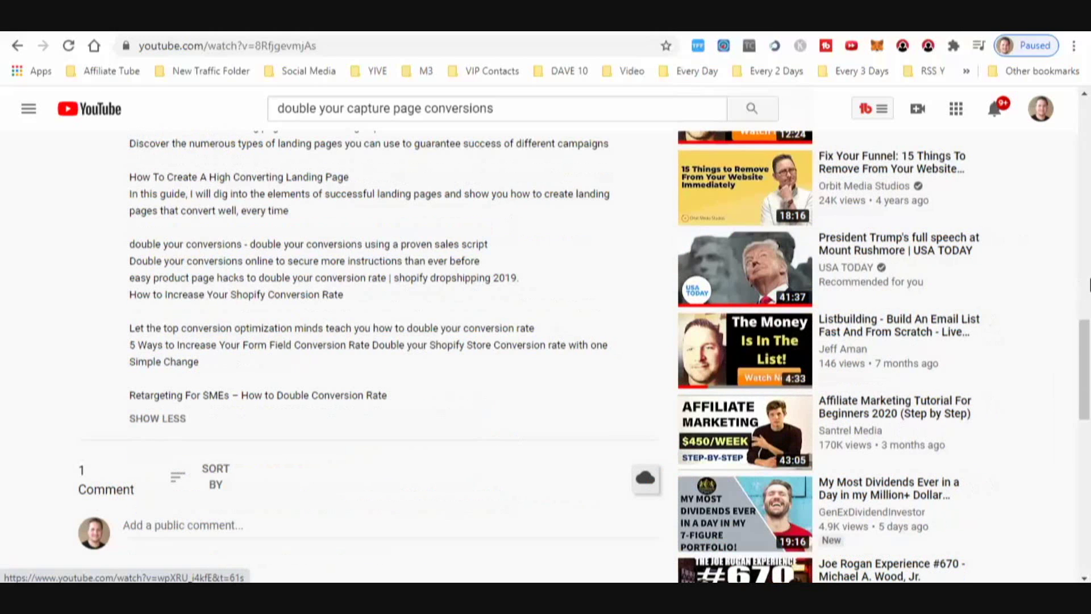
pyautogui.scroll(-4, 1073, 337)
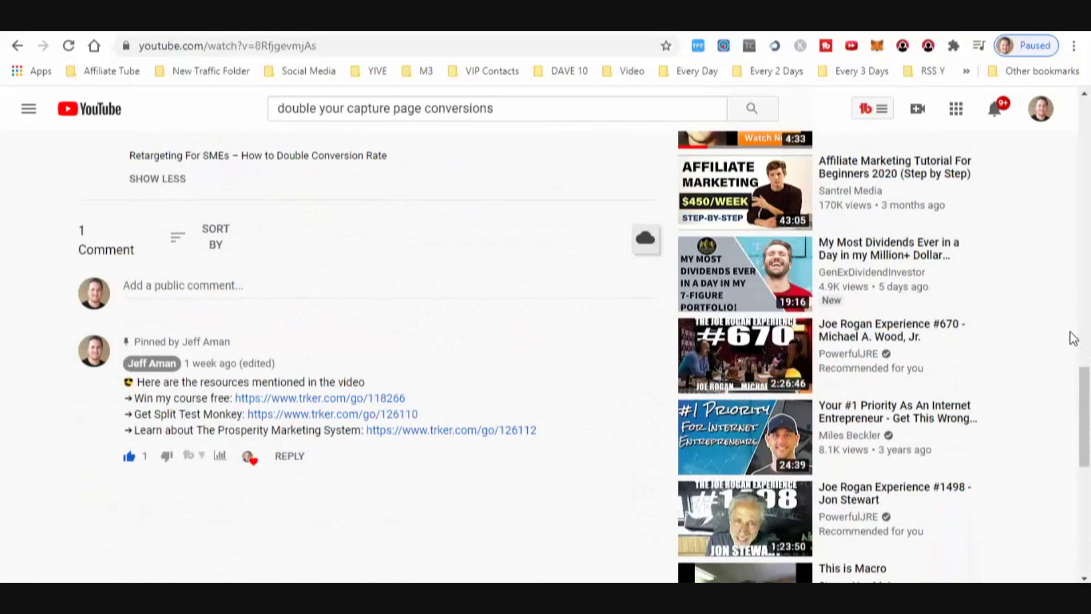
pyautogui.scroll(-3, 1073, 337)
# Scroll back up to review the description's links and 'Other video mumbo jumbo' section
pyautogui.scroll(2, 1073, 337)
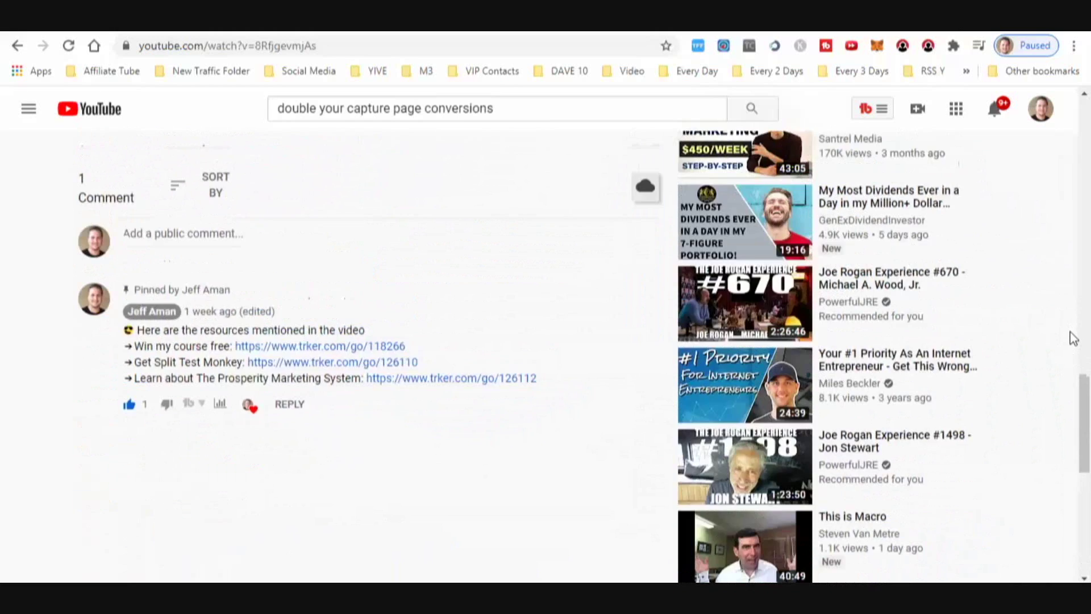
pyautogui.scroll(4, 1073, 338)
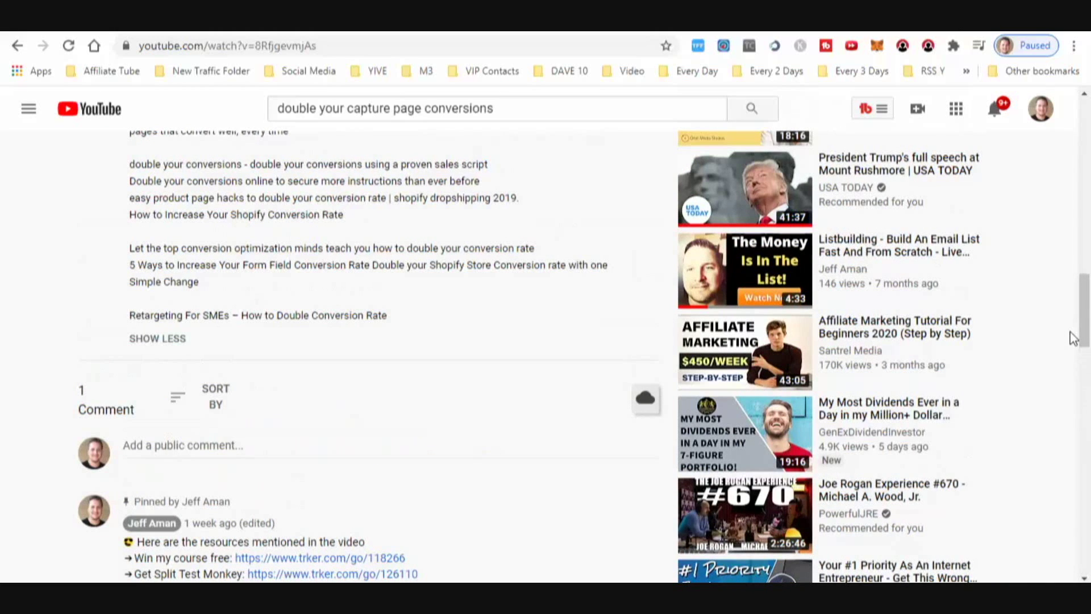
pyautogui.scroll(1, 1073, 337)
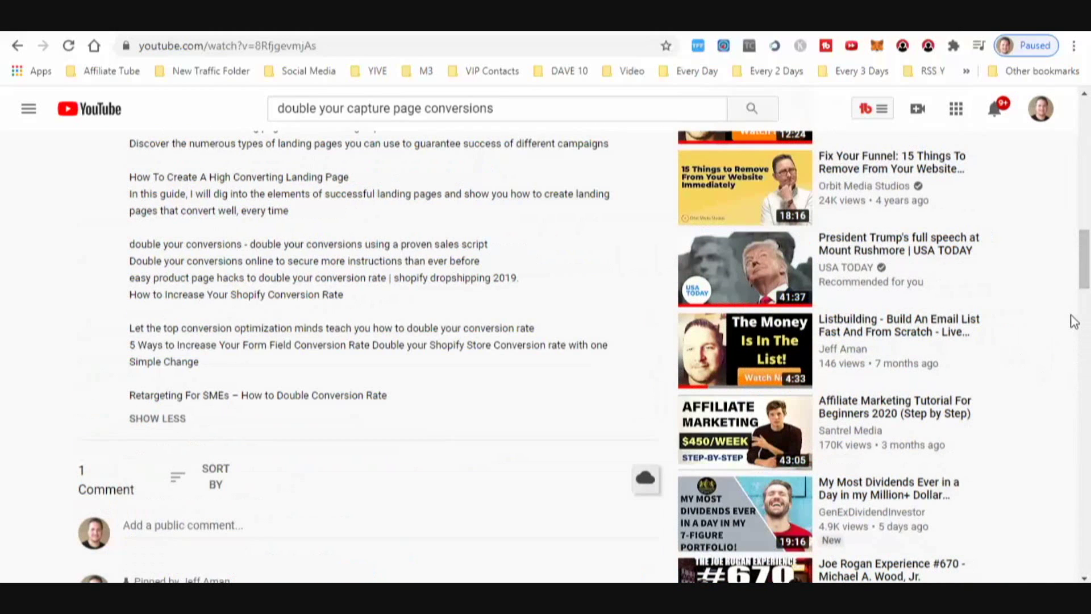
pyautogui.scroll(1, 1072, 321)
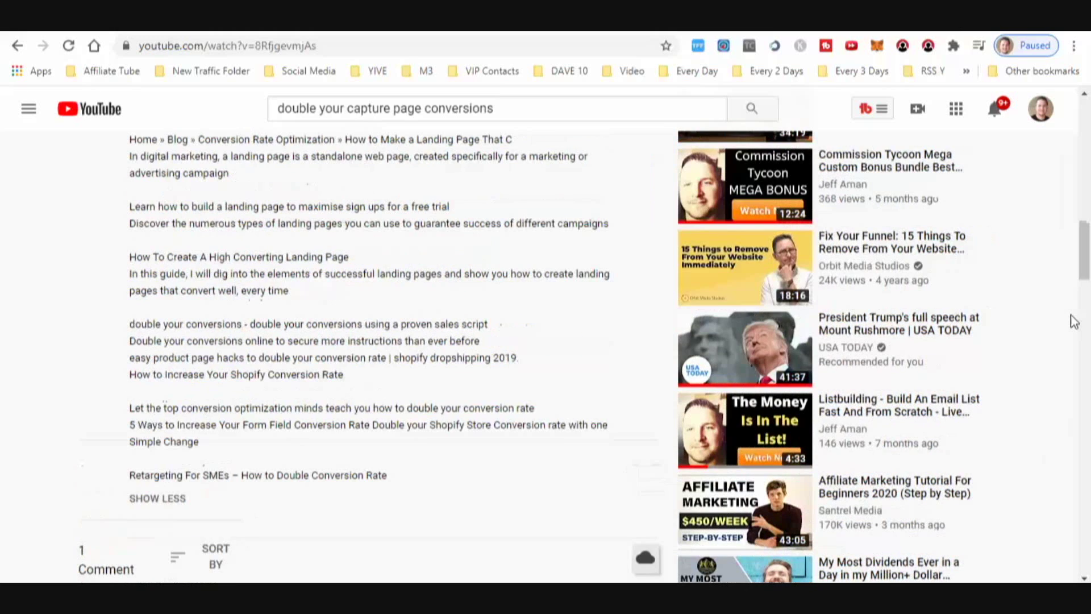
pyautogui.scroll(2, 1073, 321)
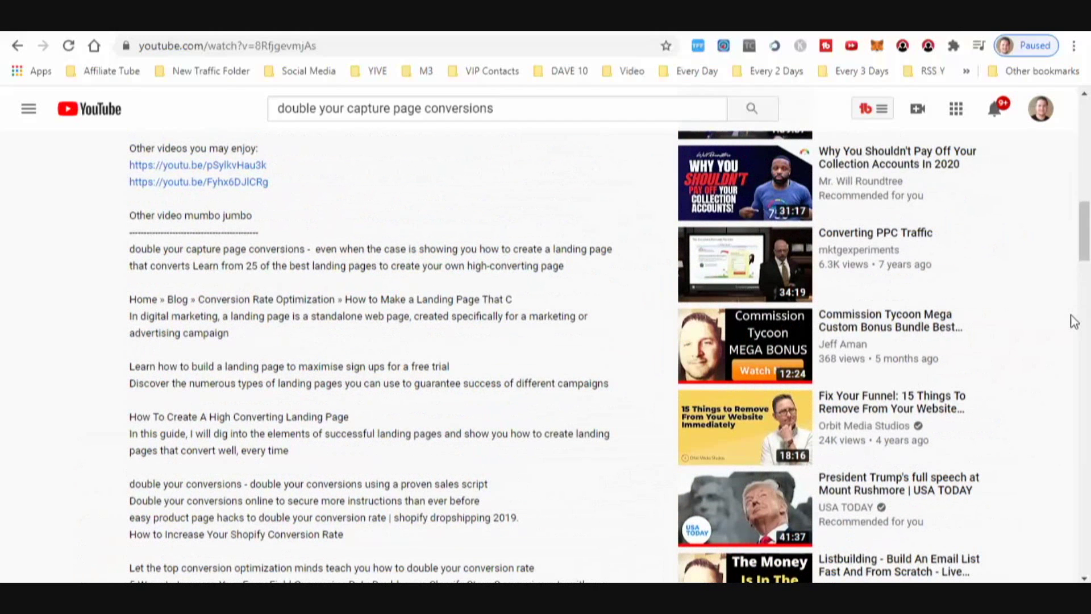
pyautogui.moveTo(775, 348)
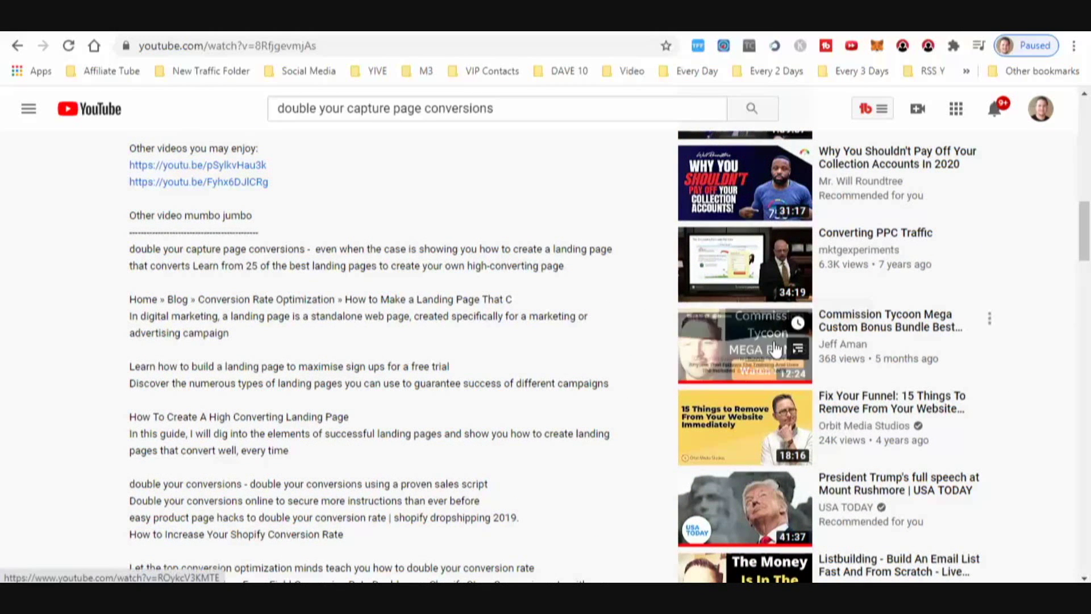
pyautogui.scroll(1, 445, 400)
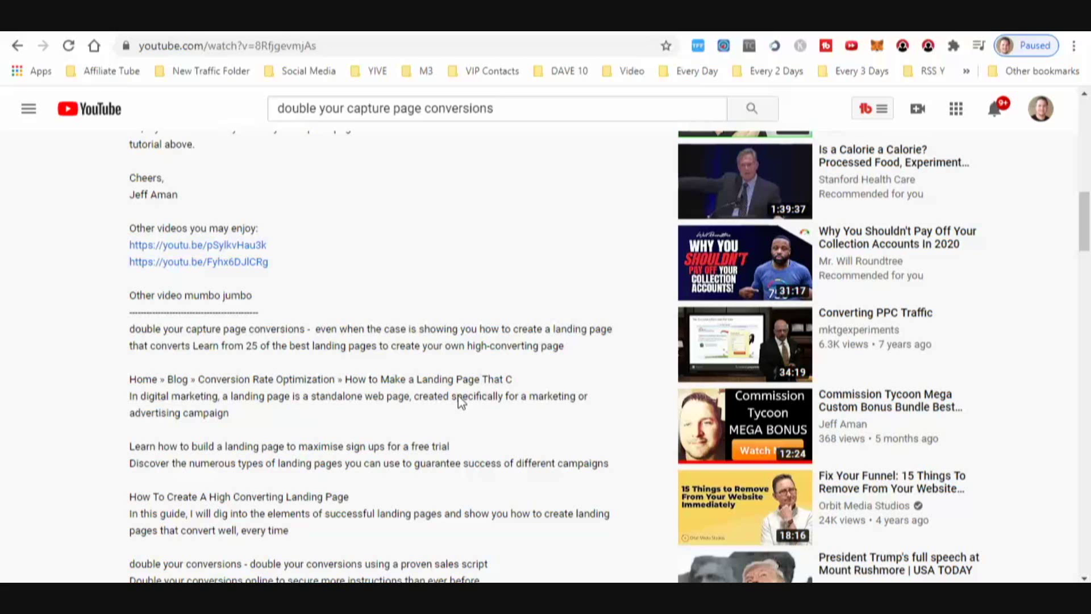
pyautogui.scroll(-3, 458, 395)
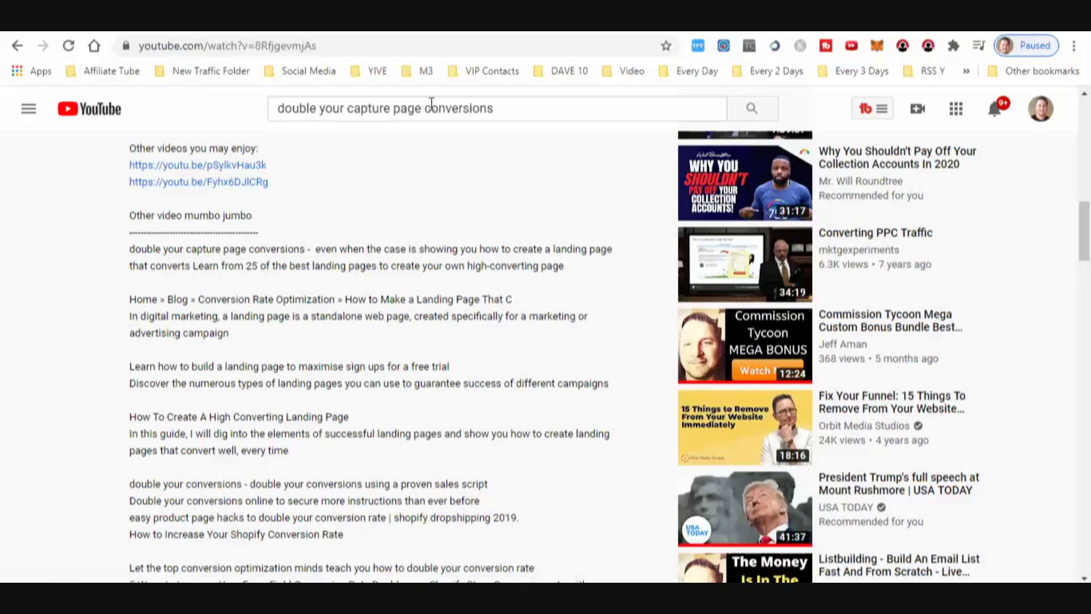
# Return to the page top to view Videolytics: 257 views, 1/20 suggested tags, SEO score 75
pyautogui.moveTo(504, 108); pyautogui.dragTo(263, 122)
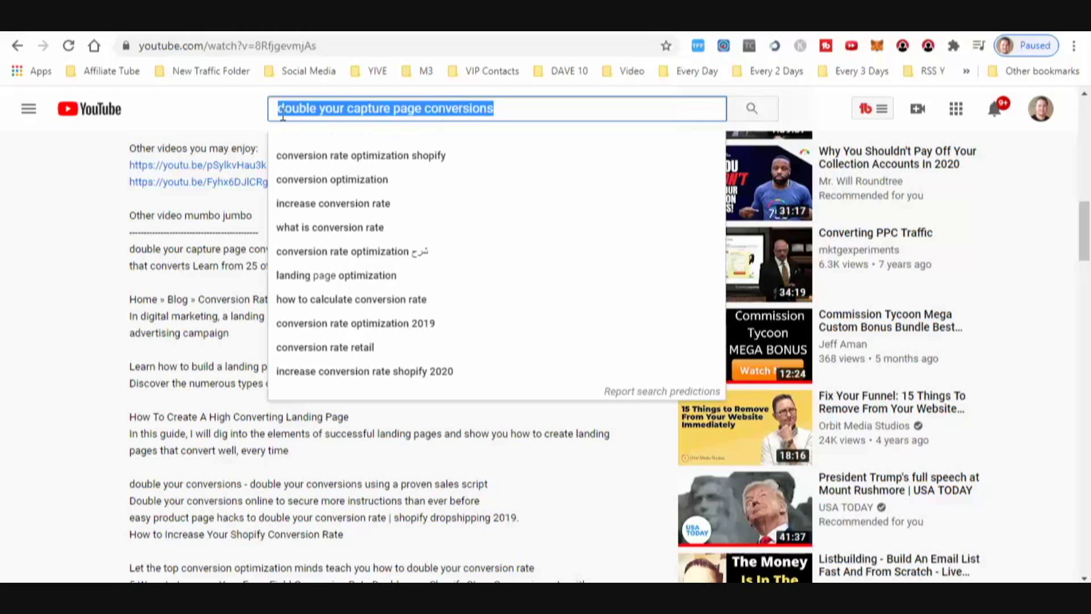
pyautogui.scroll(3, 313, 383)
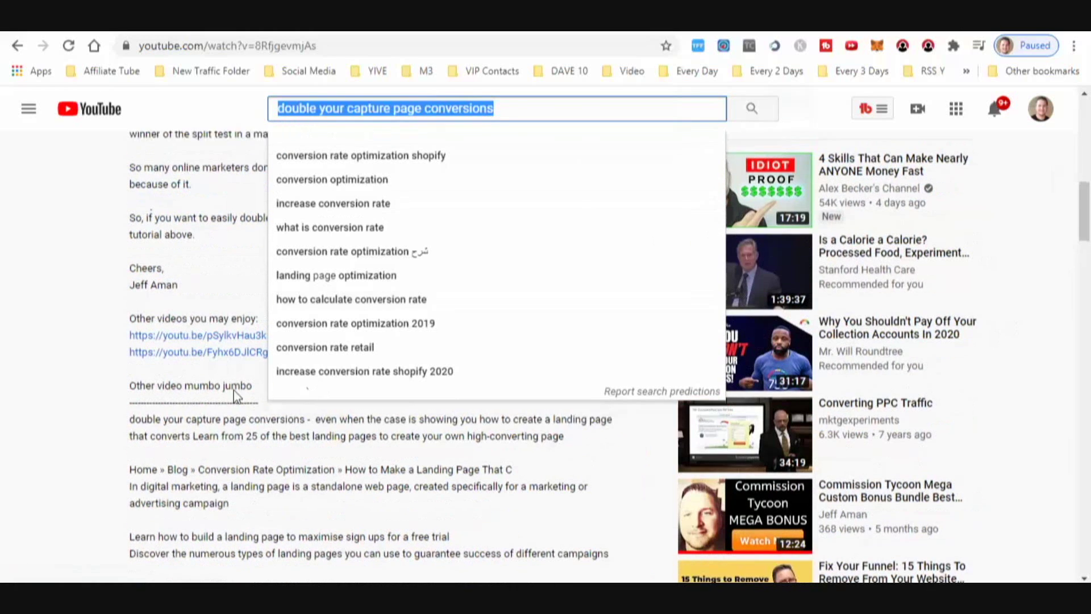
pyautogui.scroll(3, 170, 341)
pyautogui.click(92, 281)
pyautogui.scroll(8, 227, 285)
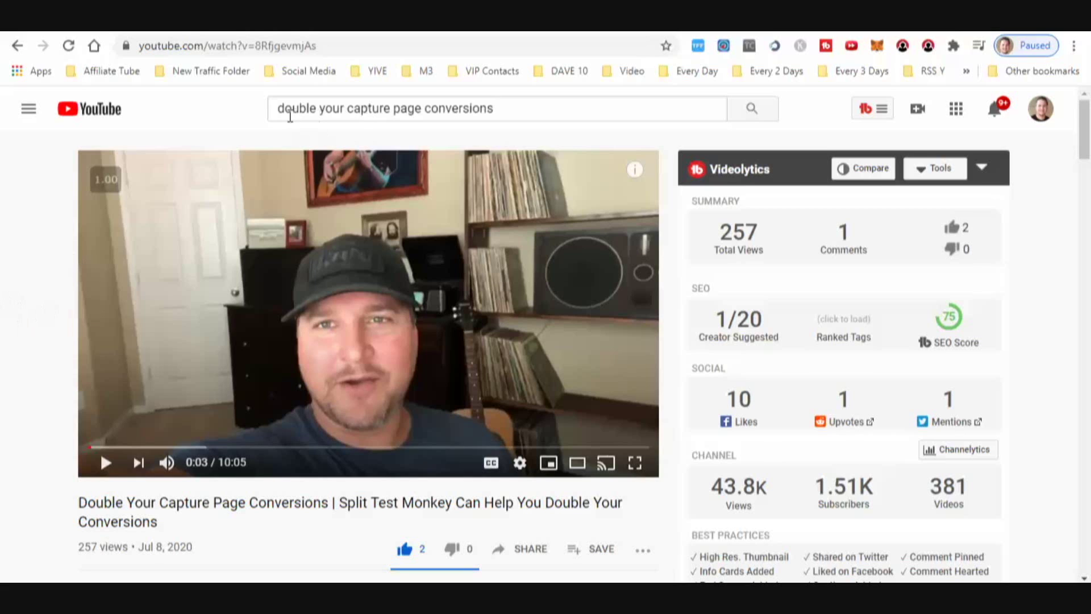
pyautogui.moveTo(278, 108); pyautogui.dragTo(506, 114)
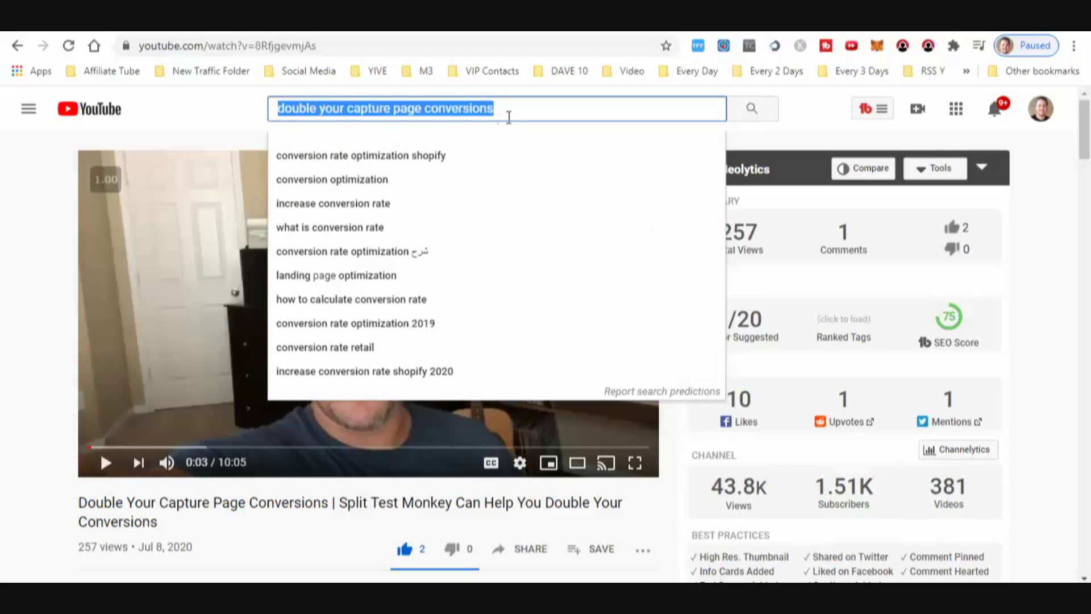
pyautogui.click(166, 135)
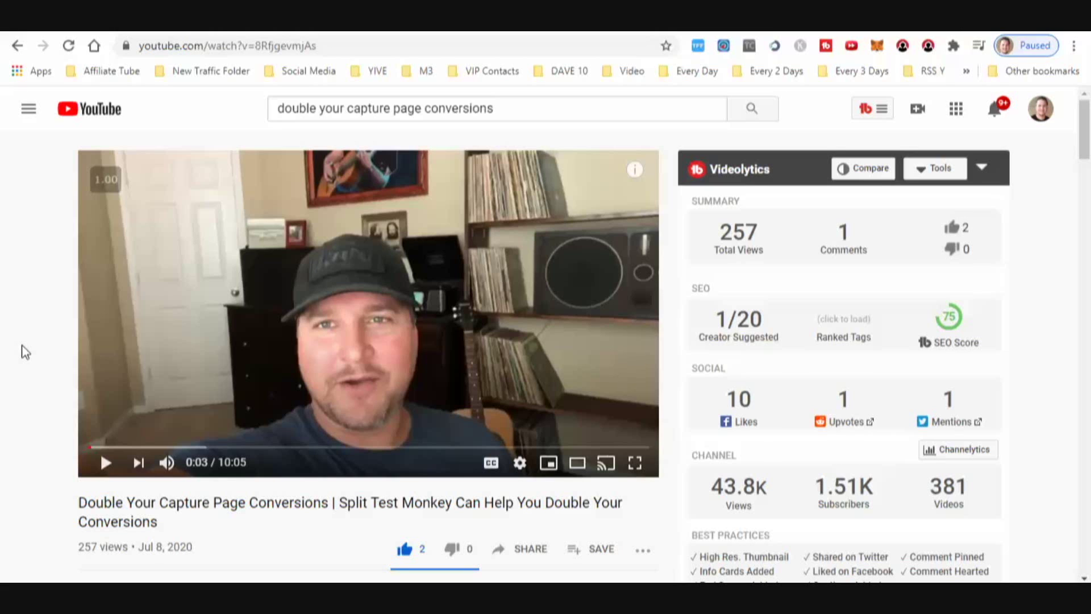
# Highlight the 'Pinned by' label on the comment listing three resource links
pyautogui.scroll(-4, 39, 383)
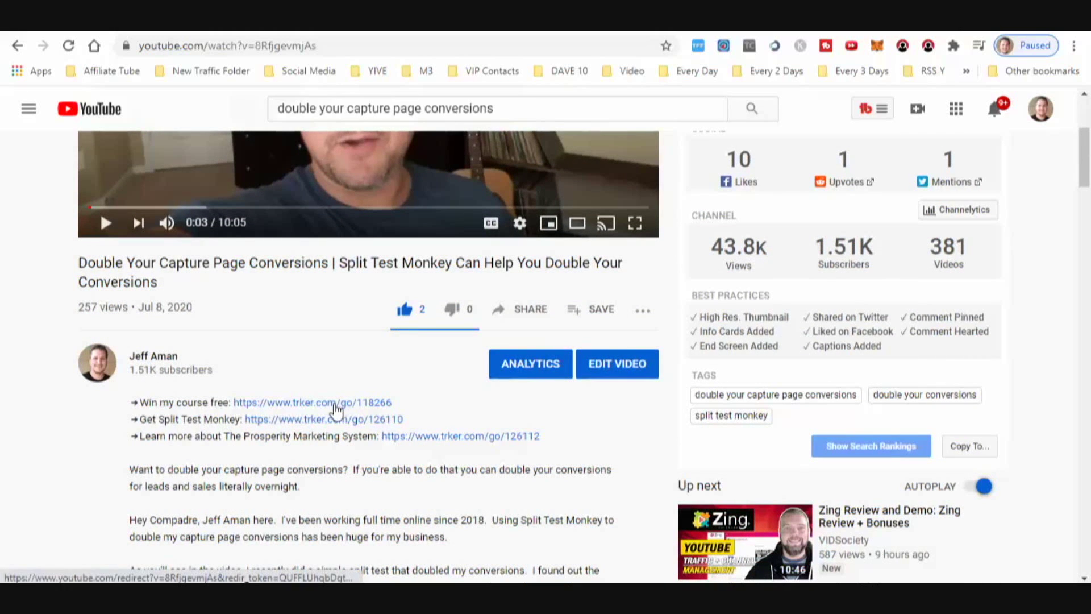
pyautogui.scroll(-3, 336, 415)
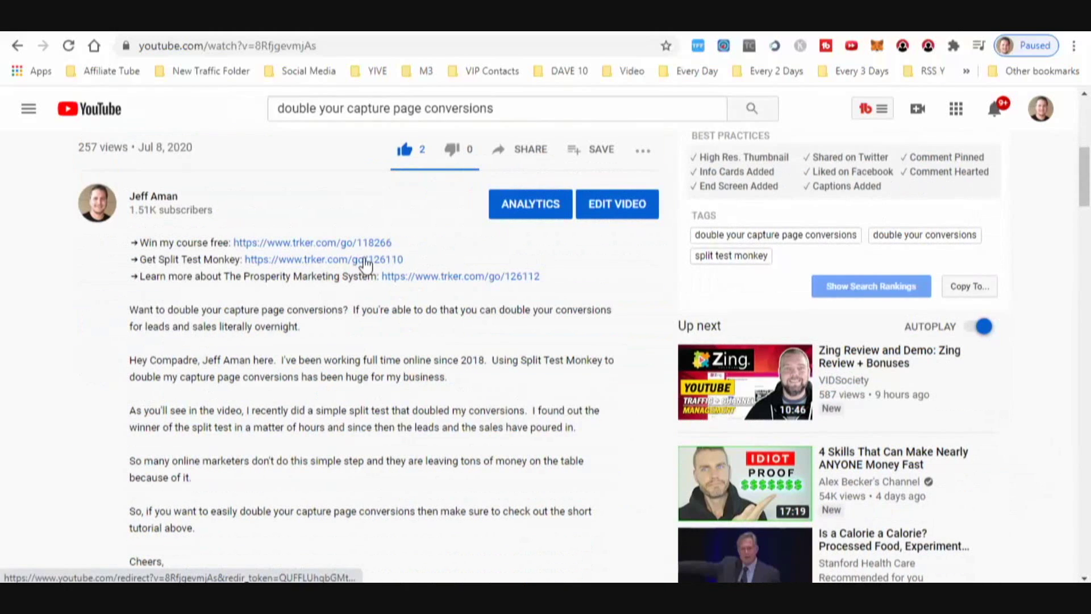
pyautogui.scroll(-10, 358, 288)
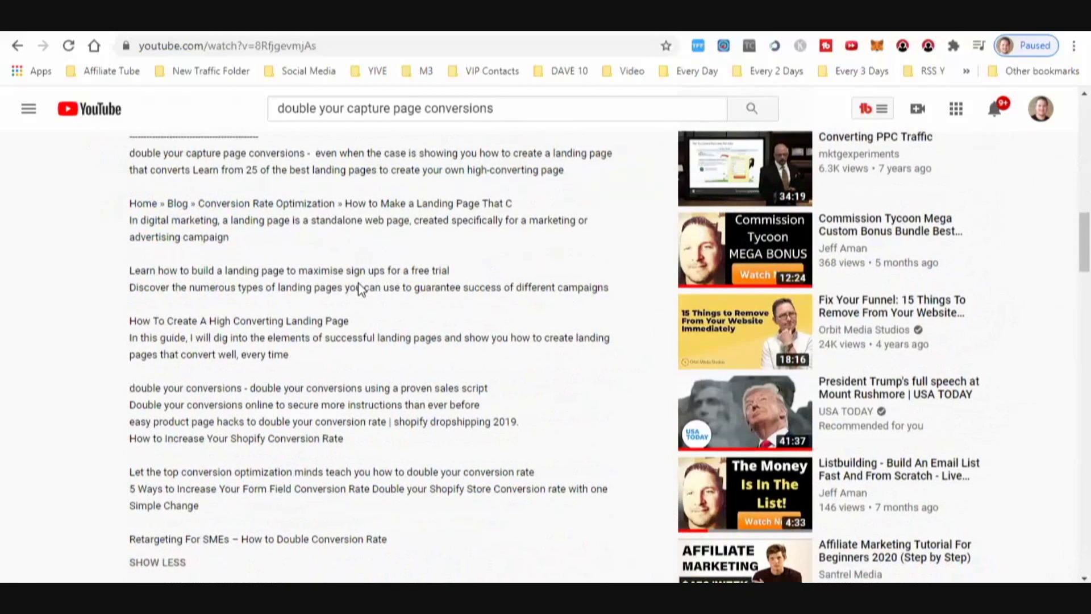
pyautogui.scroll(-7, 358, 288)
pyautogui.scroll(-1, 424, 257)
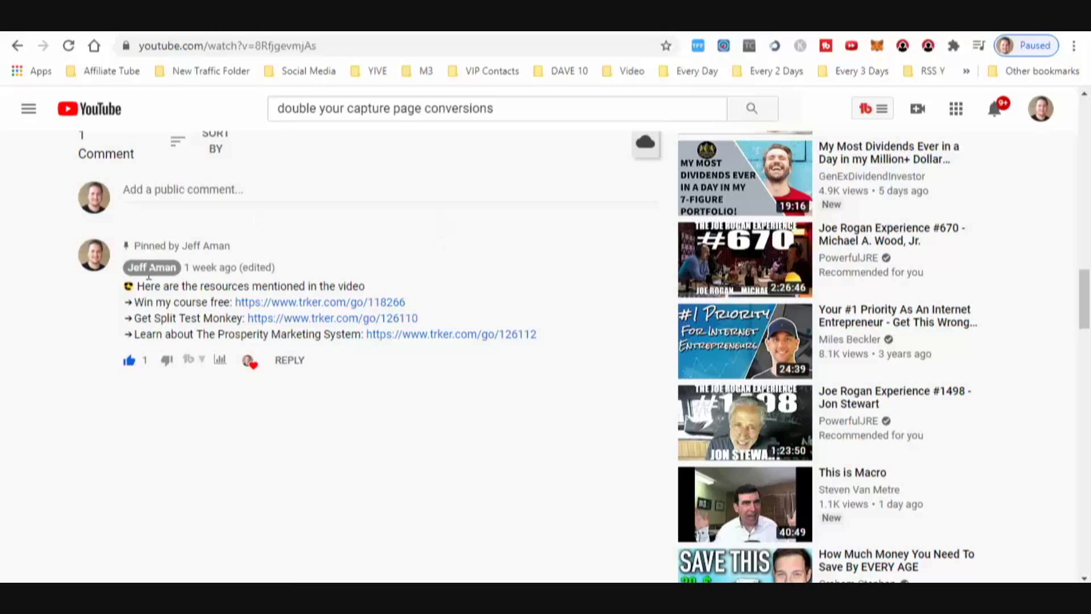
pyautogui.moveTo(135, 248); pyautogui.dragTo(246, 246)
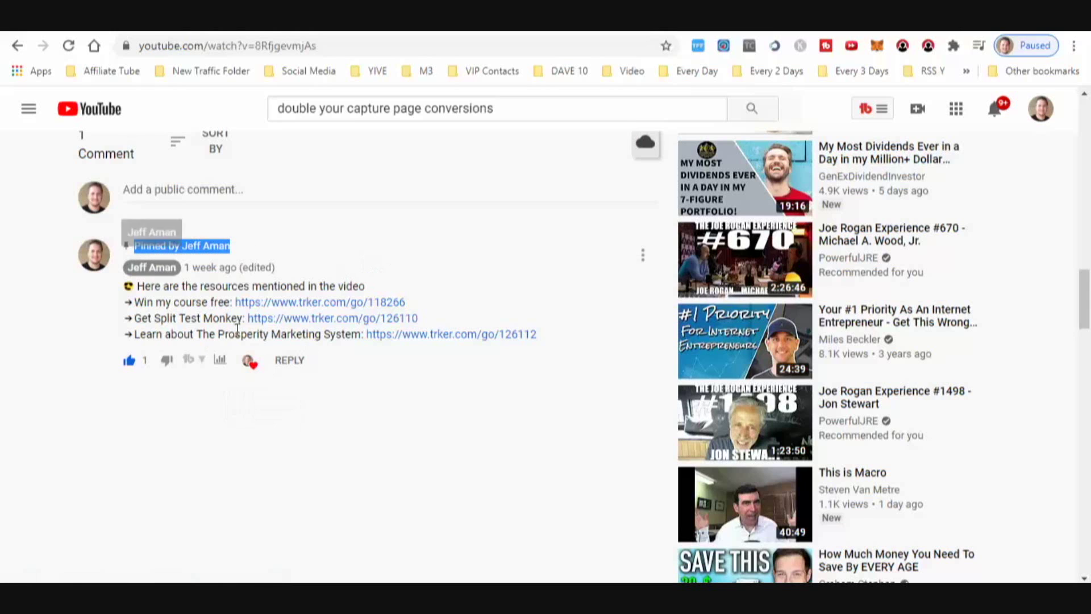
pyautogui.scroll(4, 244, 330)
pyautogui.scroll(9, 246, 333)
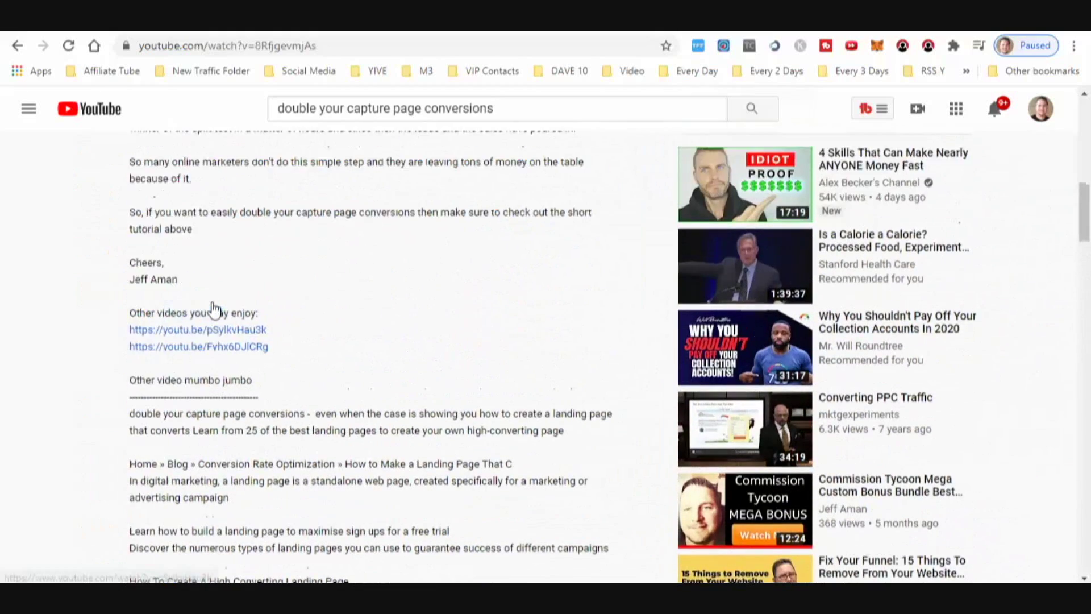
pyautogui.scroll(-7, 213, 307)
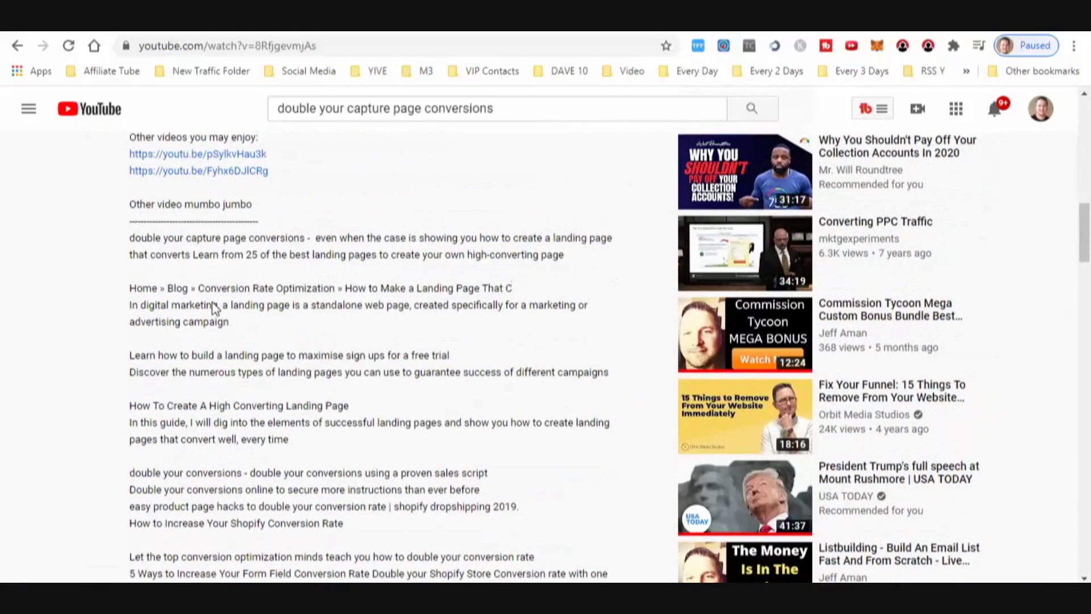
pyautogui.scroll(-5, 214, 307)
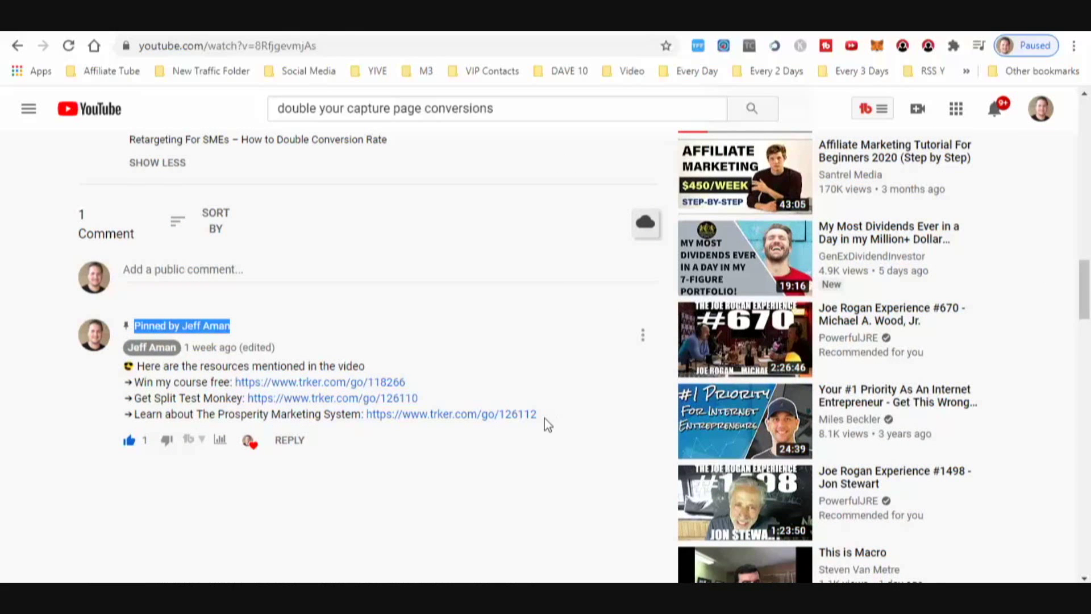
pyautogui.scroll(-1, 472, 362)
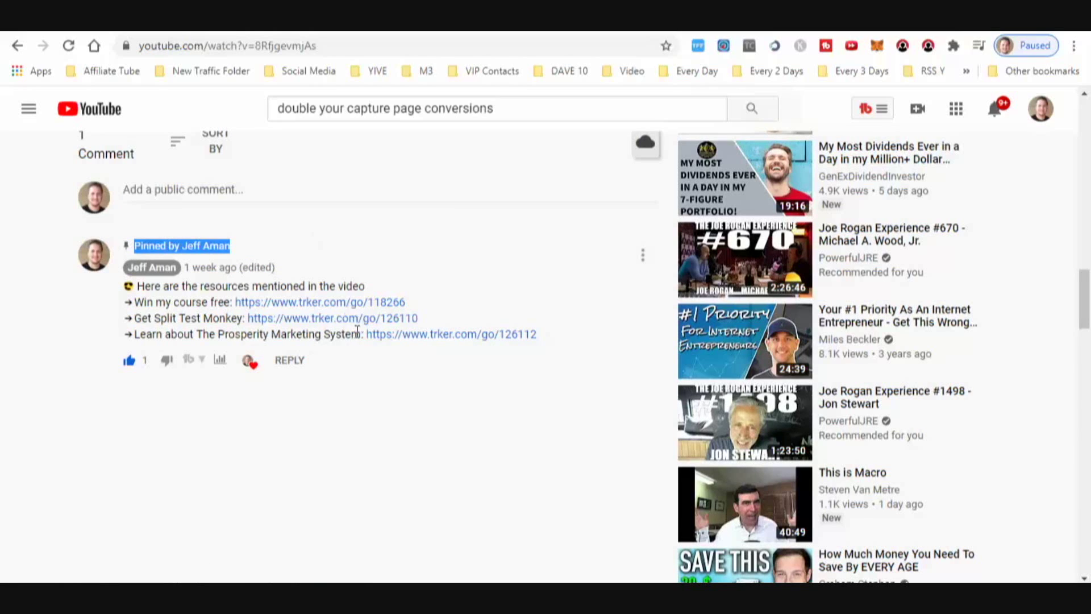
# Check the pinned comment's Unpin/Edit/Delete menu without changes, then return to the description
pyautogui.click(642, 258)
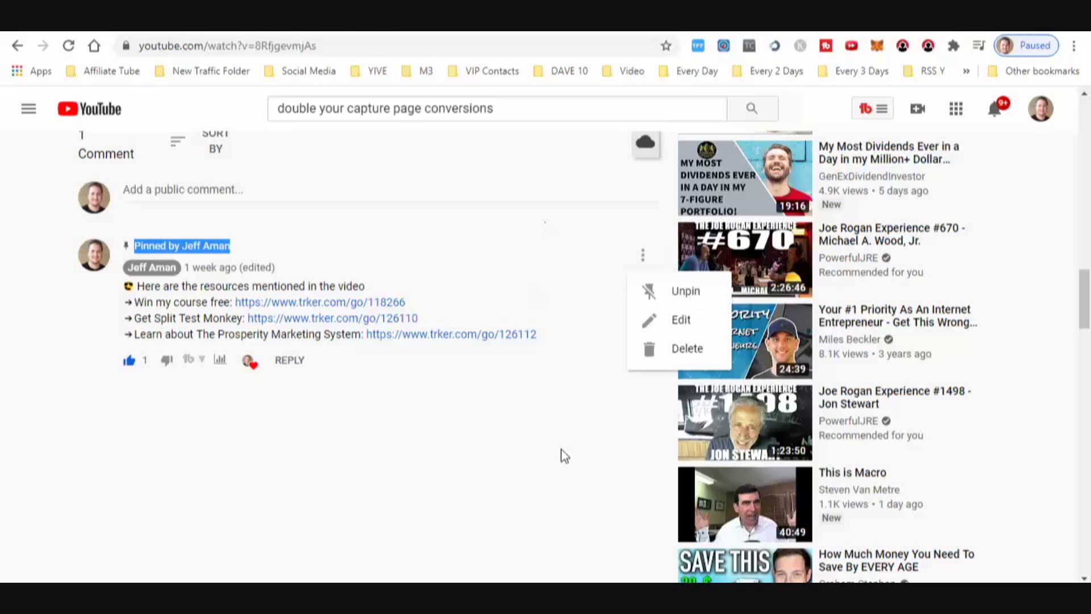
pyautogui.click(444, 346)
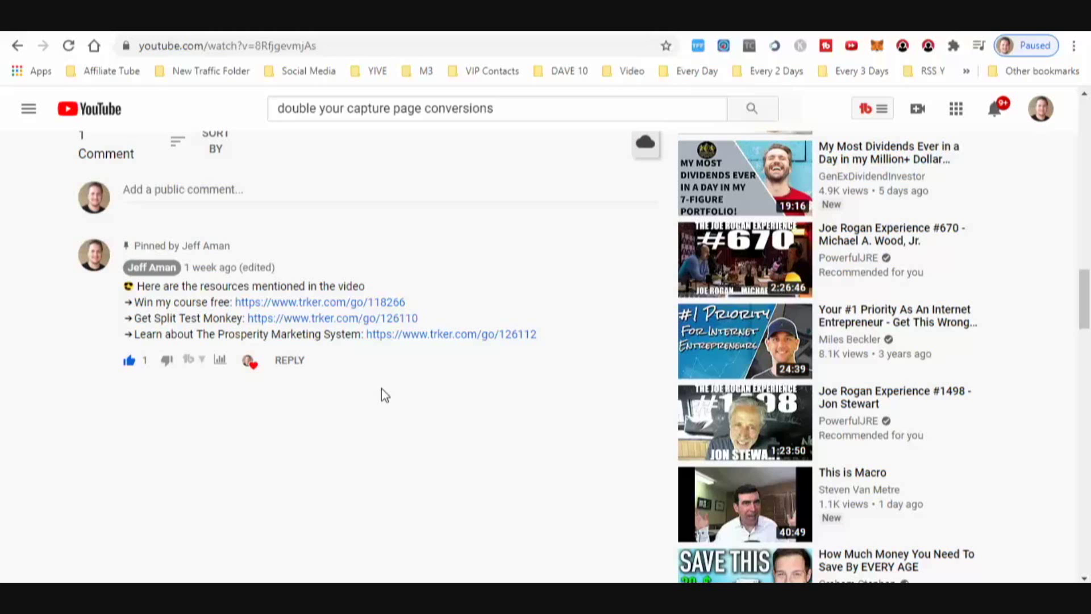
pyautogui.scroll(5, 434, 395)
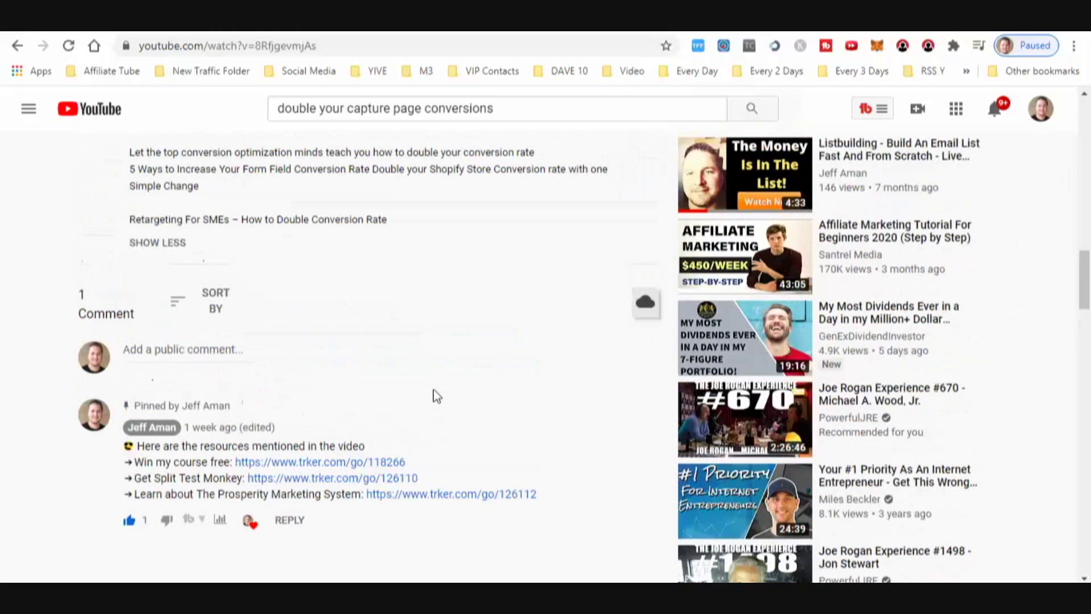
pyautogui.scroll(10, 398, 347)
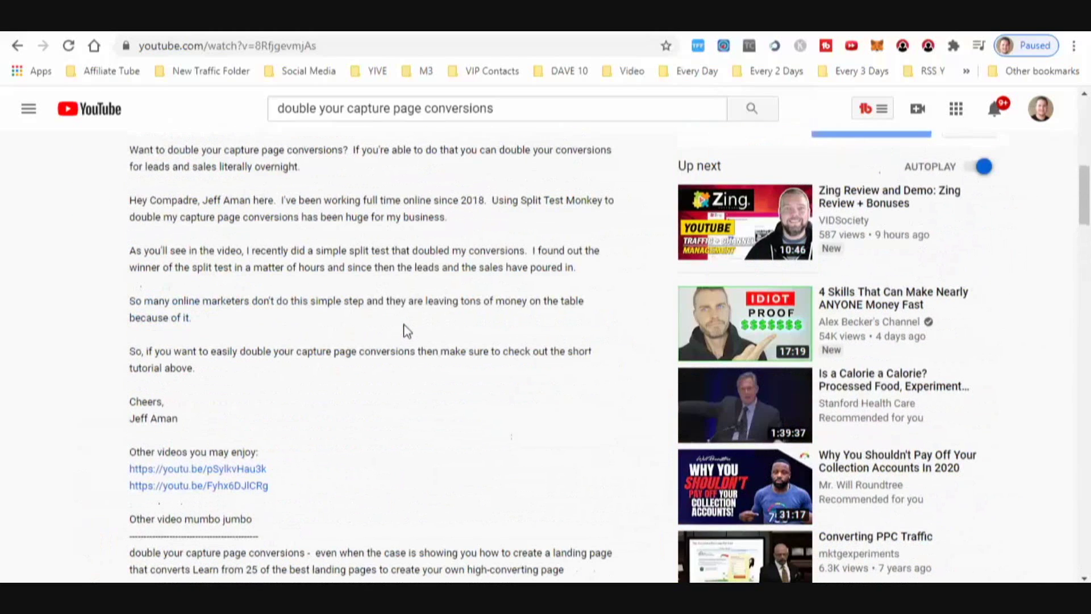